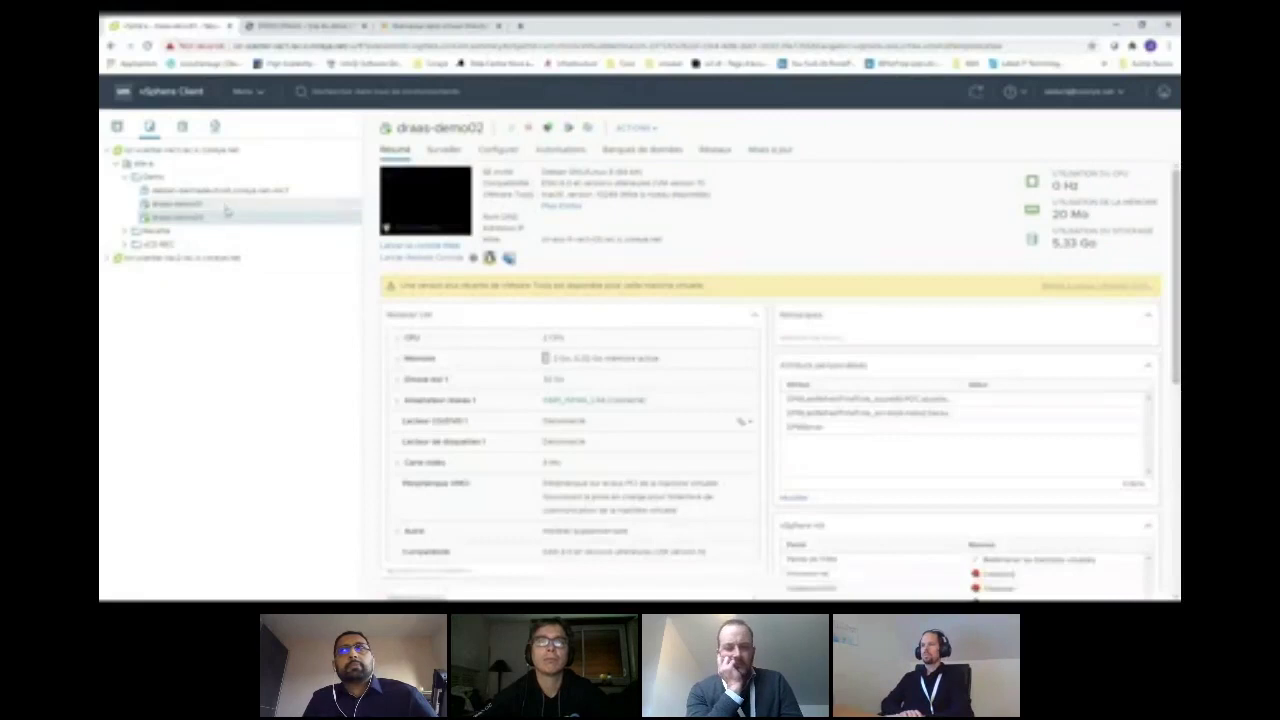
- Show draas-demo01's summary, scroll the WordPress demo site's Test and Bienvenue posts, then return
left_click(224, 204)
left_click(300, 25)
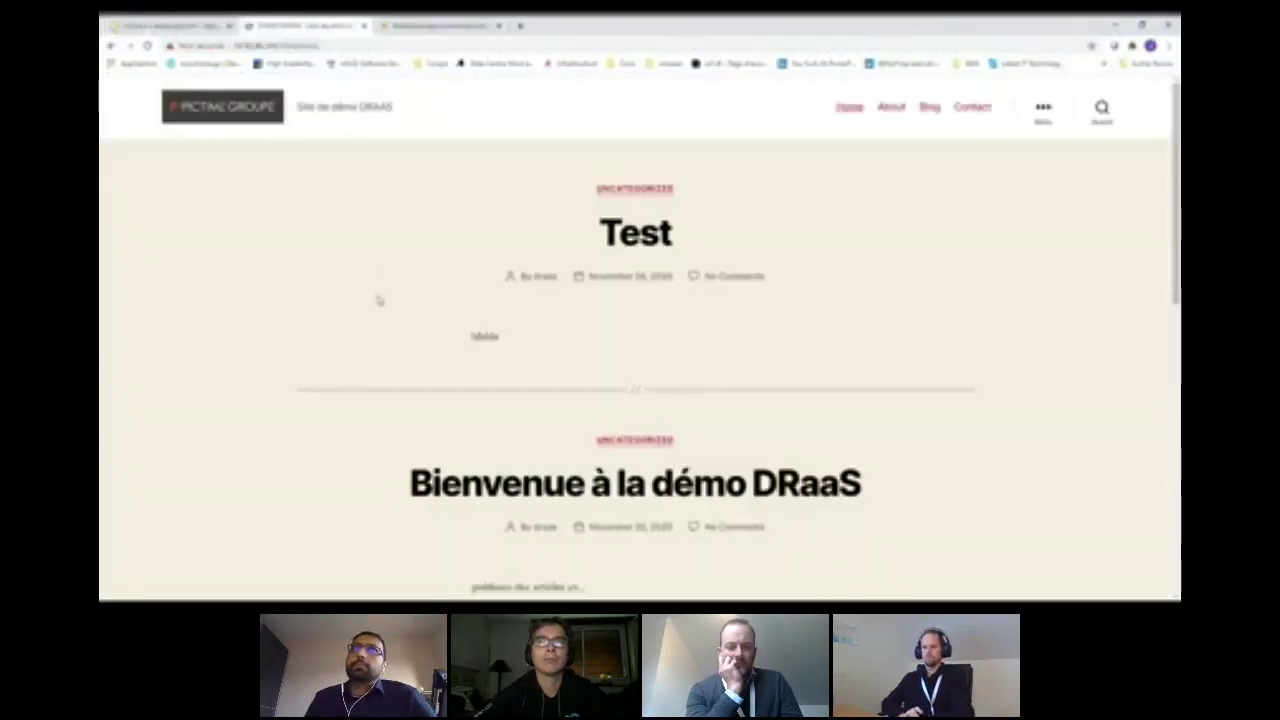
scroll(379, 300, "down", 7)
scroll(379, 300, "up", 7)
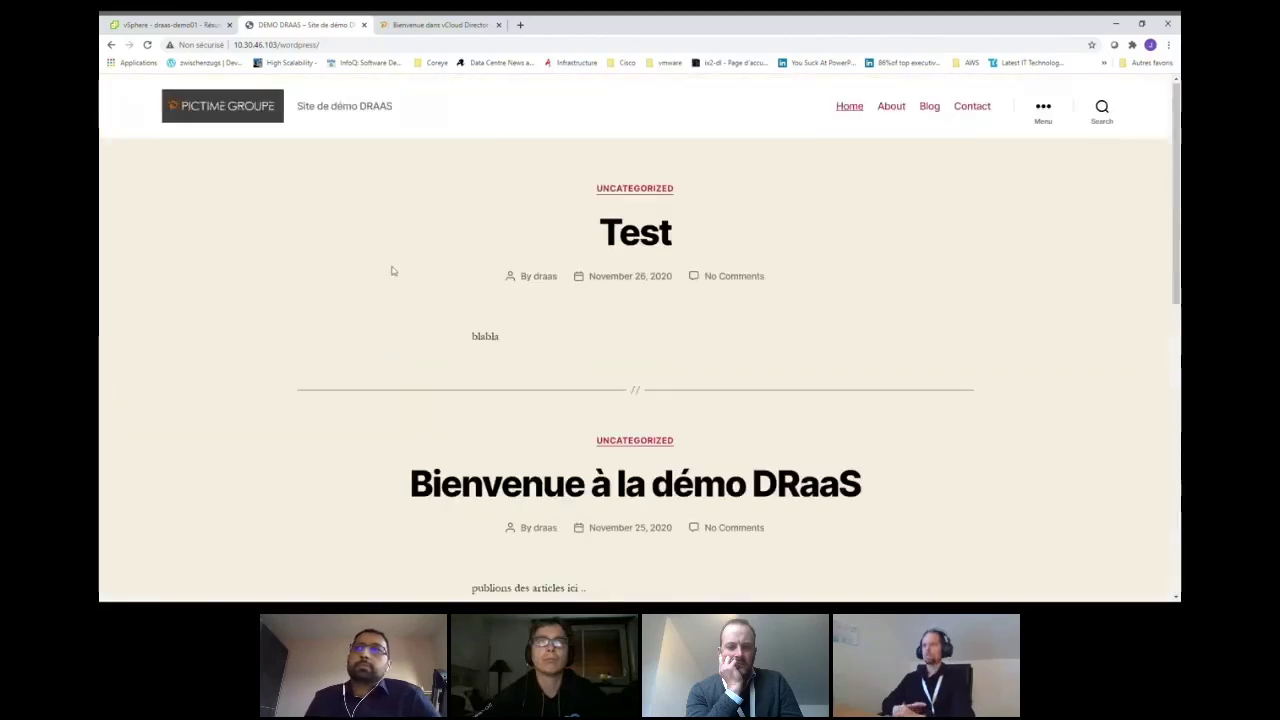
left_click(168, 24)
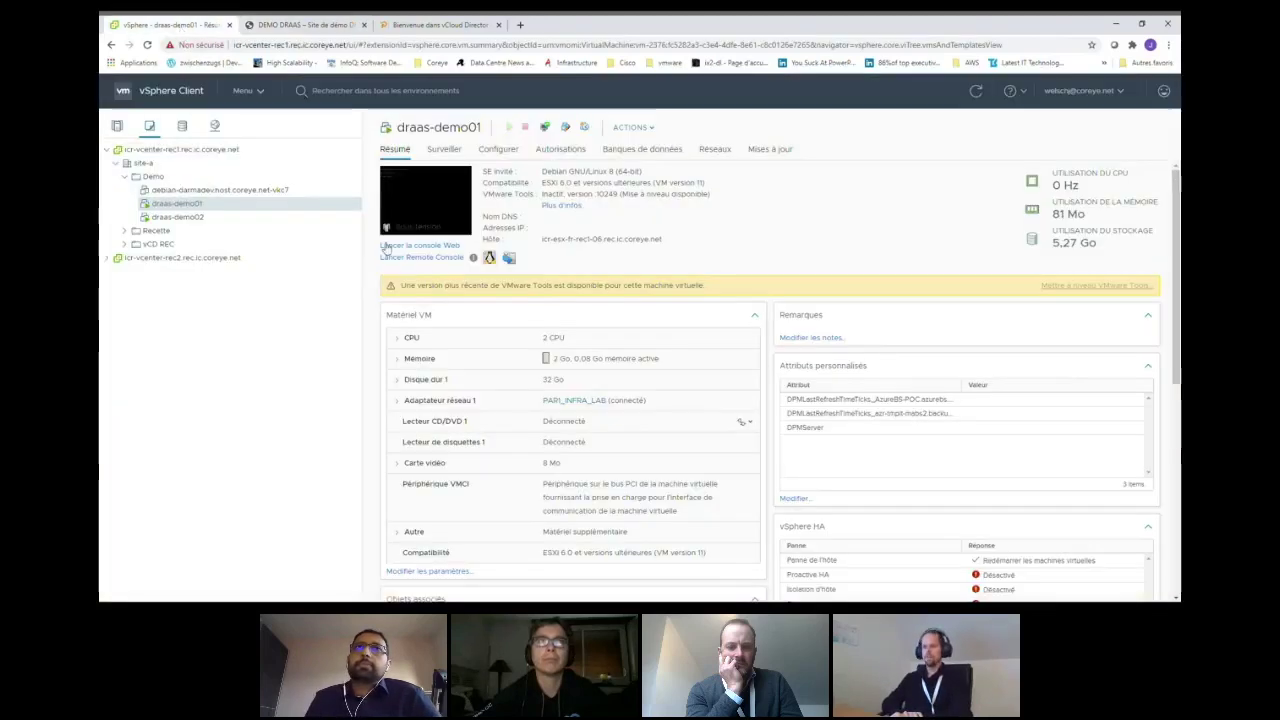
- Log in to draas-demo01's web console and run 'ps -ef | grep apa' to check Apache
left_click(408, 246)
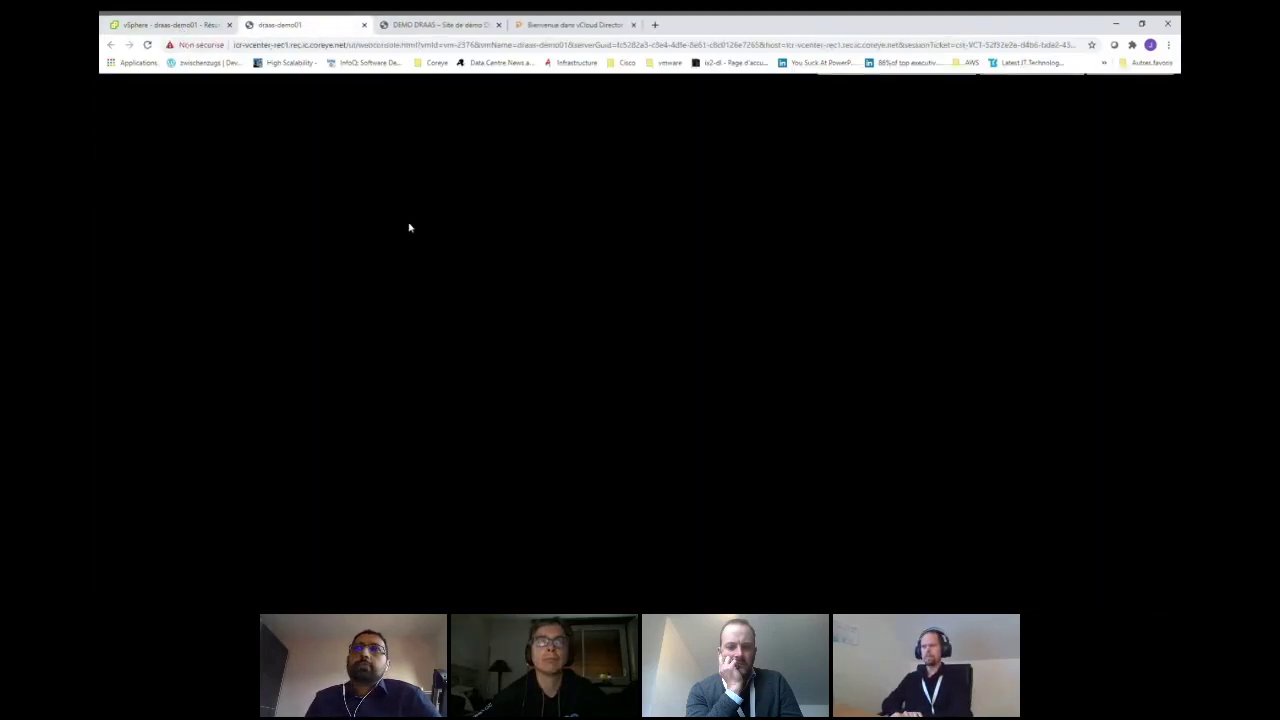
key("Return")
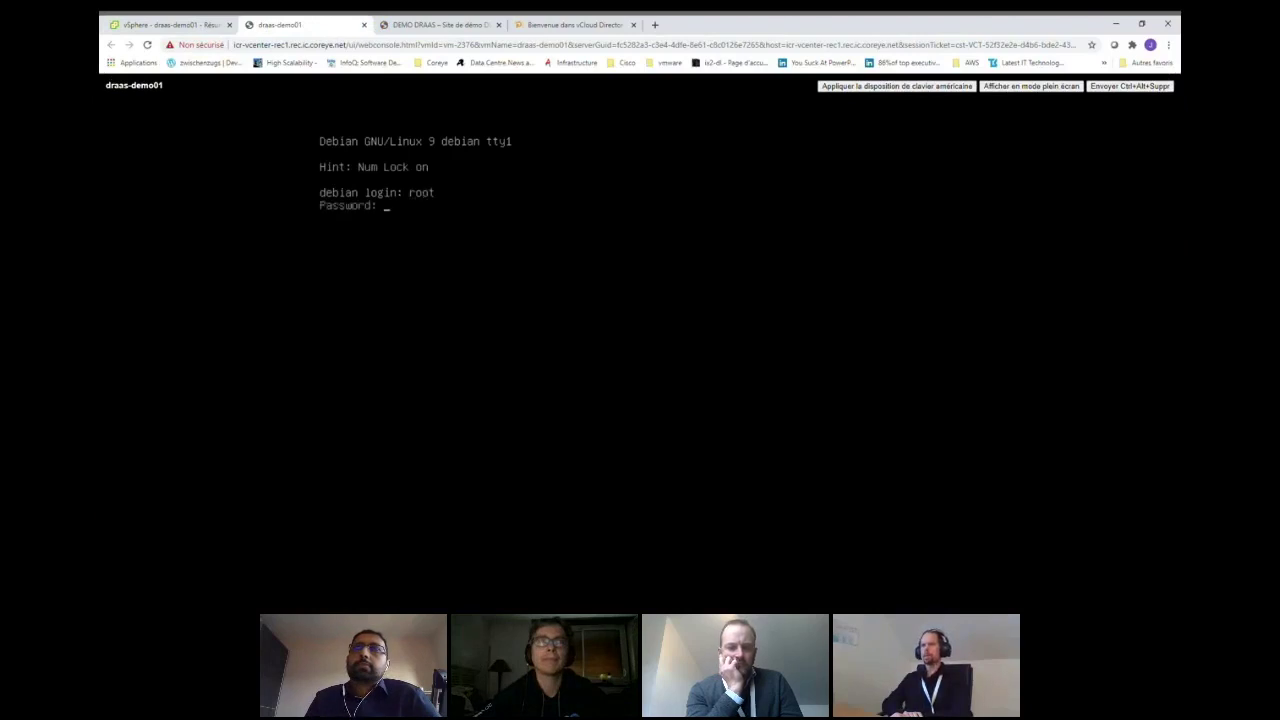
key("Return")
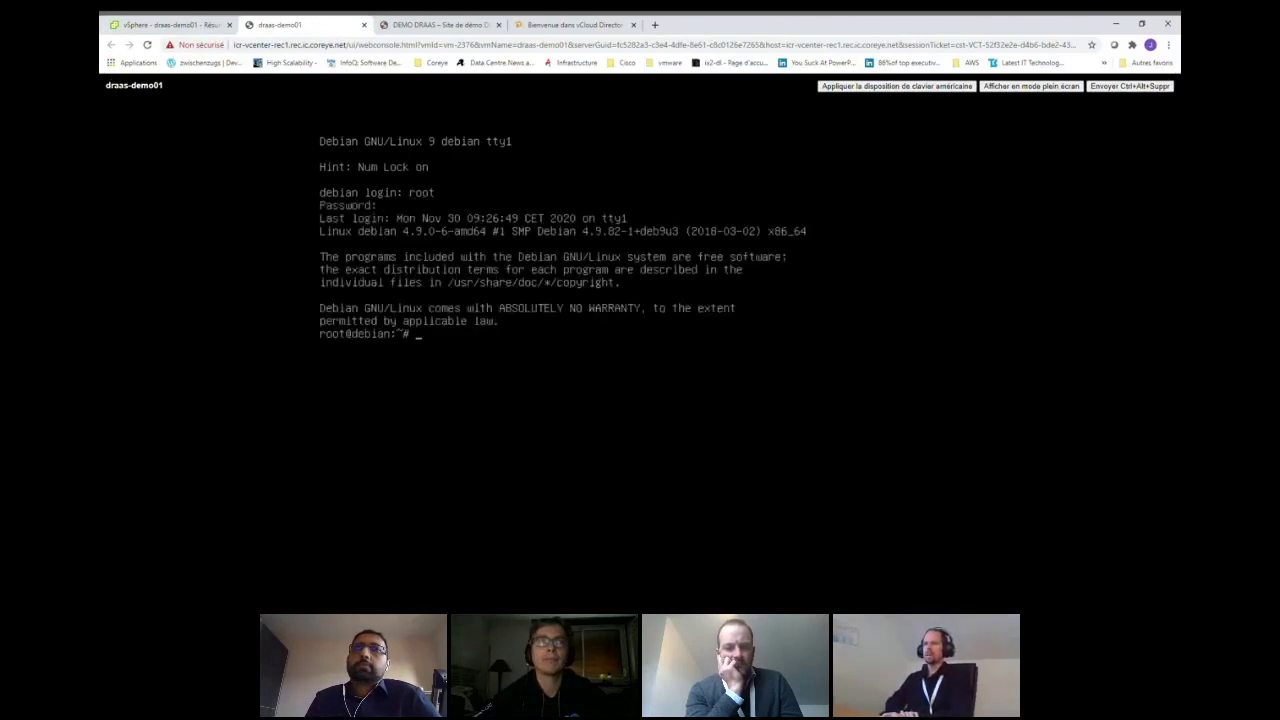
type("ps -ef | grep")
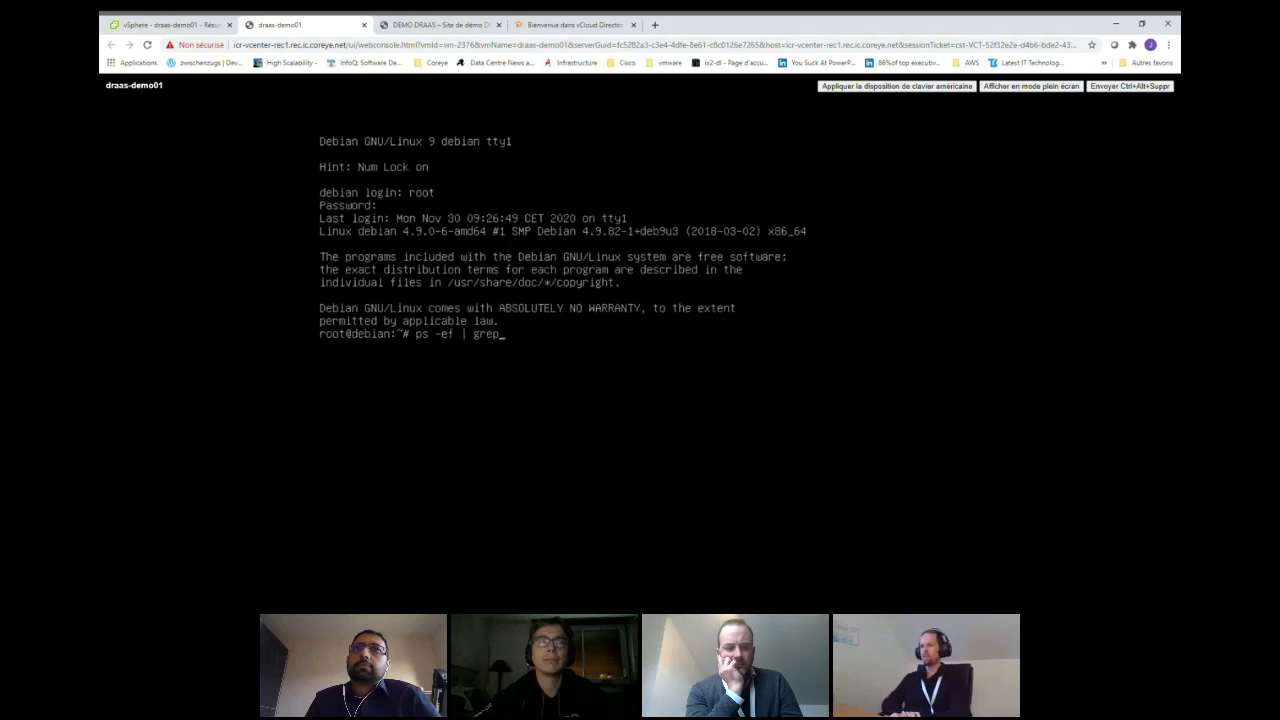
type(" apa")
key("Return")
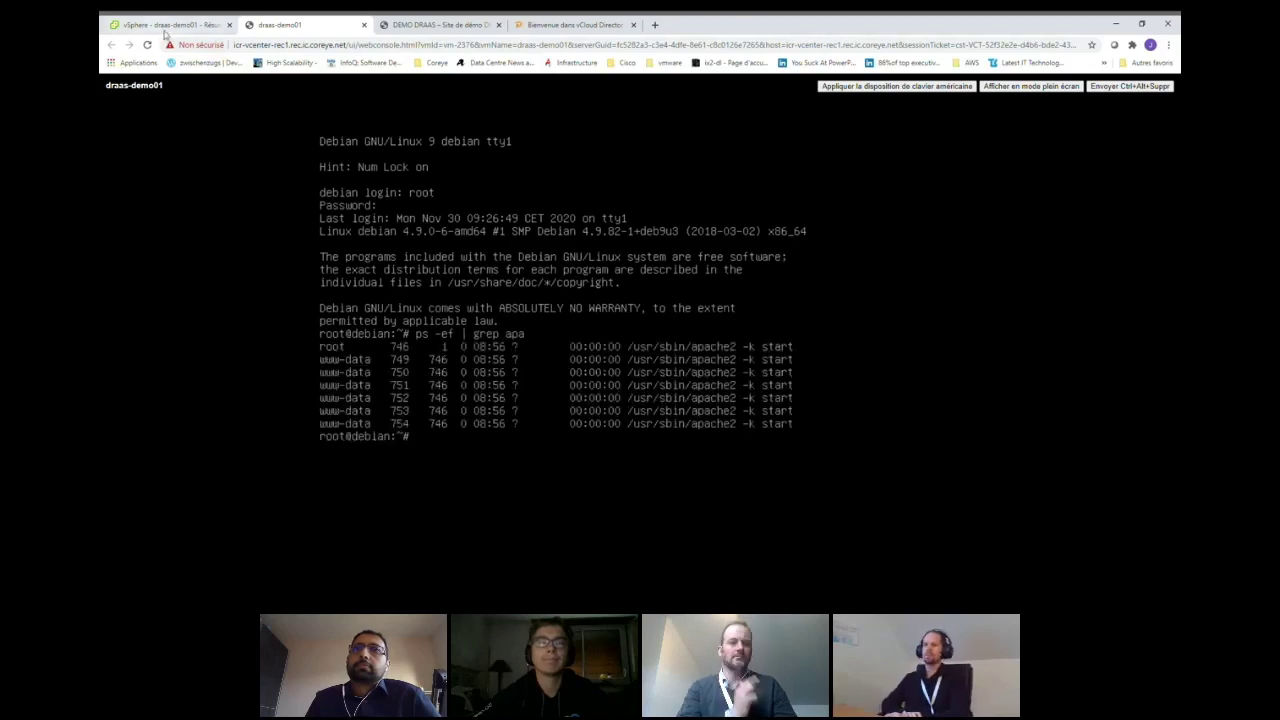
- Log in to draas-demo02's web console as root, check the MySQL process, then exit
left_click(165, 24)
left_click(178, 218)
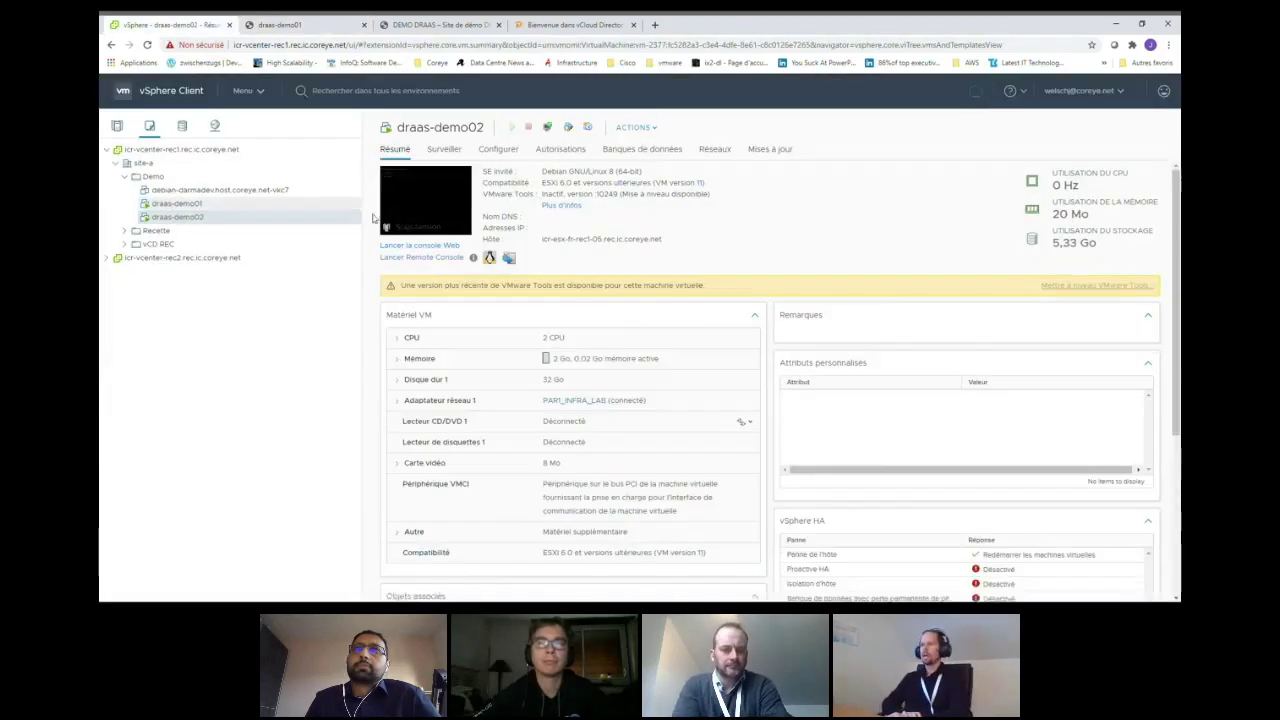
left_click(394, 247)
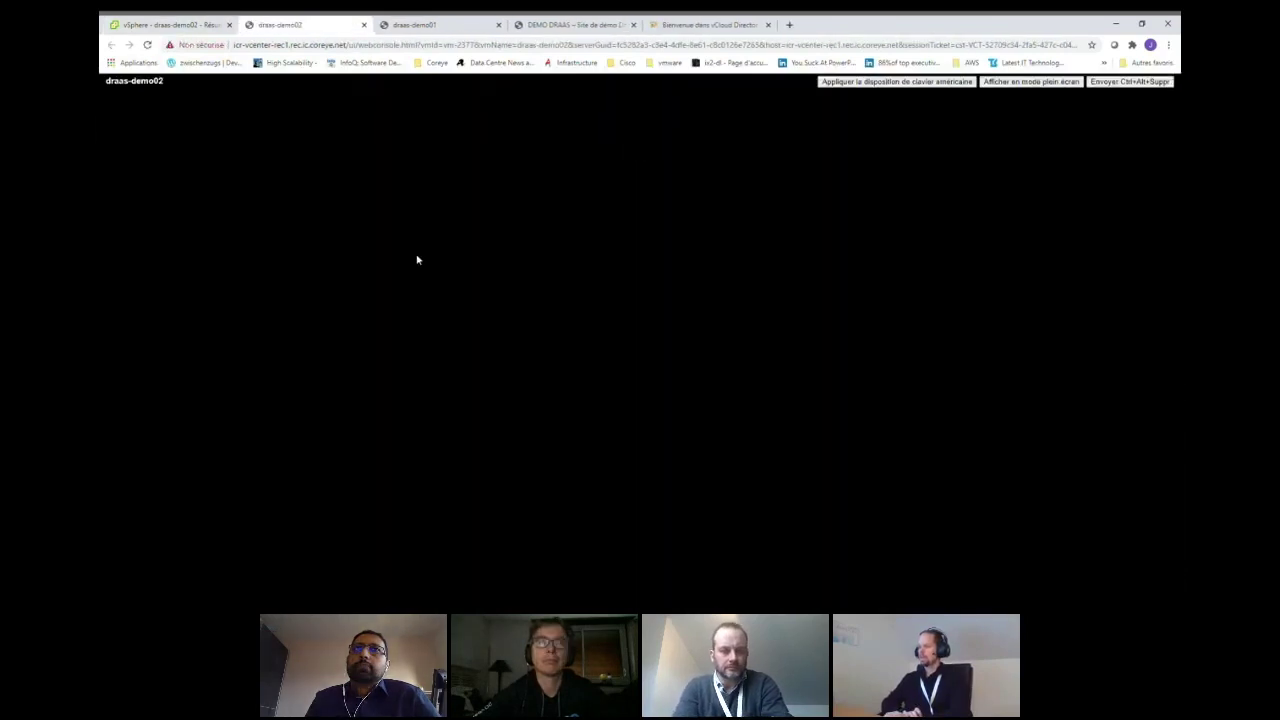
type("root")
key("Return")
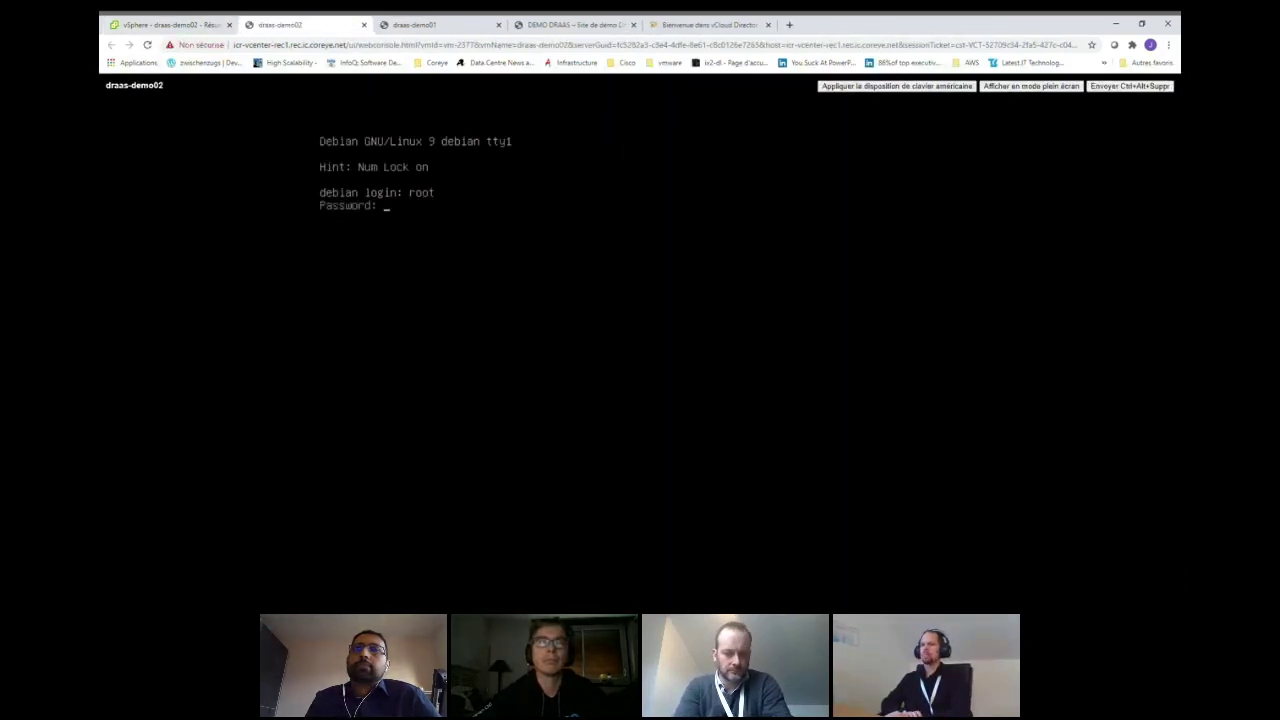
key("Return")
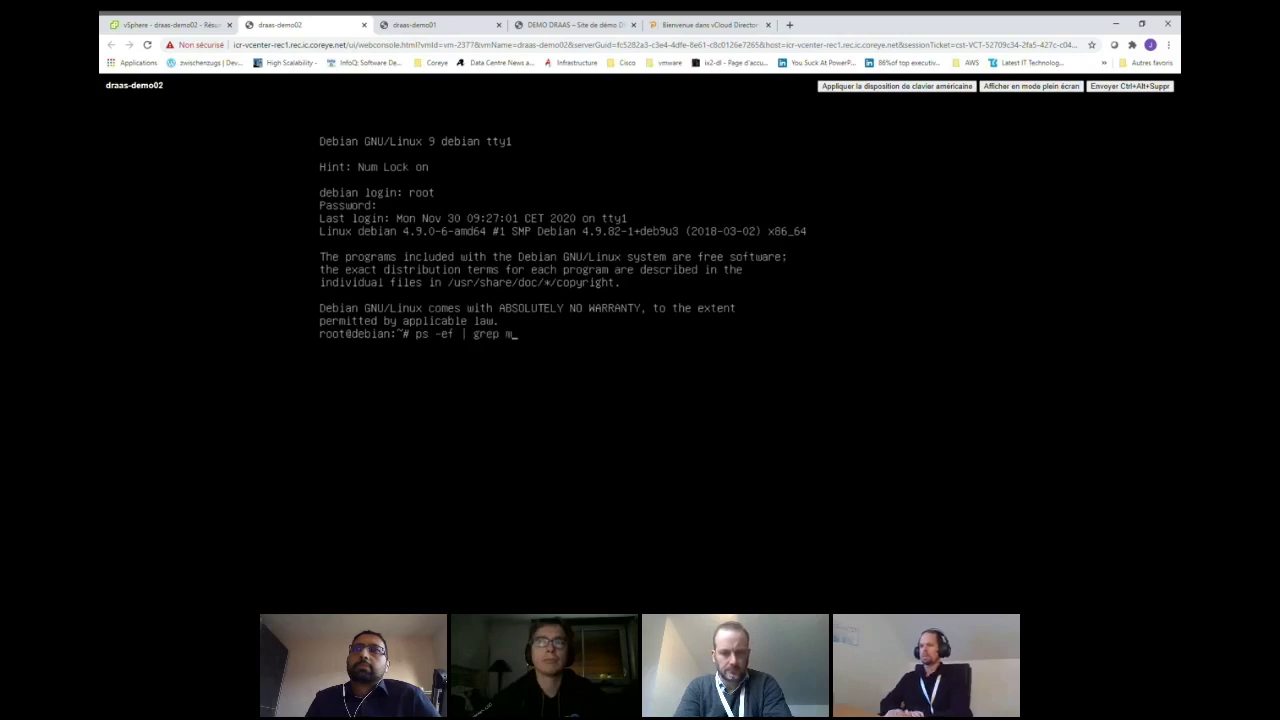
key("Return")
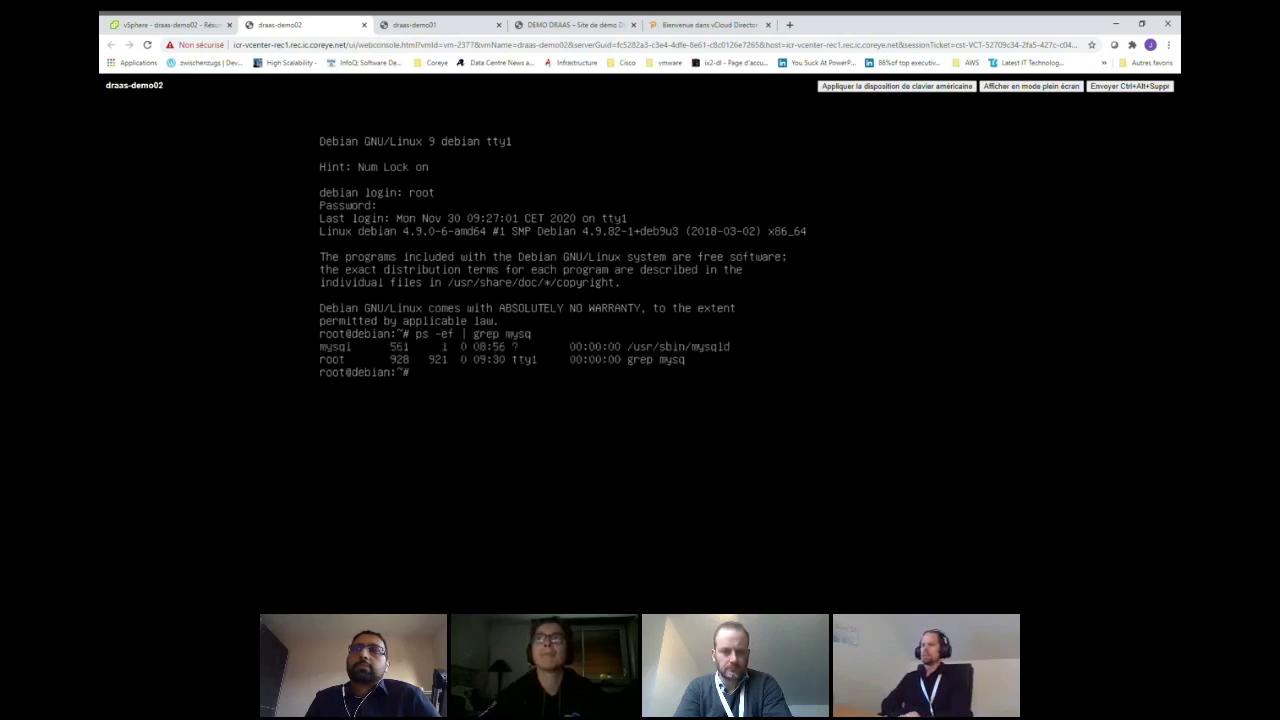
type("exit")
key("Return")
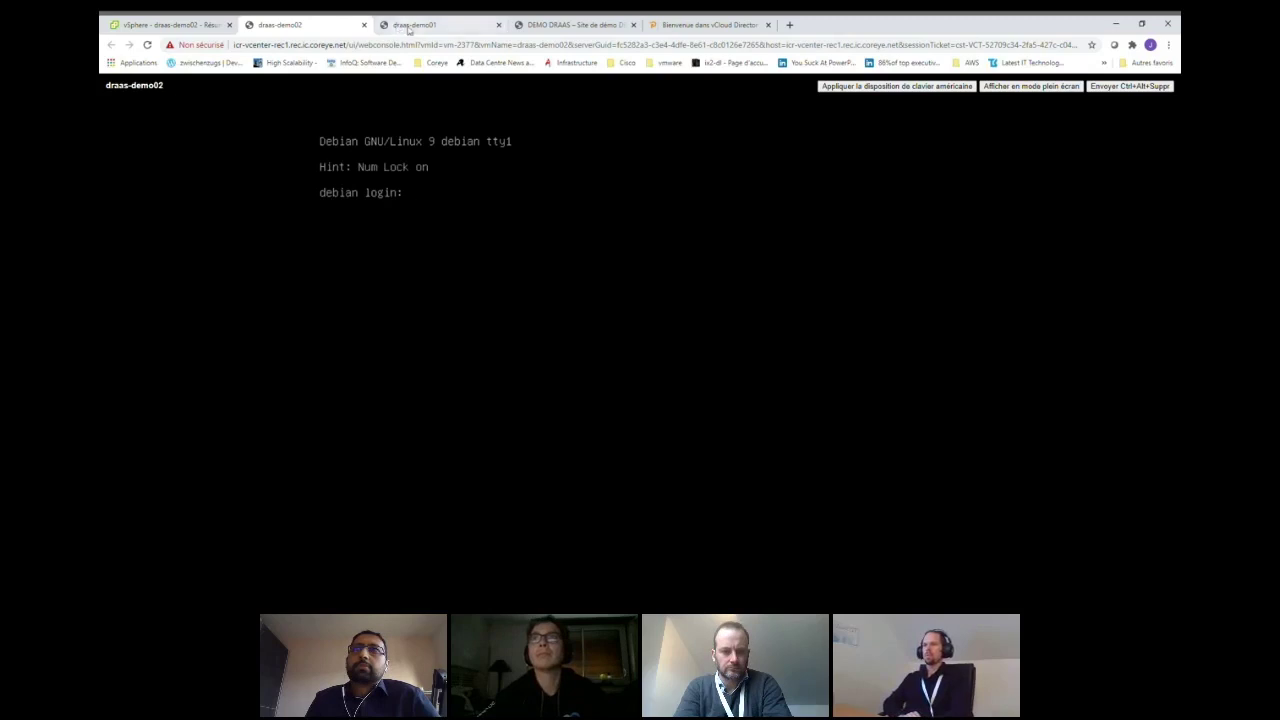
- Exit the draas-demo01 console and close both console tabs
left_click(409, 27)
type("exit")
key("Return")
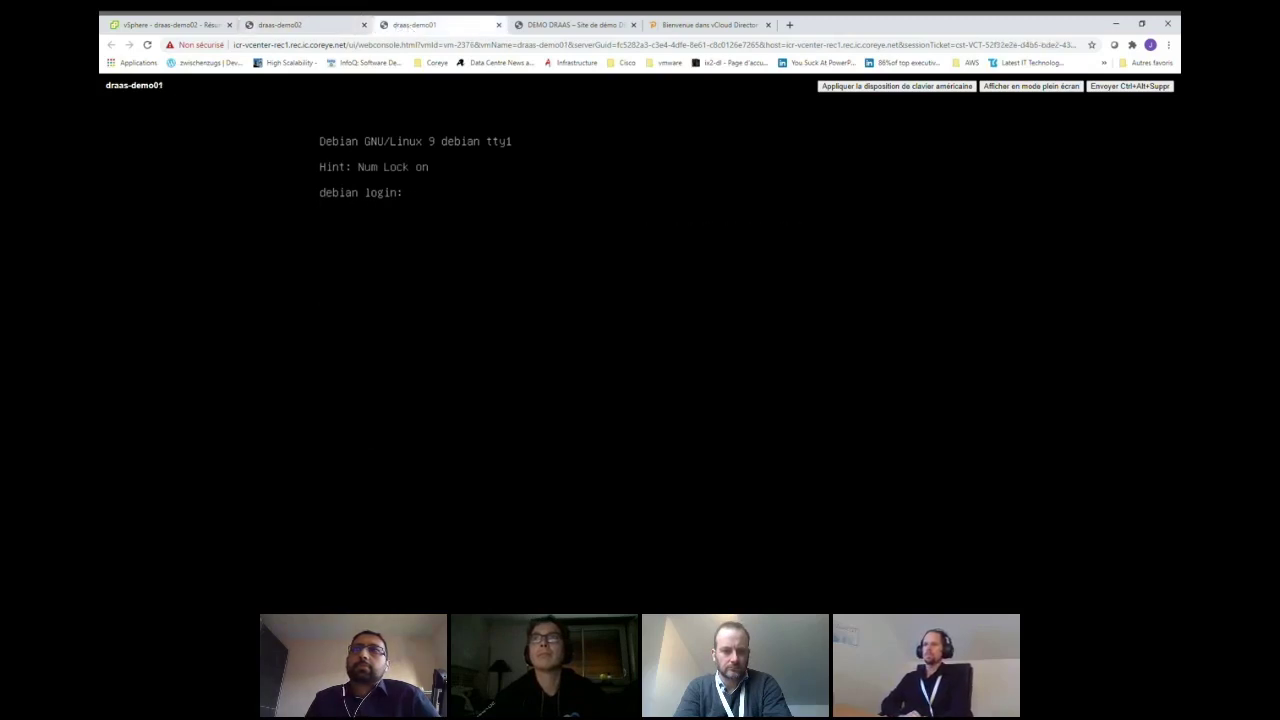
middle_click(320, 26)
middle_click(317, 28)
left_click(171, 27)
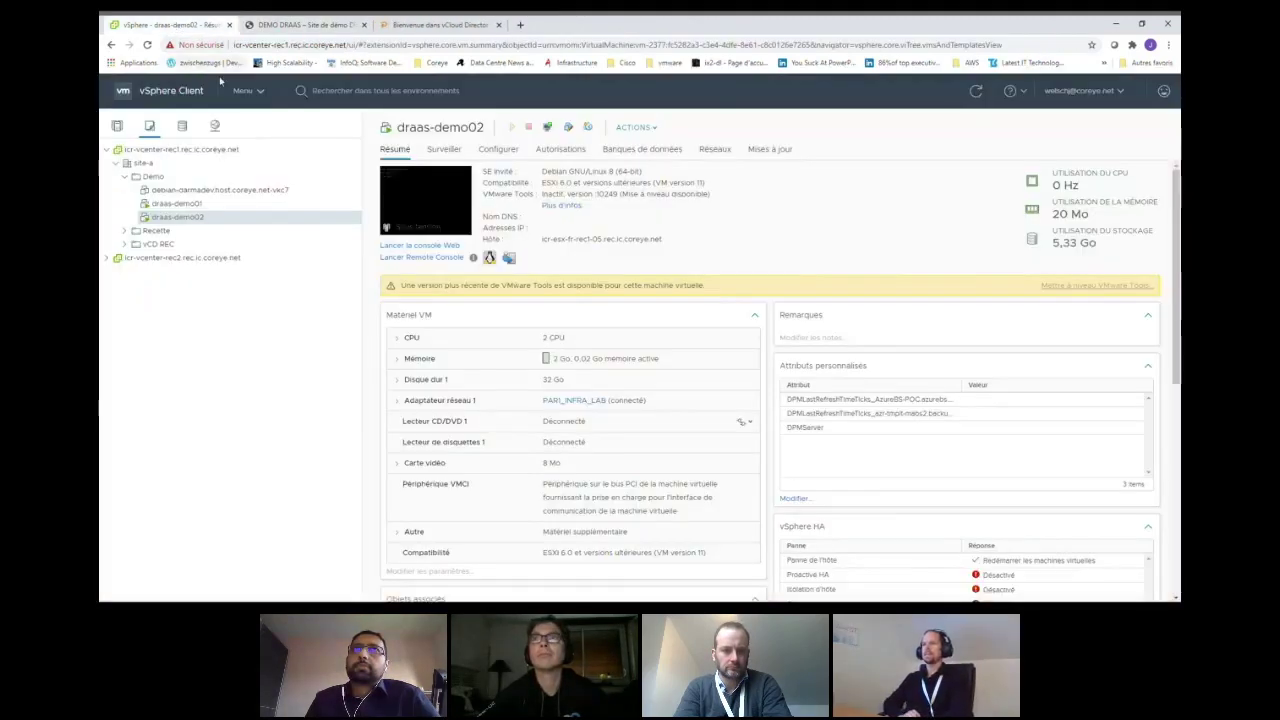
- Go to Menu > vCloud Availability and show the Outgoing Replications for site ICR-REC1
left_click(248, 90)
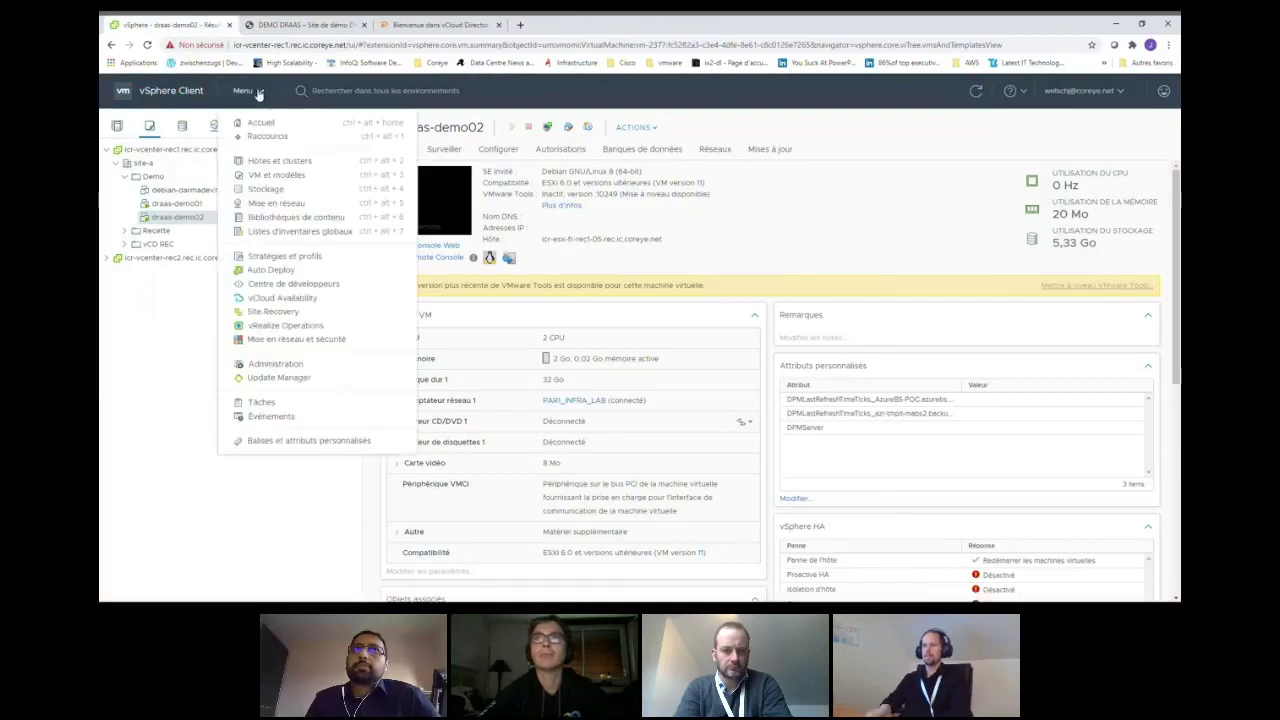
left_click(312, 298)
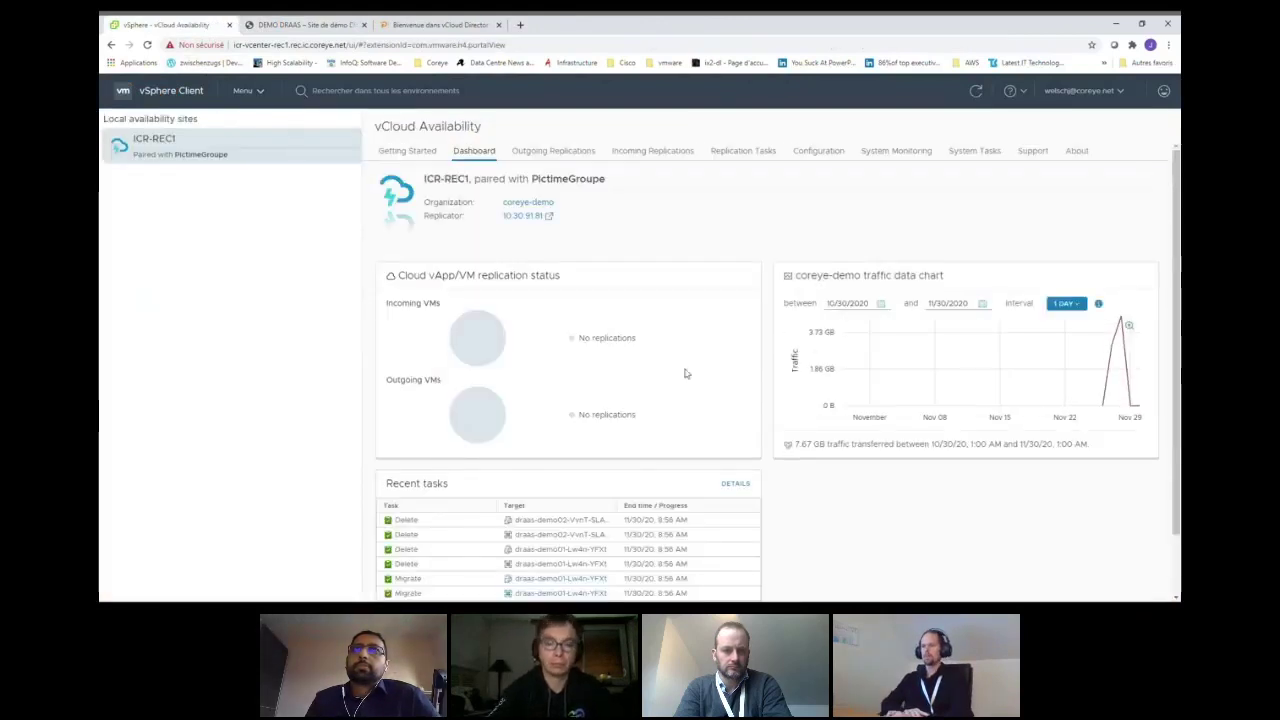
left_click(565, 152)
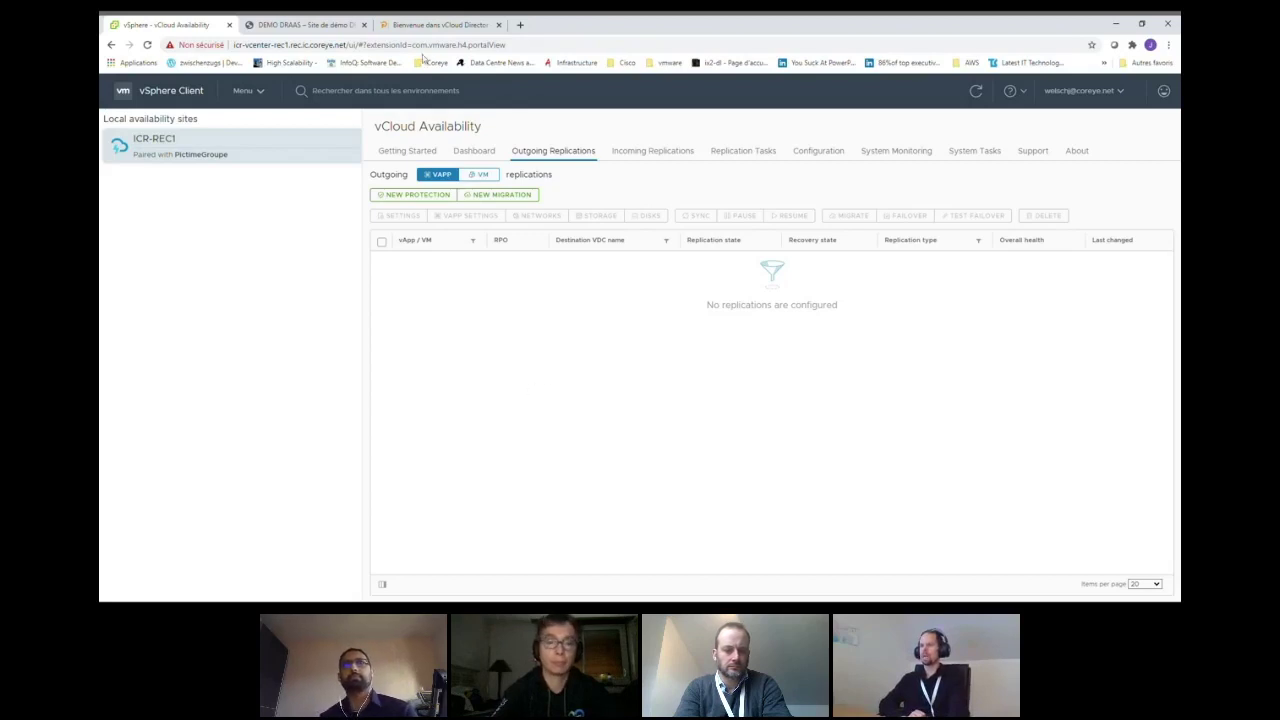
- Sign in to vCloud Director with the organisation administrator's username and pasted password
left_click(436, 25)
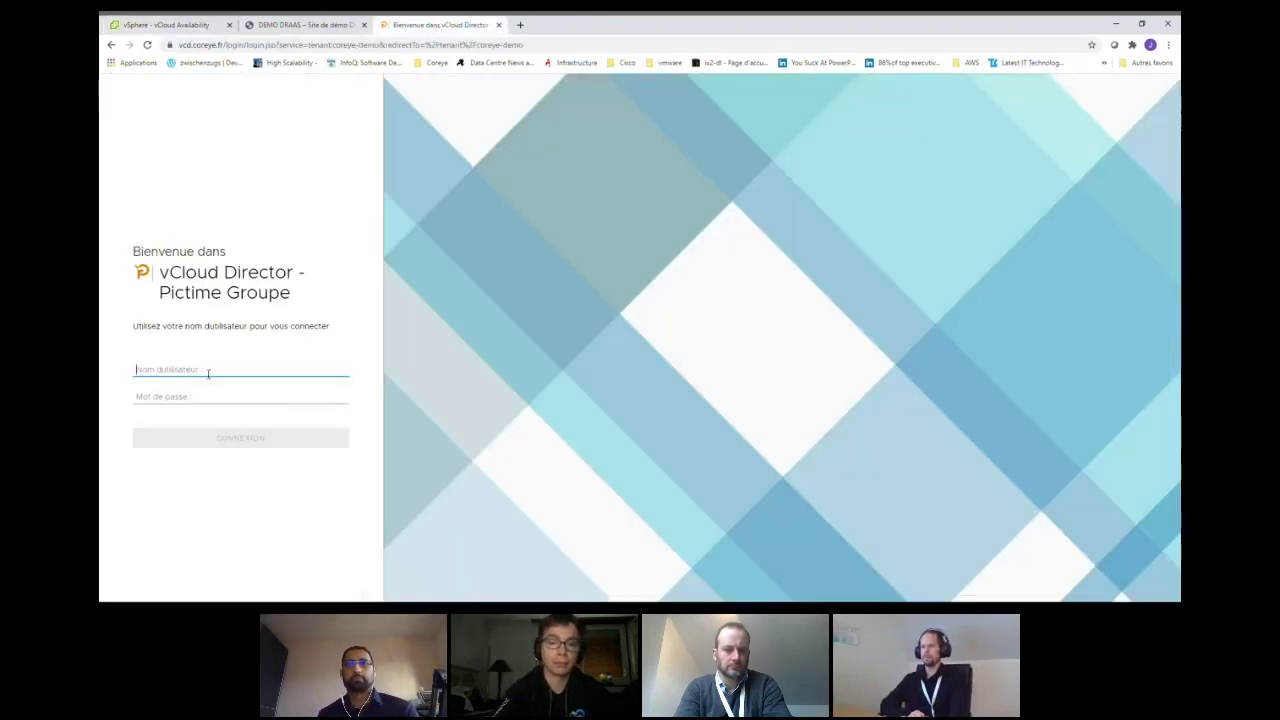
type("demodraas")
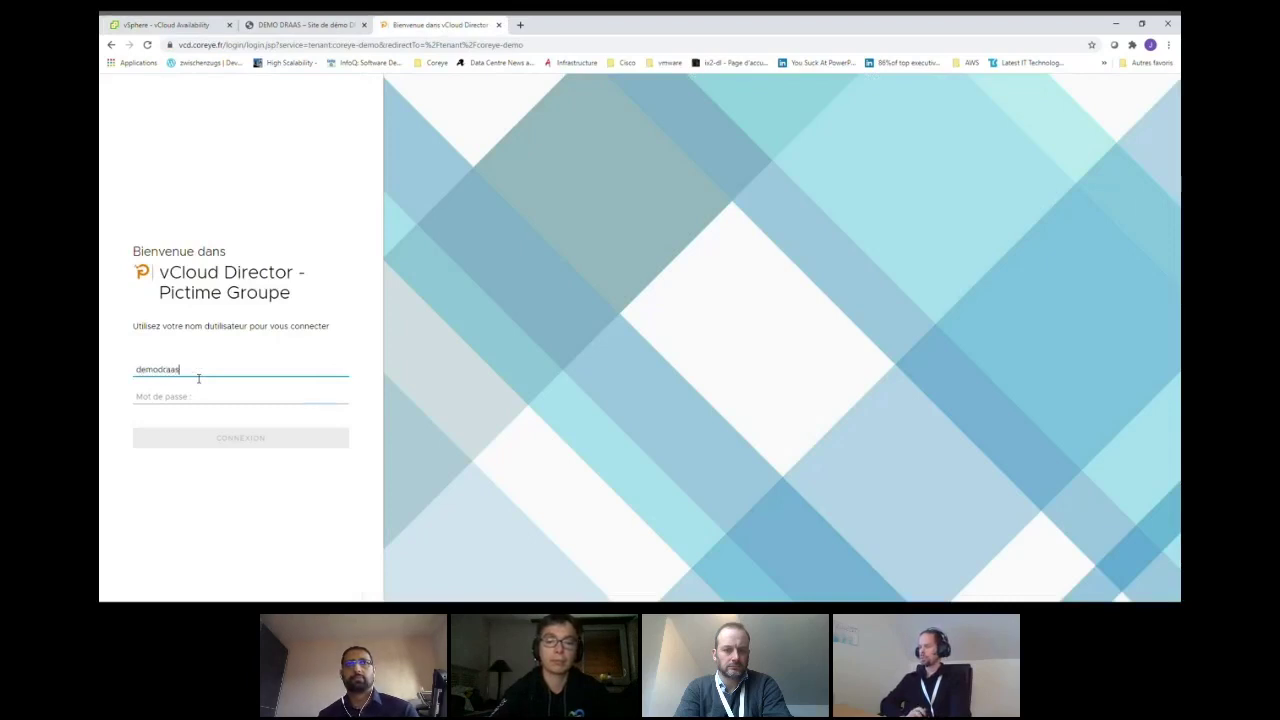
key("Tab")
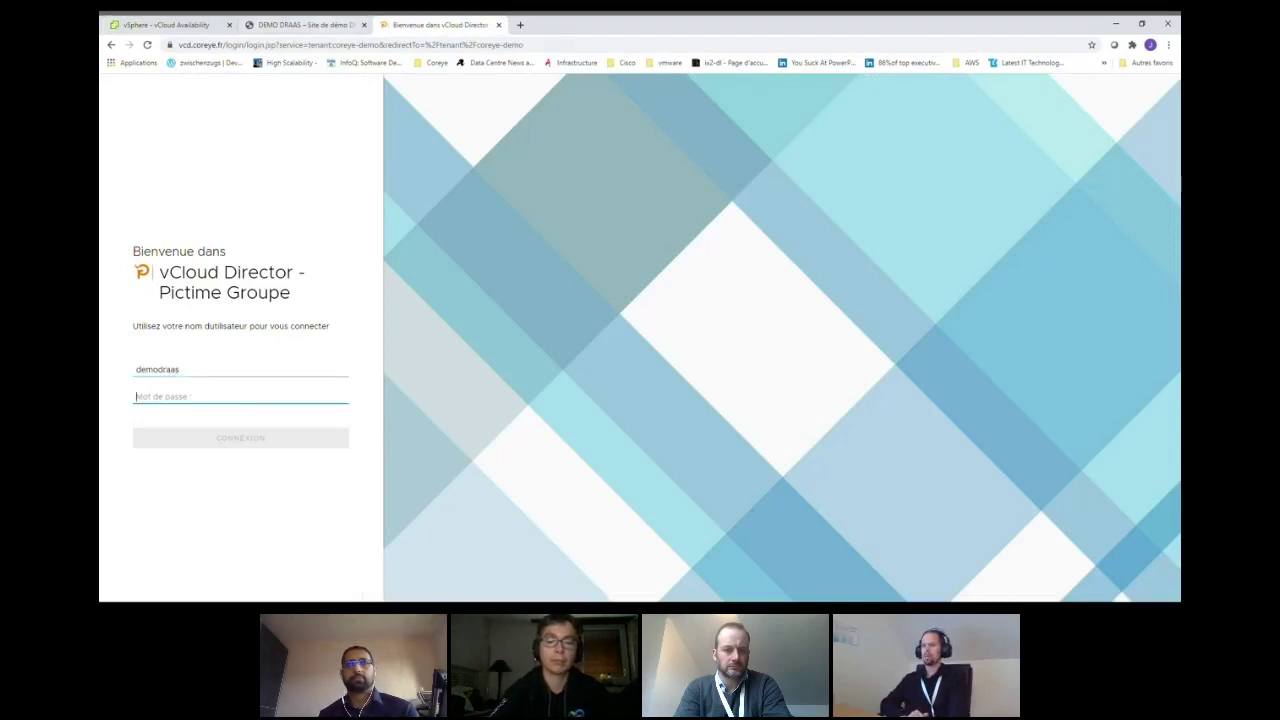
key("alt+Tab")
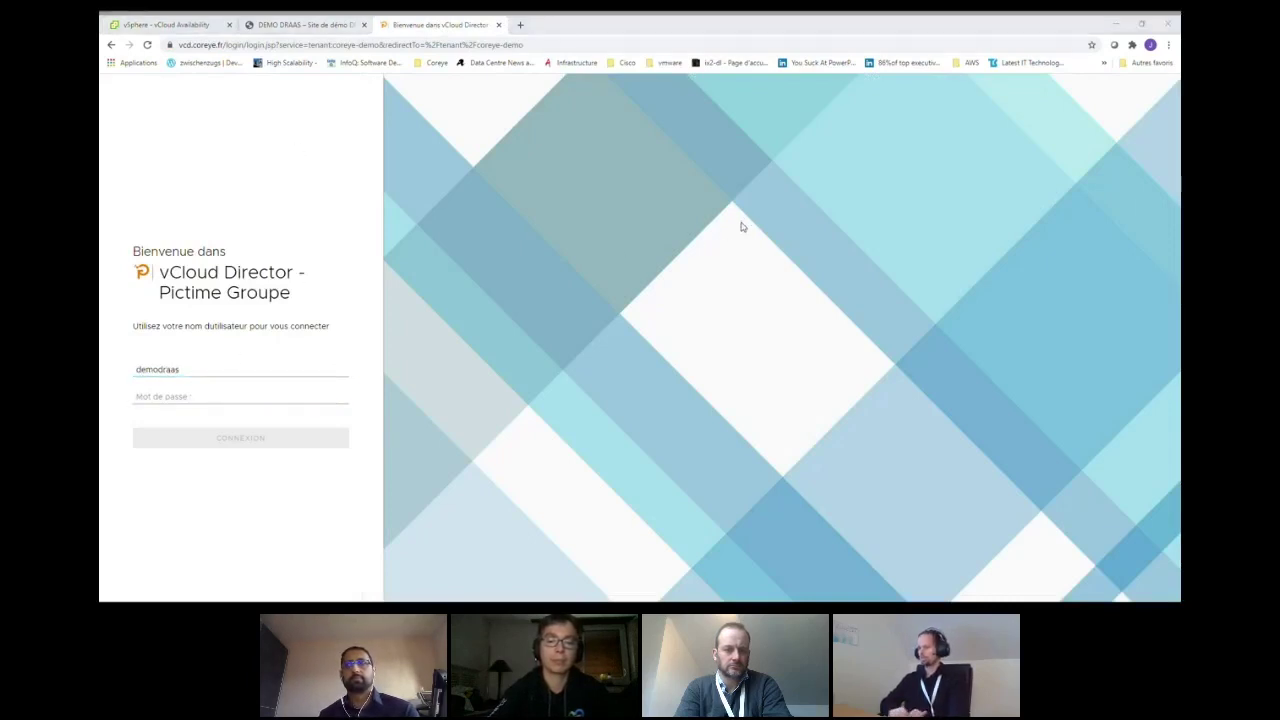
left_click(233, 396)
key("ctrl+v")
key("Return")
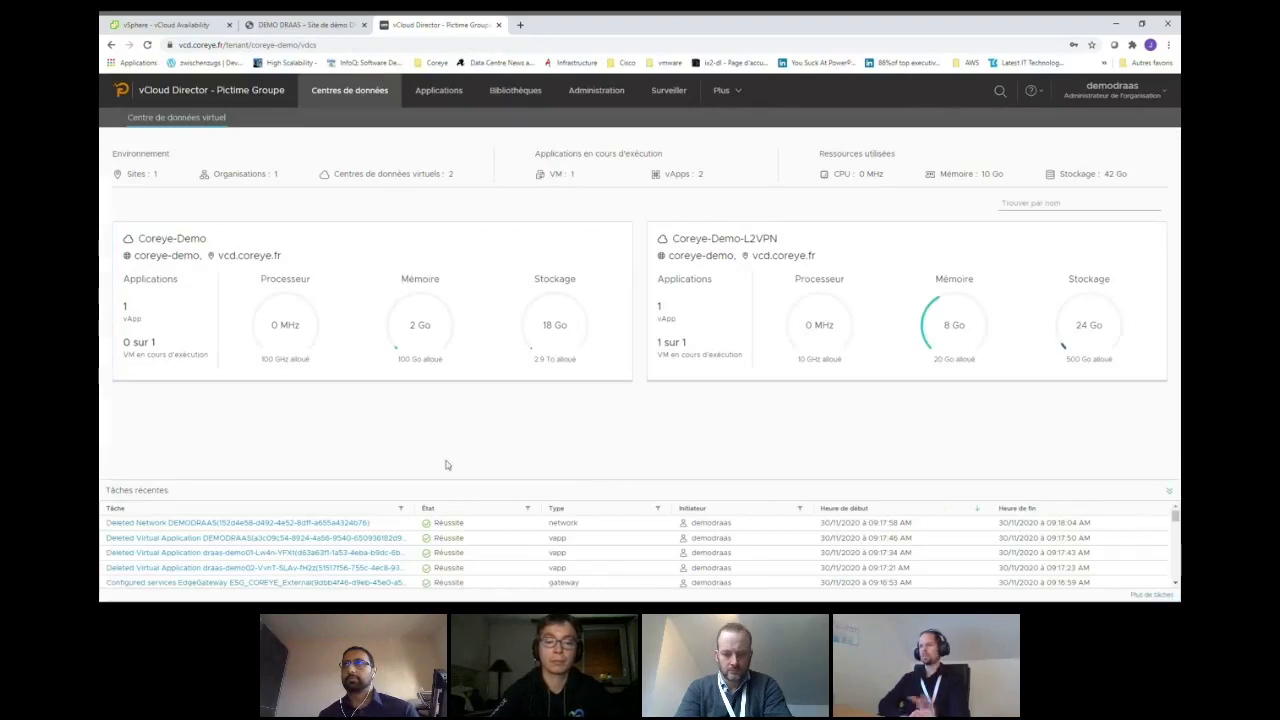
- Open the Coreye-Demo virtual data centre and view its edge gateways
left_click(724, 90)
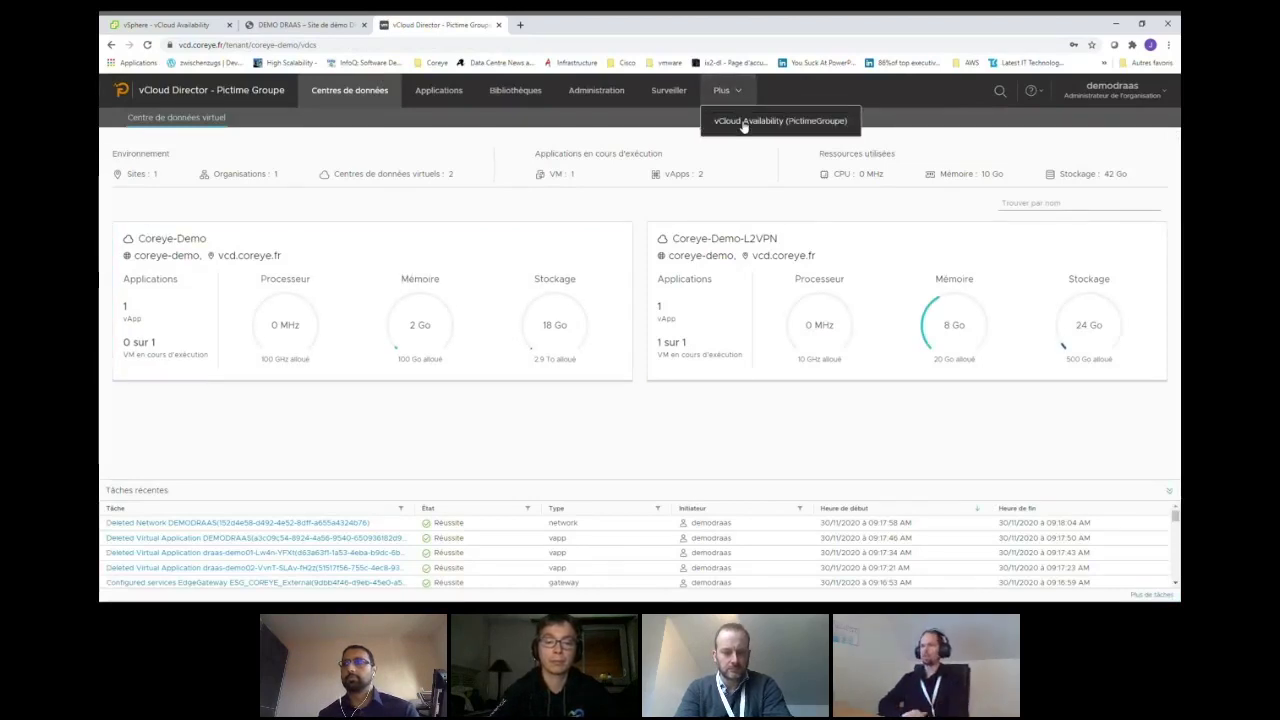
left_click(528, 240)
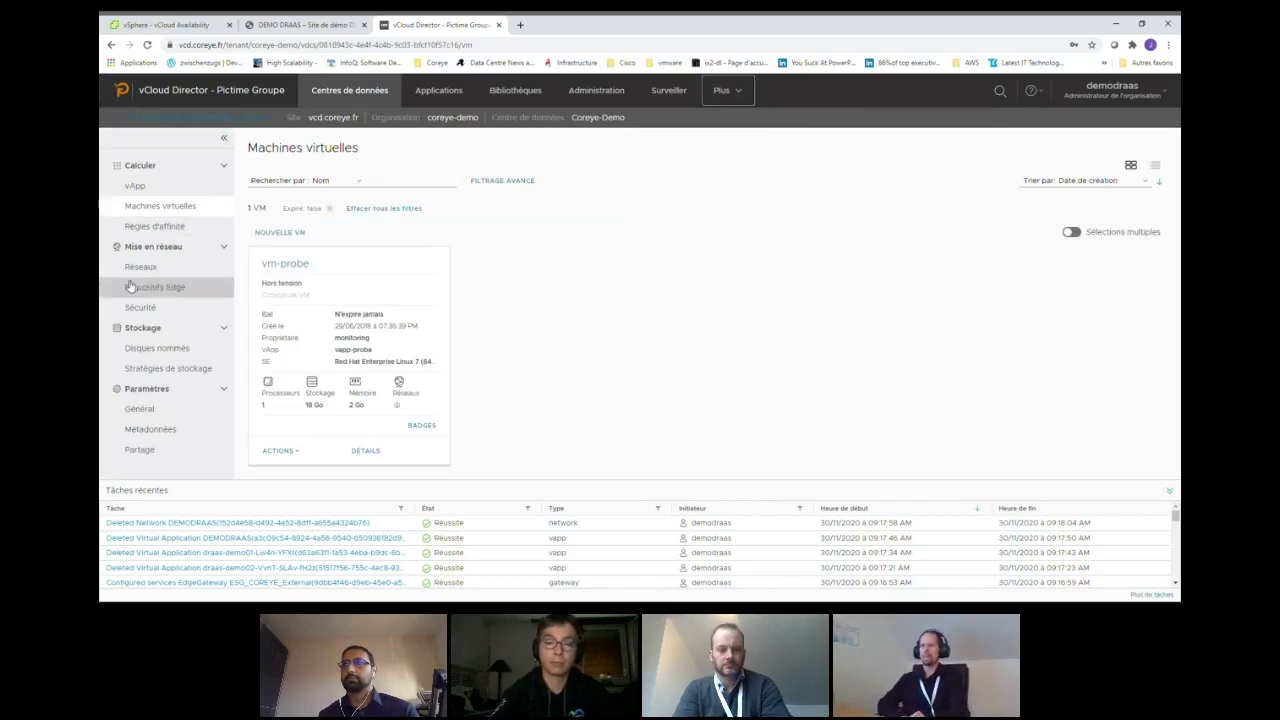
left_click(188, 289)
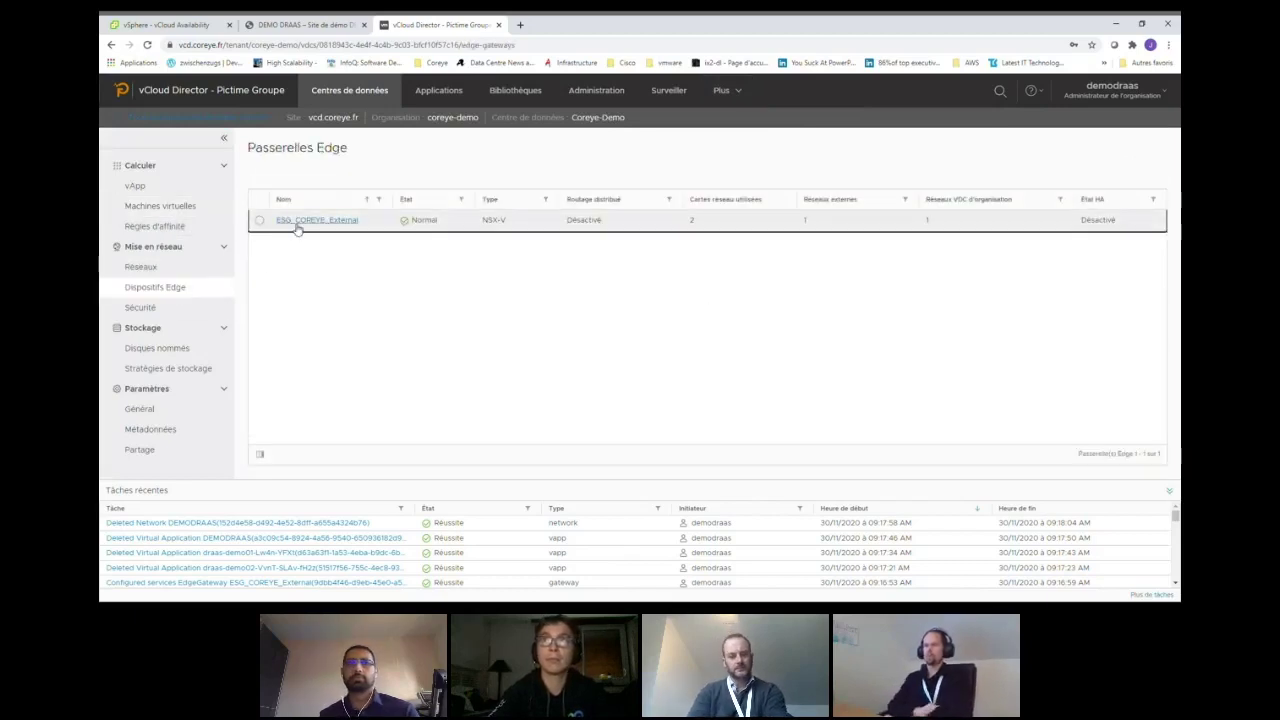
- In the vCloud Availability (PictimeGroupe) portal, confirm no incoming replications from On-Prem
left_click(736, 90)
left_click(764, 122)
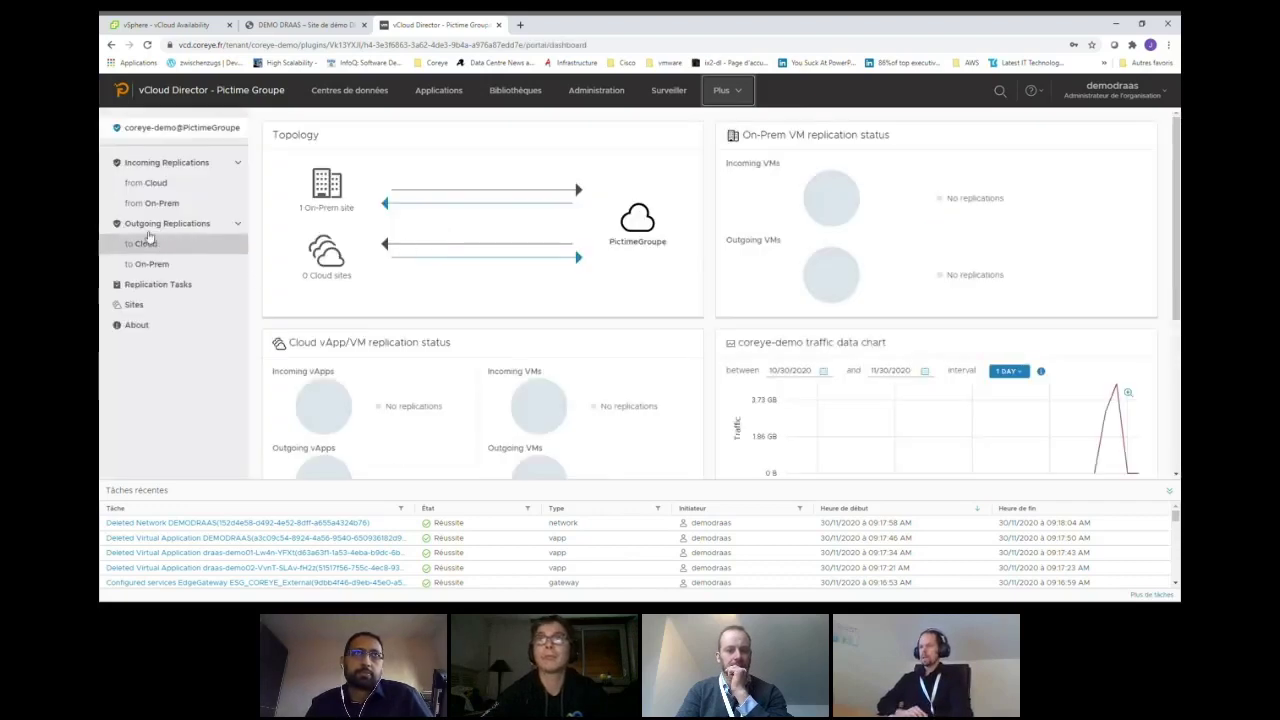
left_click(152, 203)
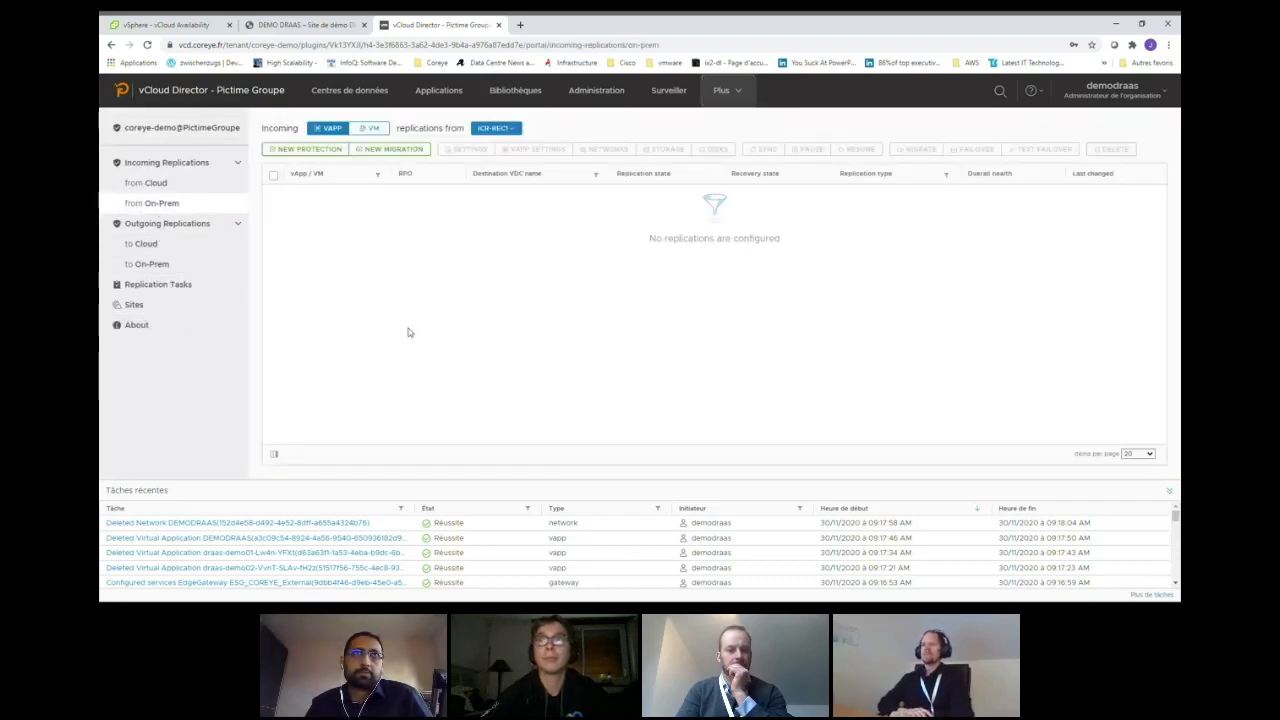
left_click(165, 24)
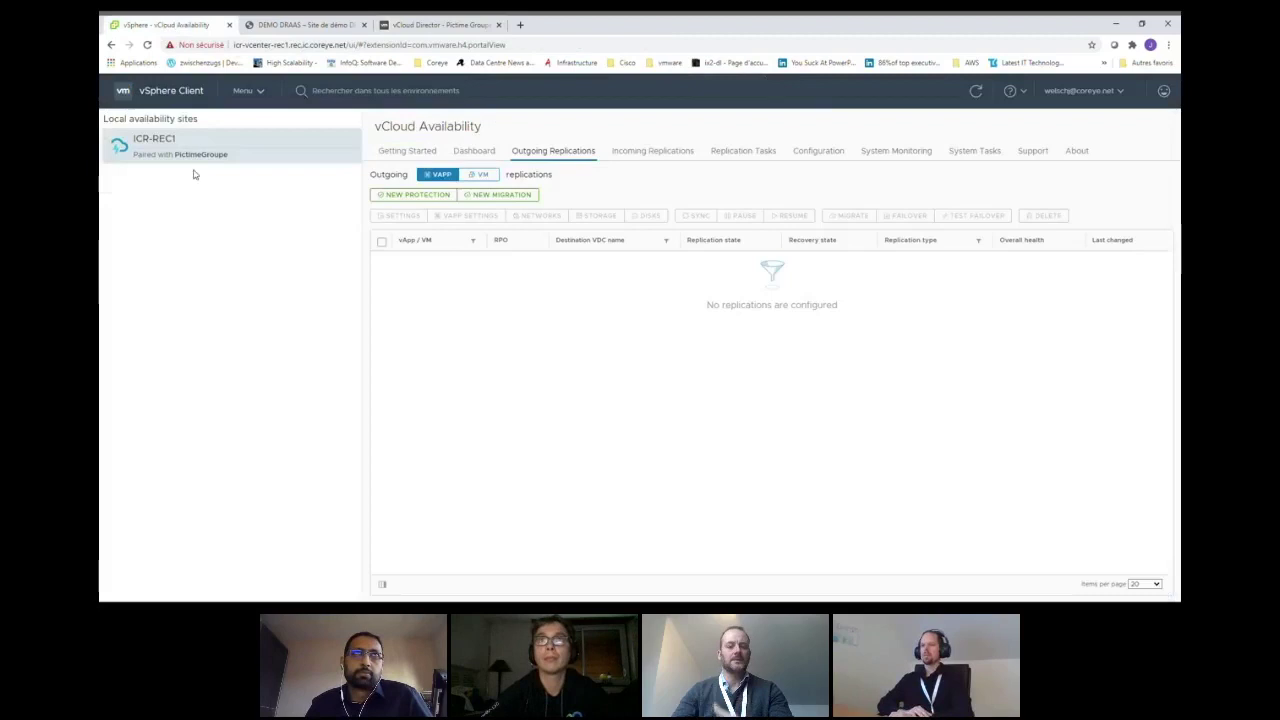
- Start a new protection and select draas-demo01 and draas-demo02
left_click(420, 195)
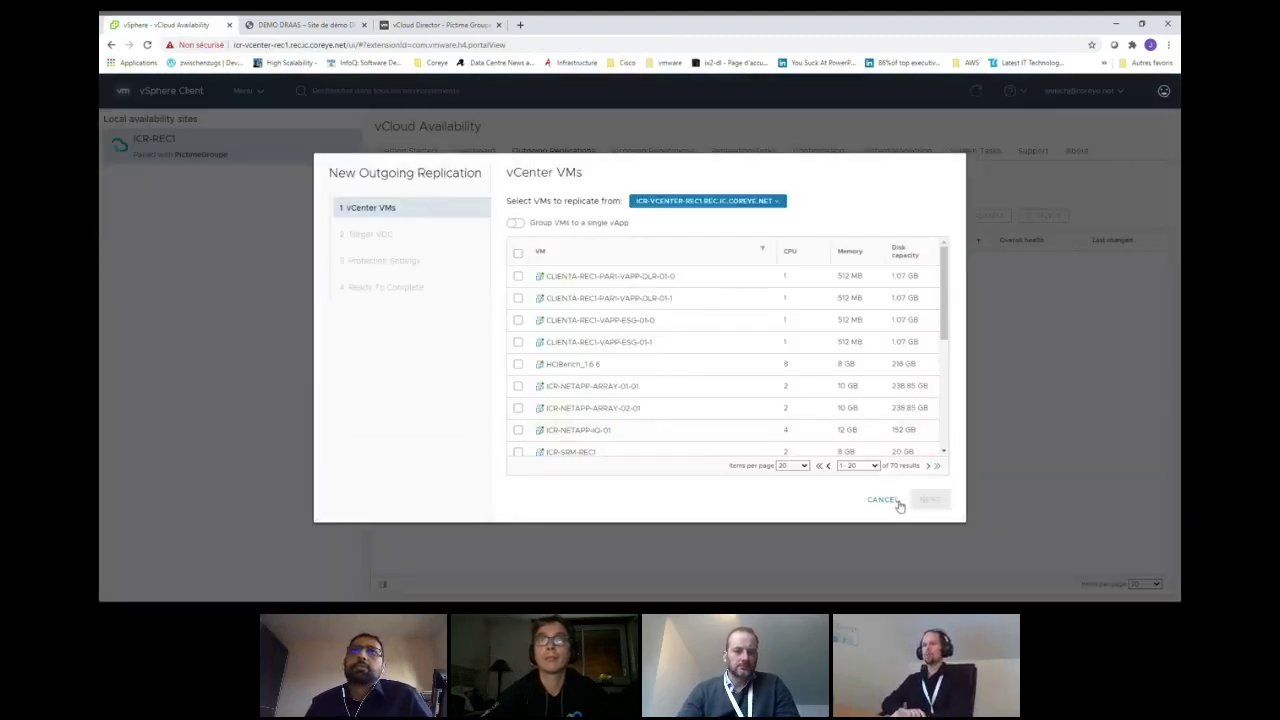
left_click(929, 467)
scroll(518, 375, "down", 5)
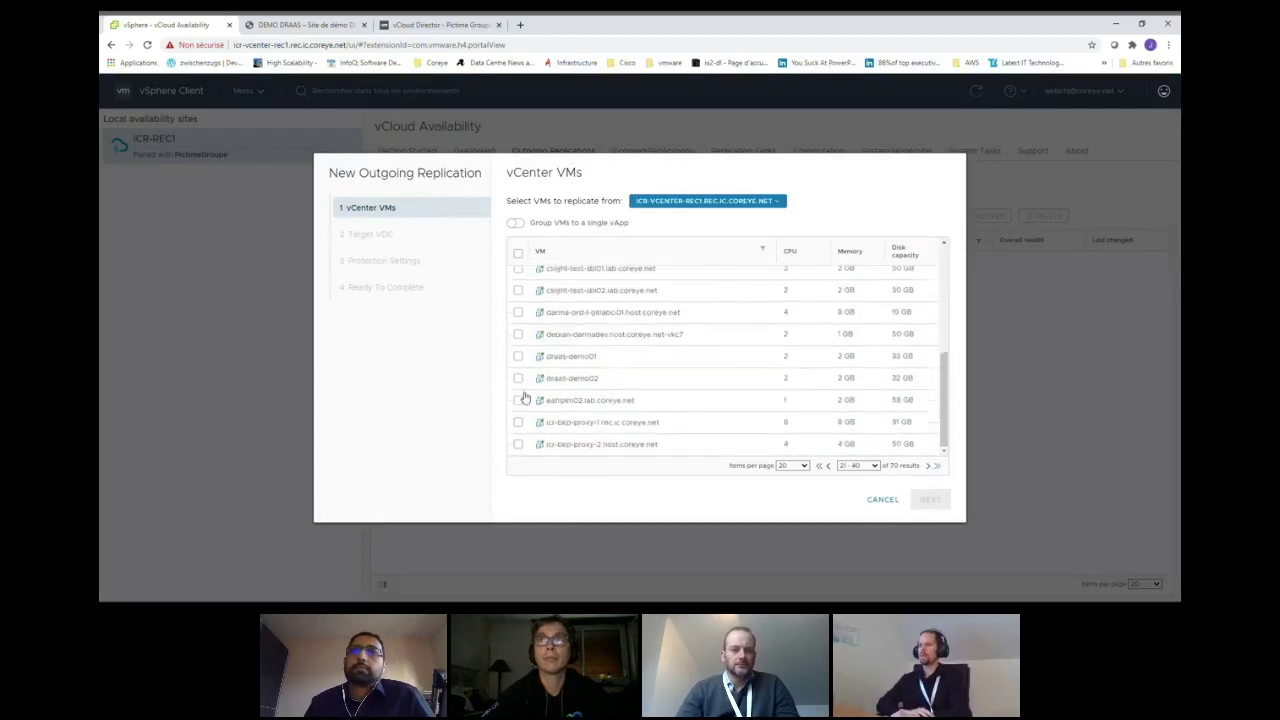
left_click(518, 356)
left_click(518, 378)
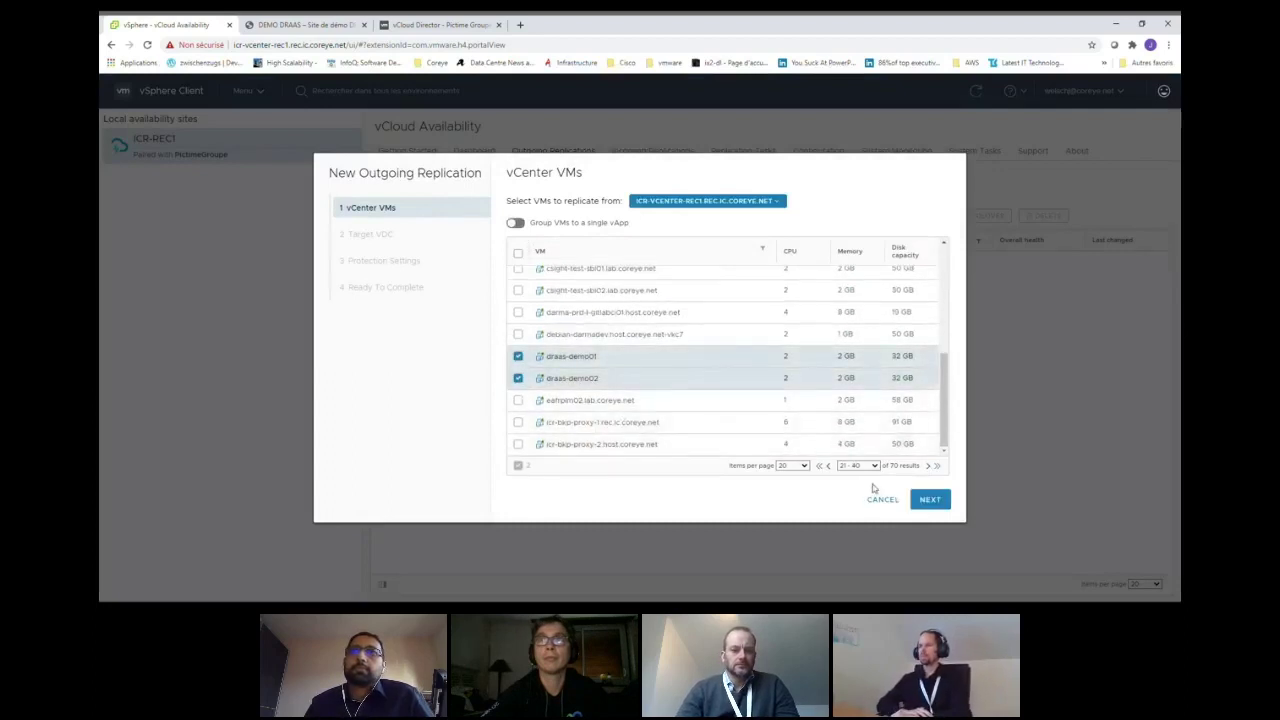
left_click(929, 499)
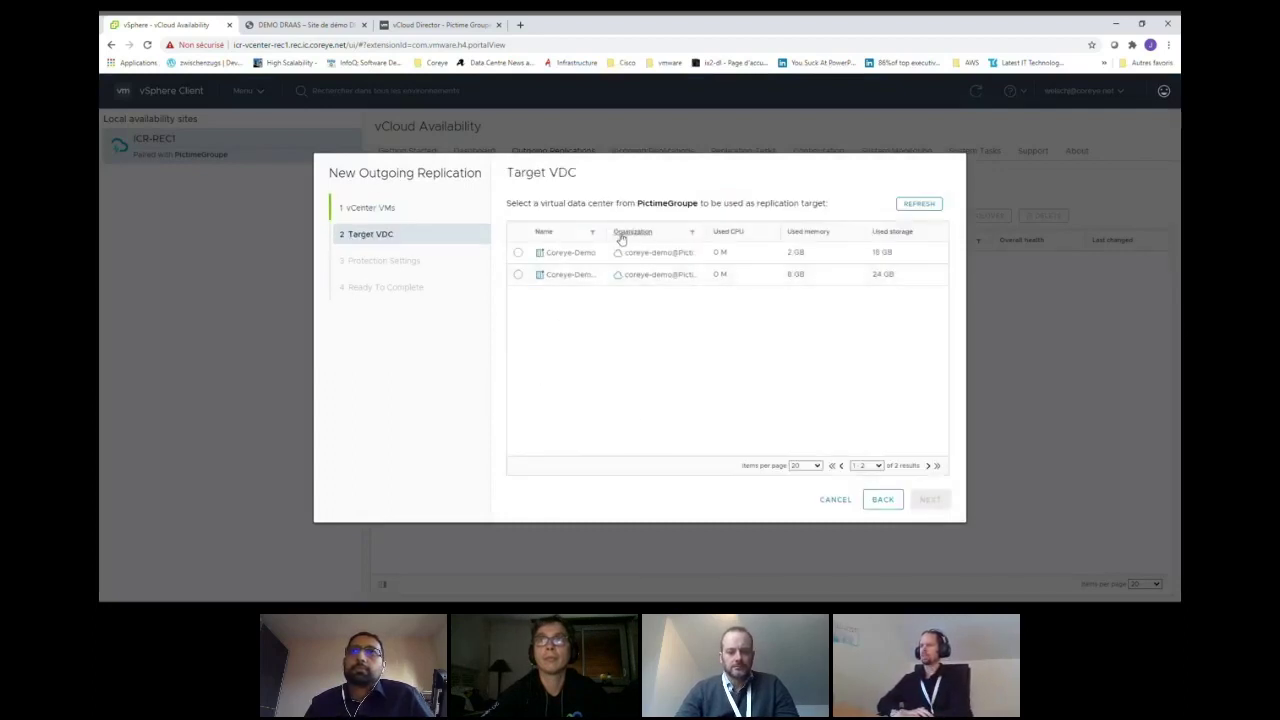
- Target the Coreye-Demo VDC, set the RPO to 30 minutes, and finish the wizard
left_click(518, 252)
left_click(929, 499)
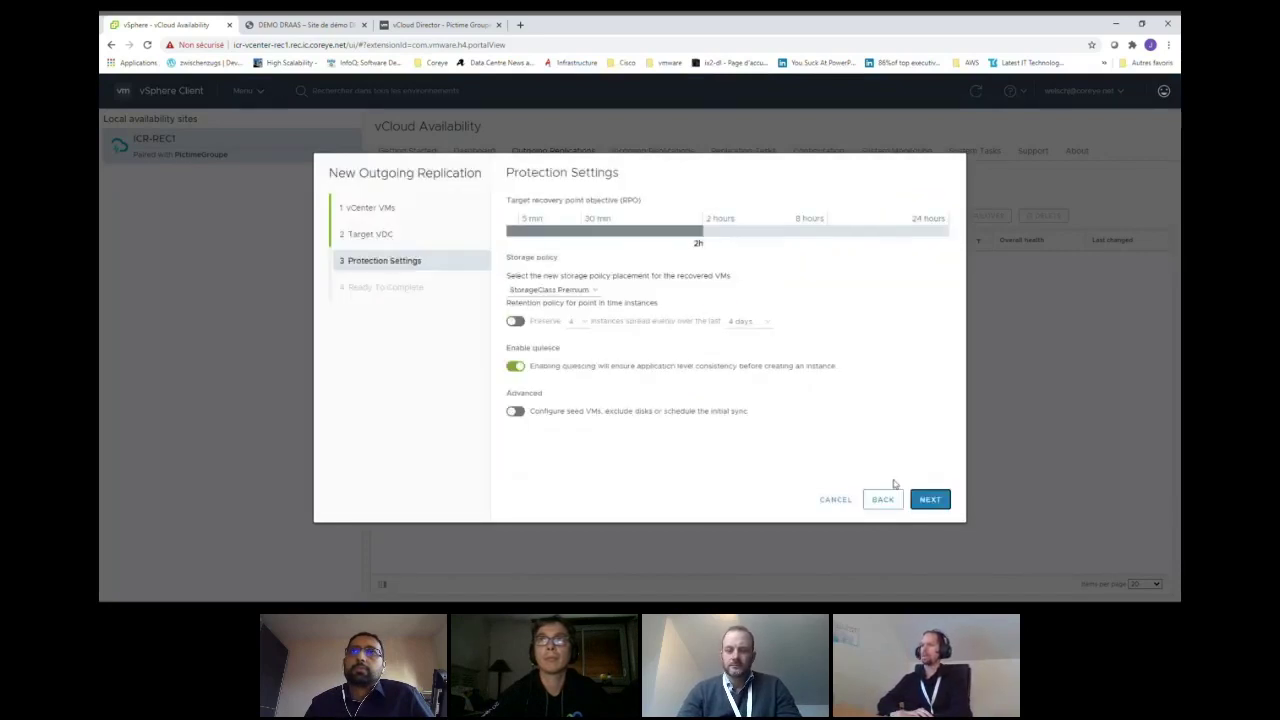
left_click(586, 233)
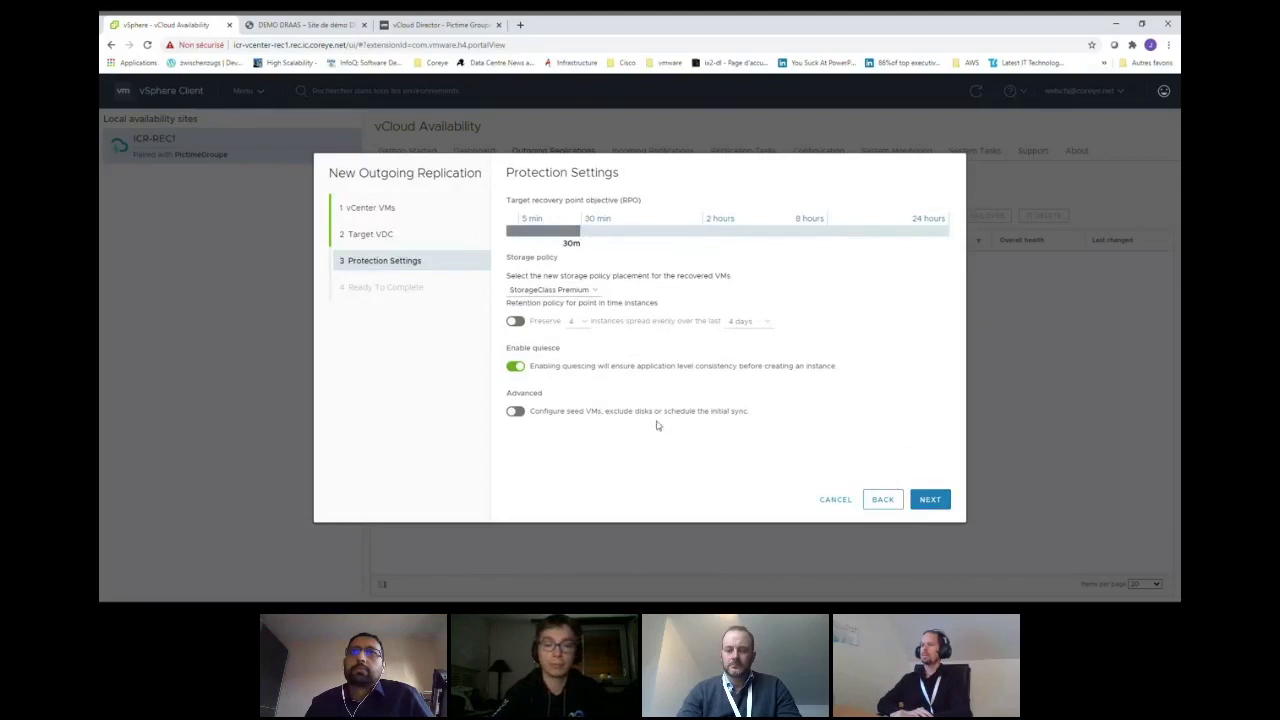
left_click(930, 499)
left_click(930, 499)
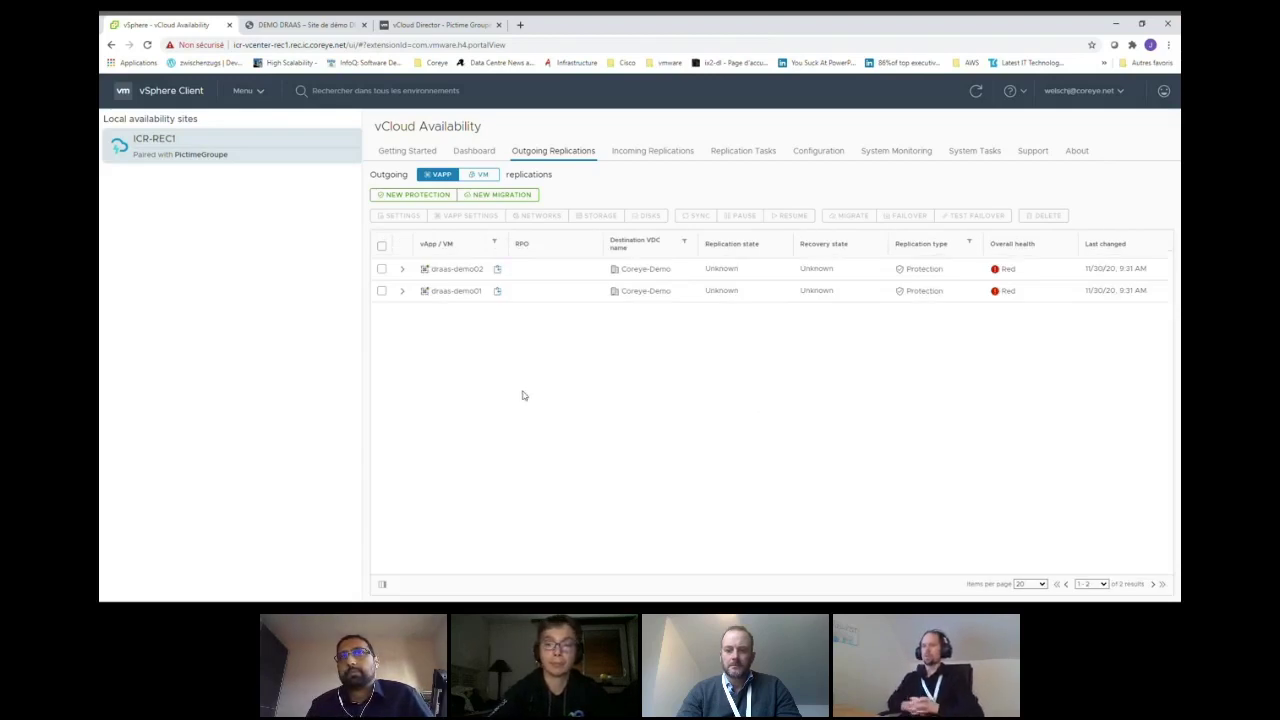
- Show vCloud Director's incoming on-prem replications for draas-demo01 and draas-demo02
left_click(413, 25)
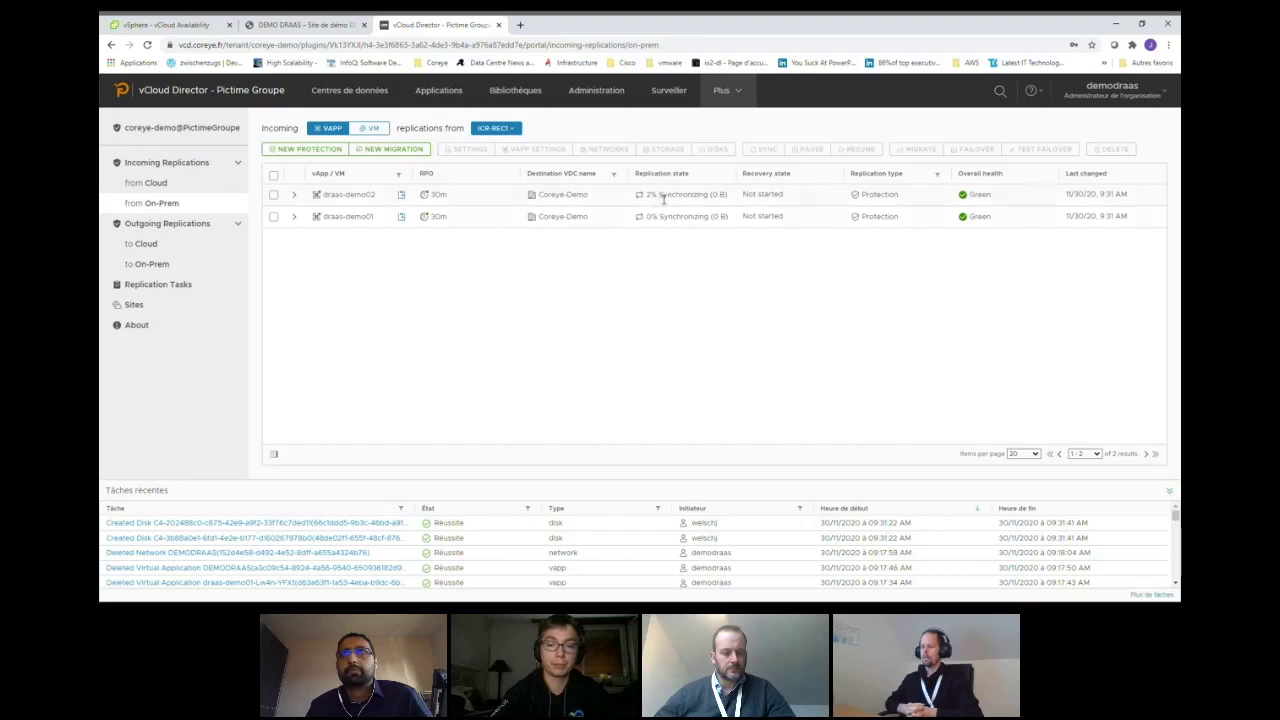
- Compare draas-demo02's replication progress on both sides, then open the Coreye-Demo data centre
left_click_drag(664, 198, 645, 196)
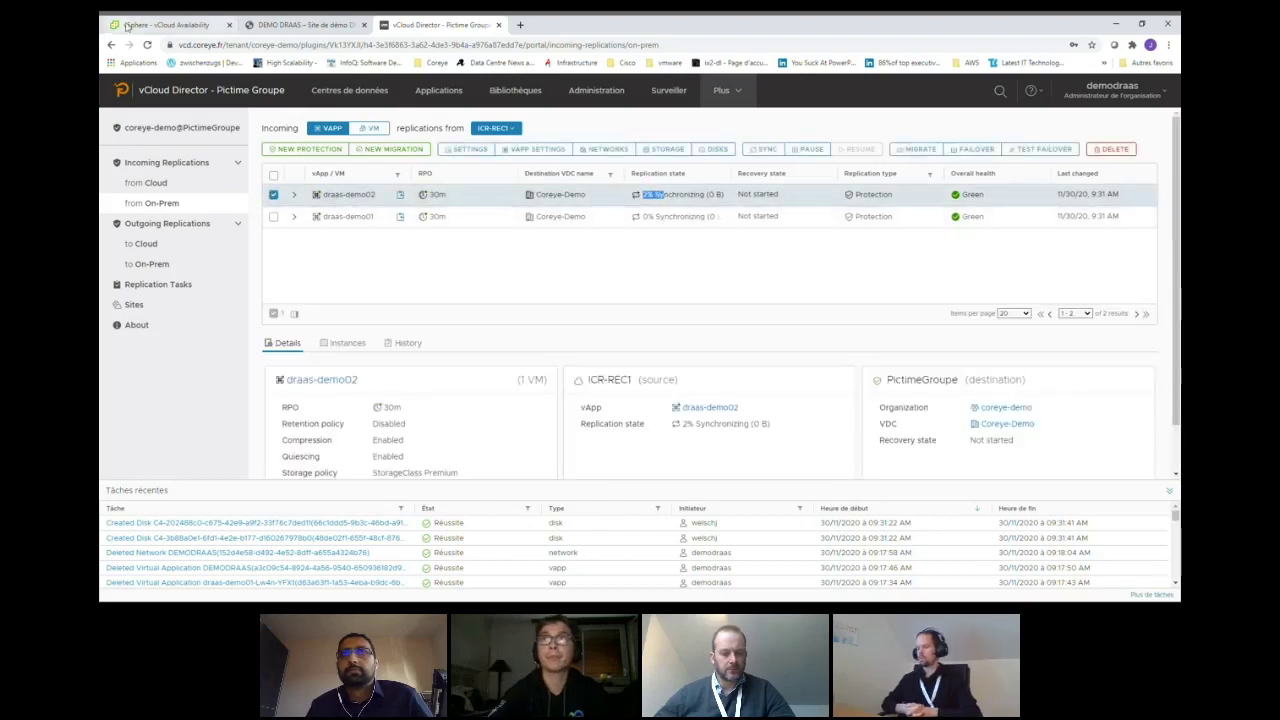
left_click(127, 25)
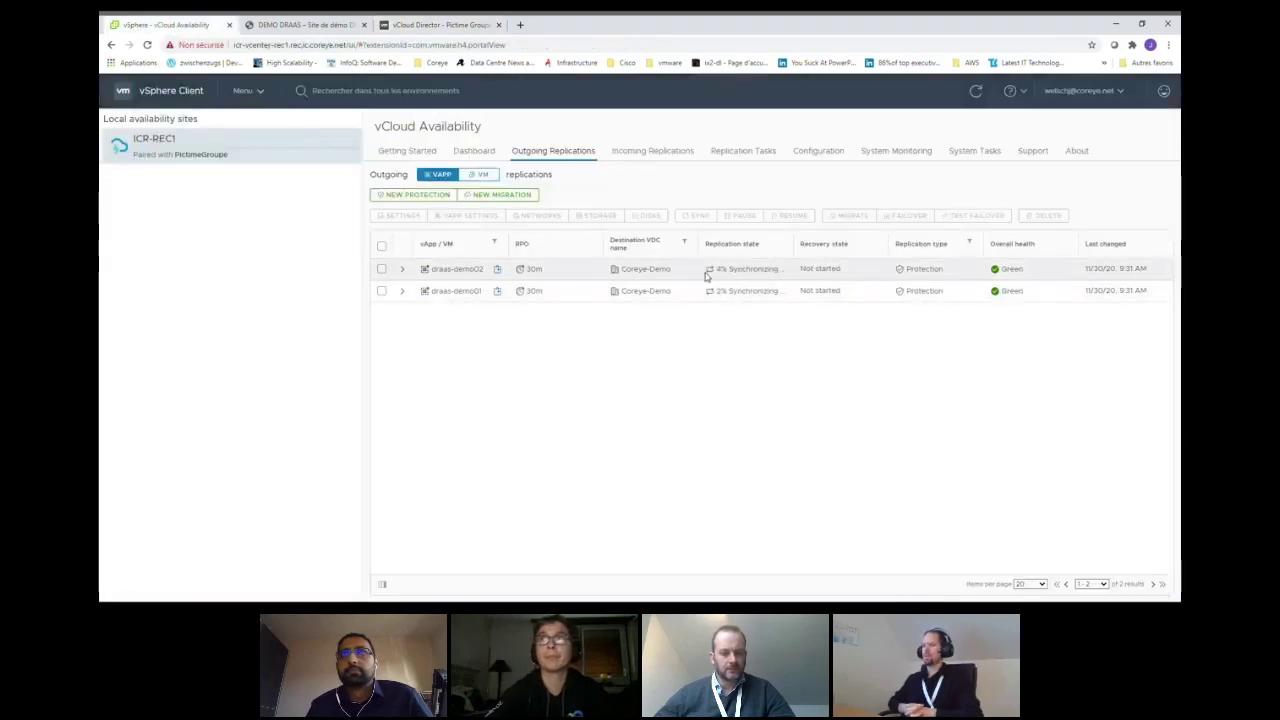
left_click(440, 30)
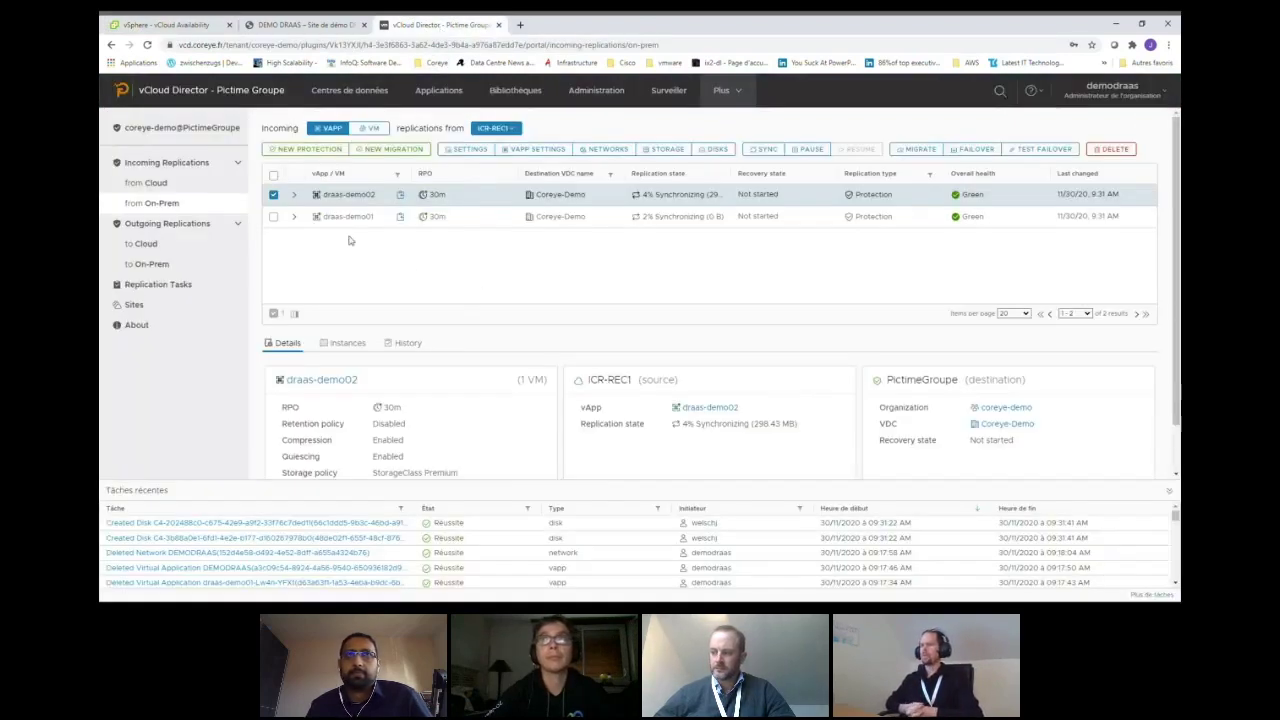
left_click(345, 90)
left_click(219, 290)
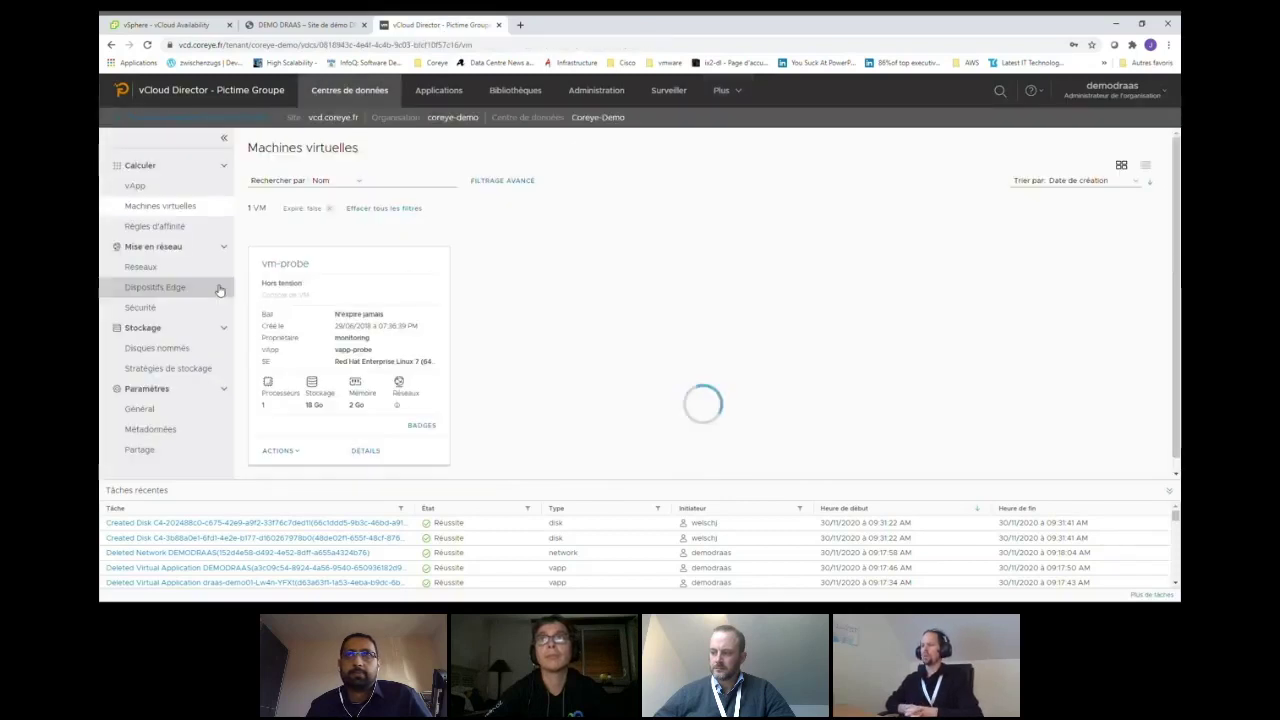
- Start a new routed organisation network in the Coreye-Demo data centre
left_click(183, 270)
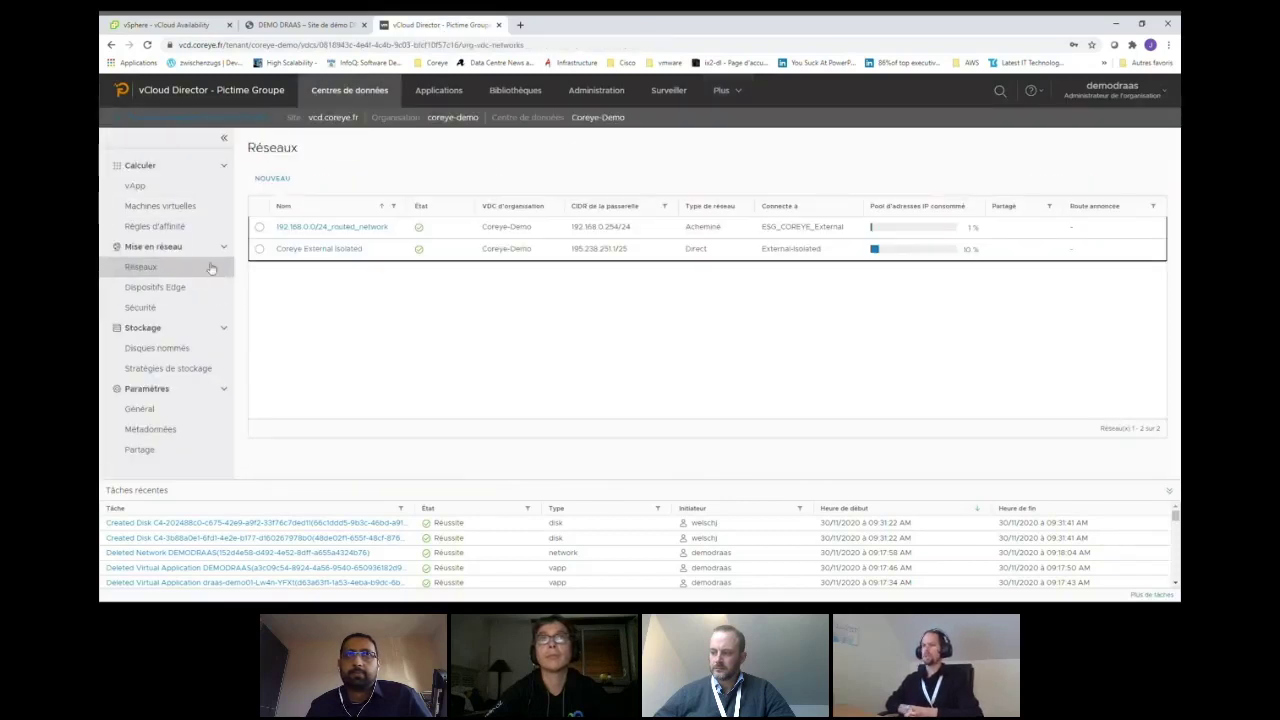
left_click(280, 180)
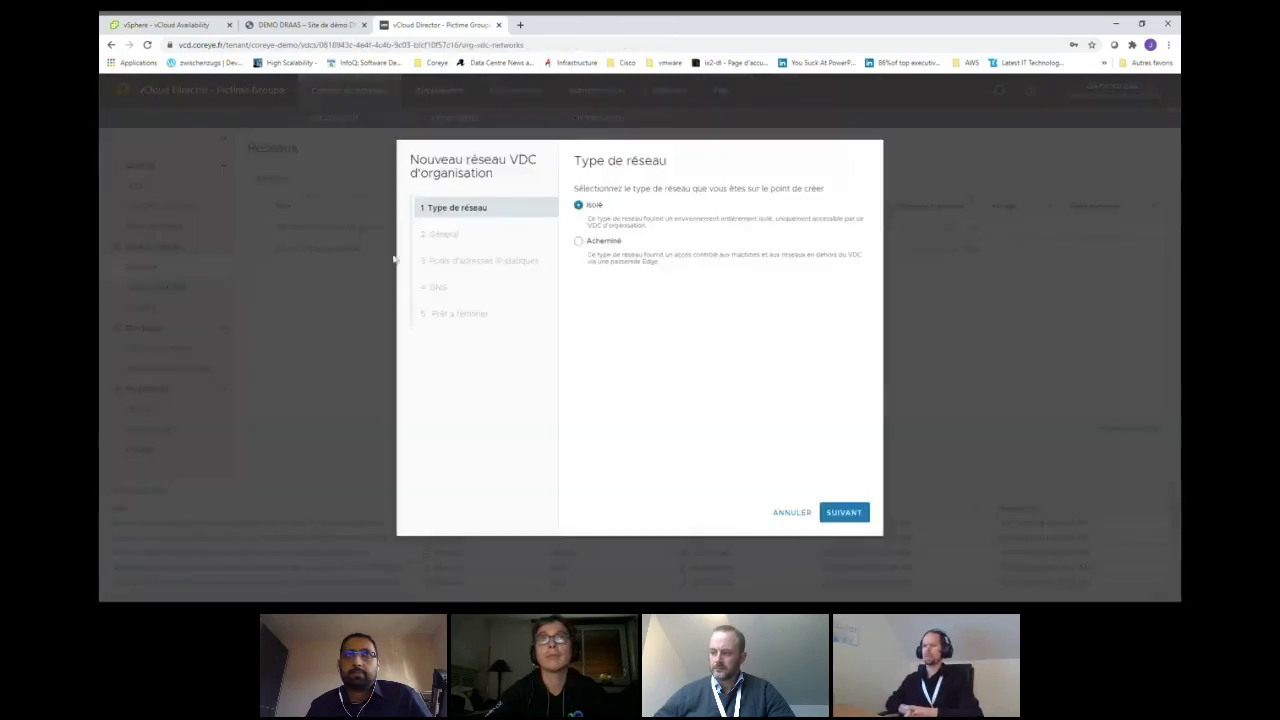
left_click(578, 242)
left_click(843, 512)
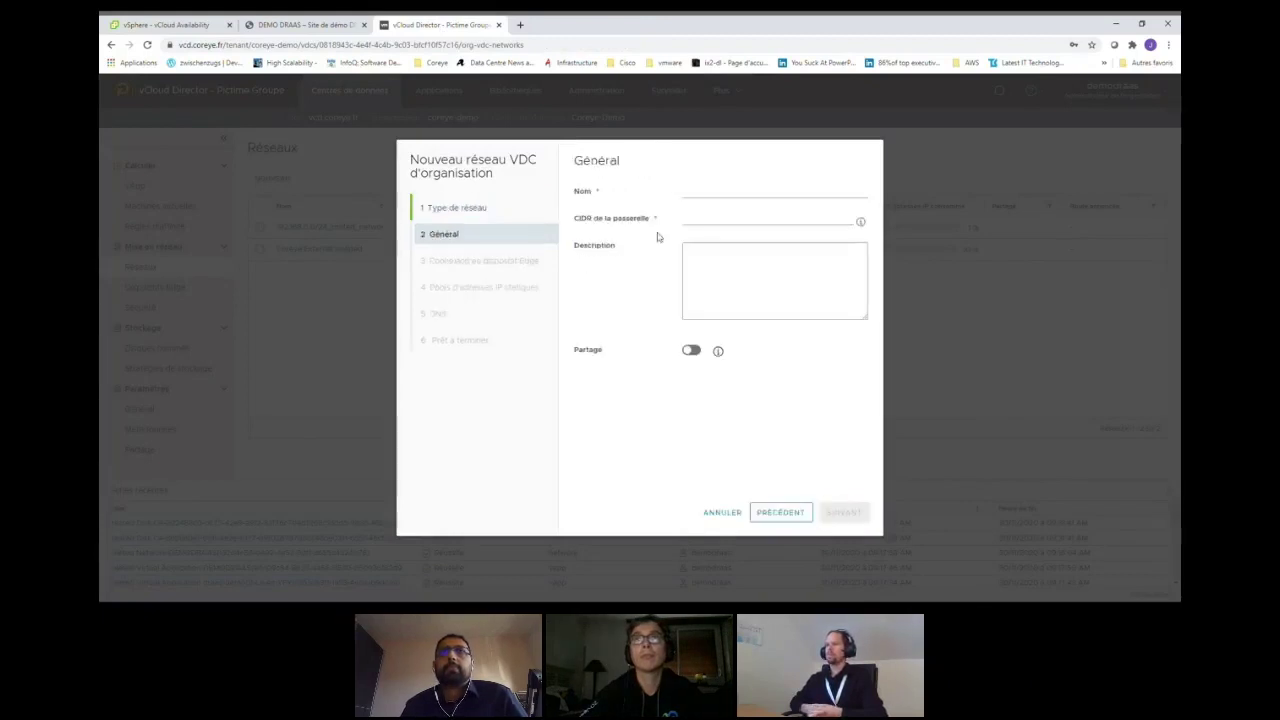
- Name the network DEMODRAAS with gateway CIDR 10.30.46.254/24, then check on-prem replication progress
left_click(691, 195)
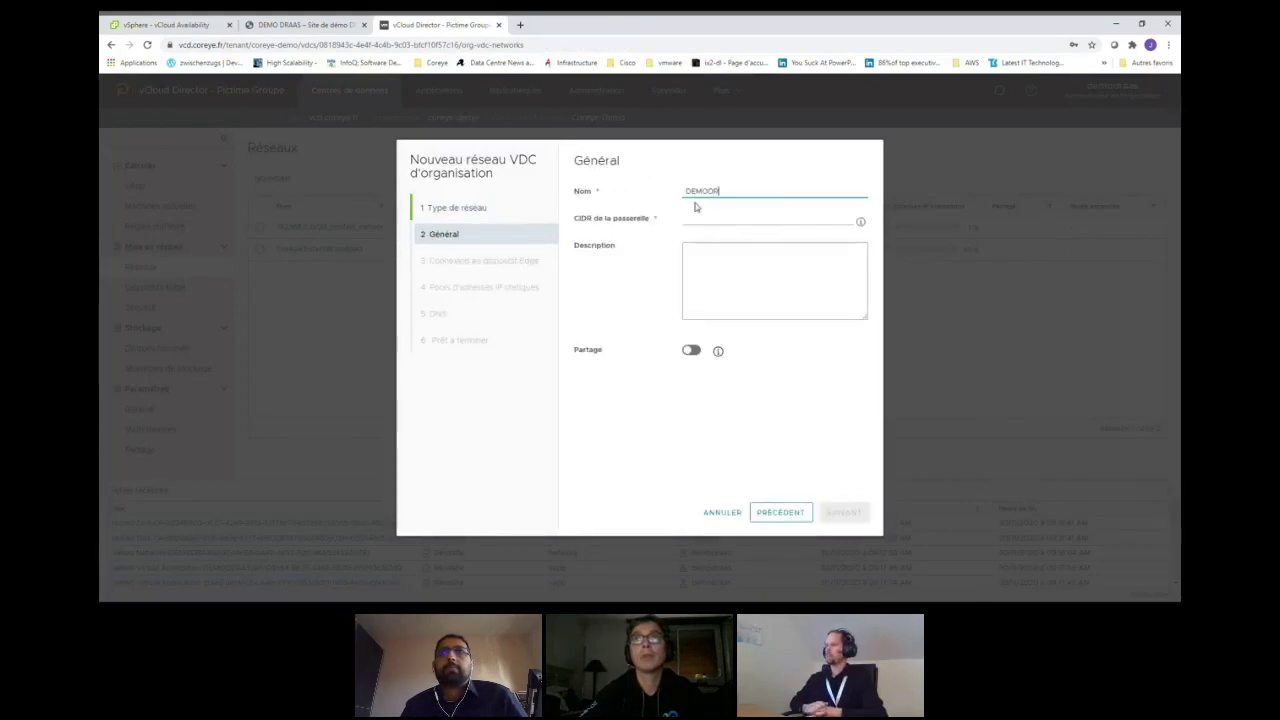
left_click(695, 218)
type("10.")
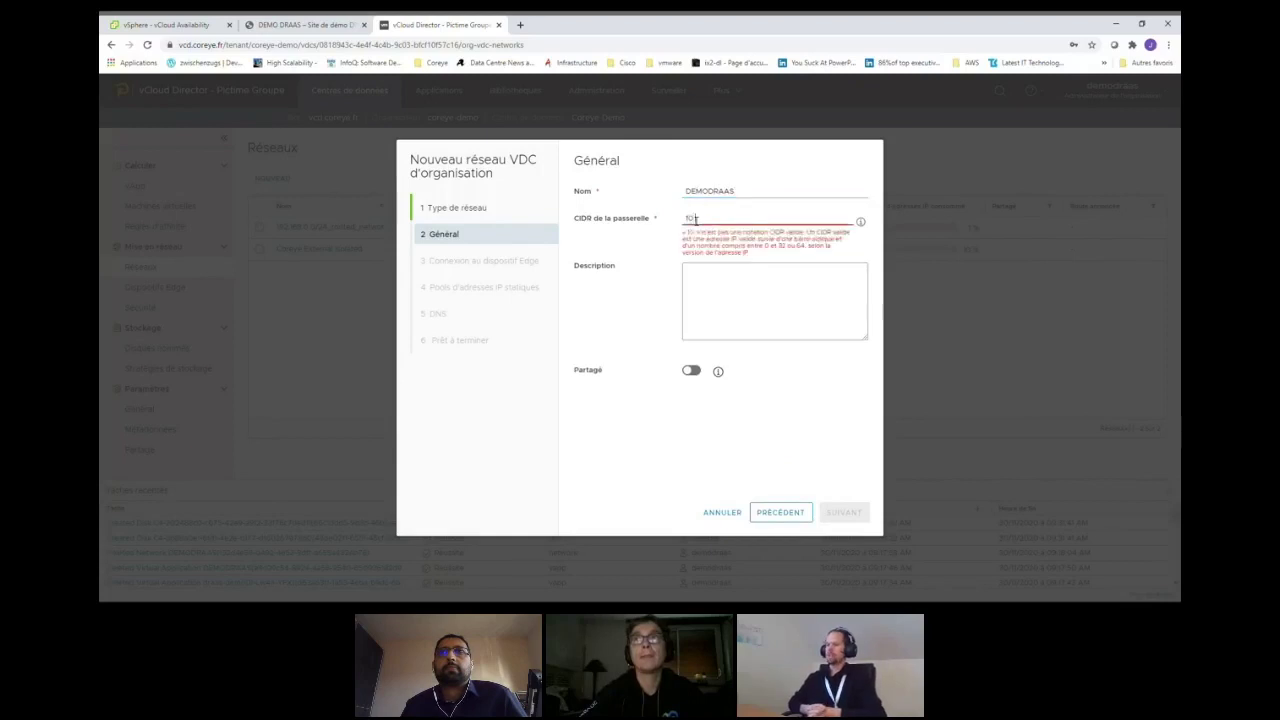
type("10.46.254")
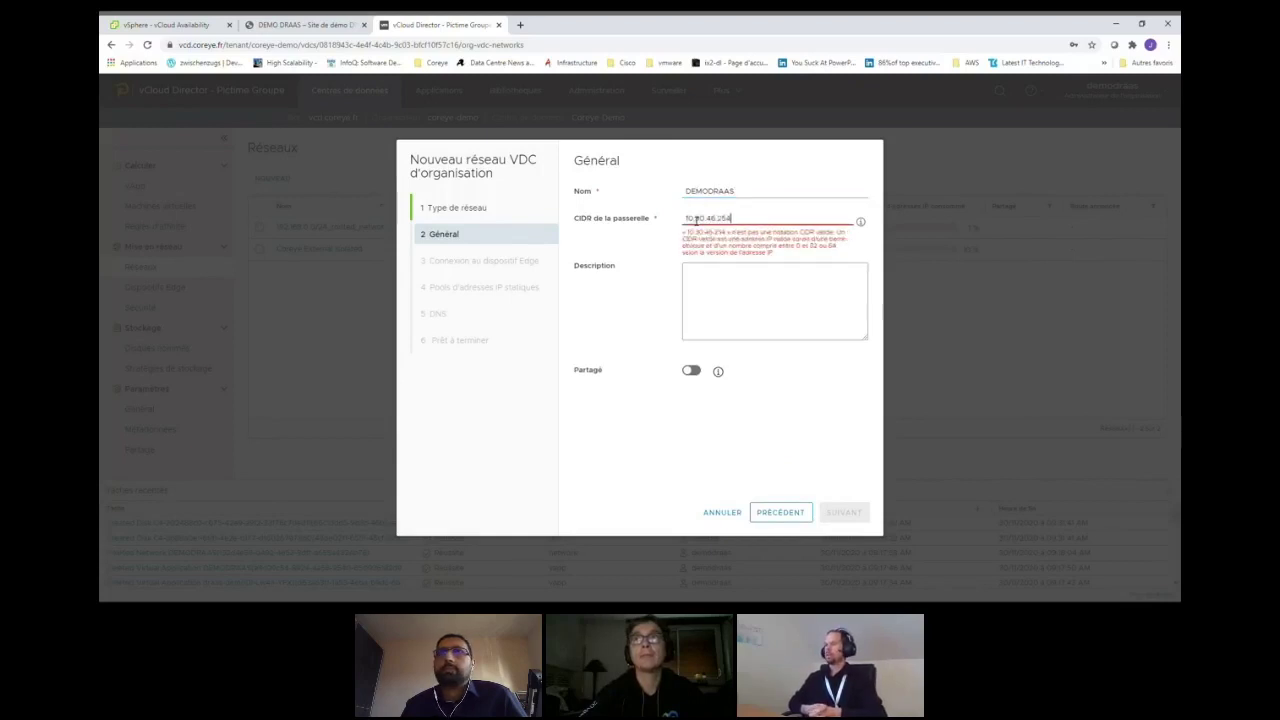
type("/24")
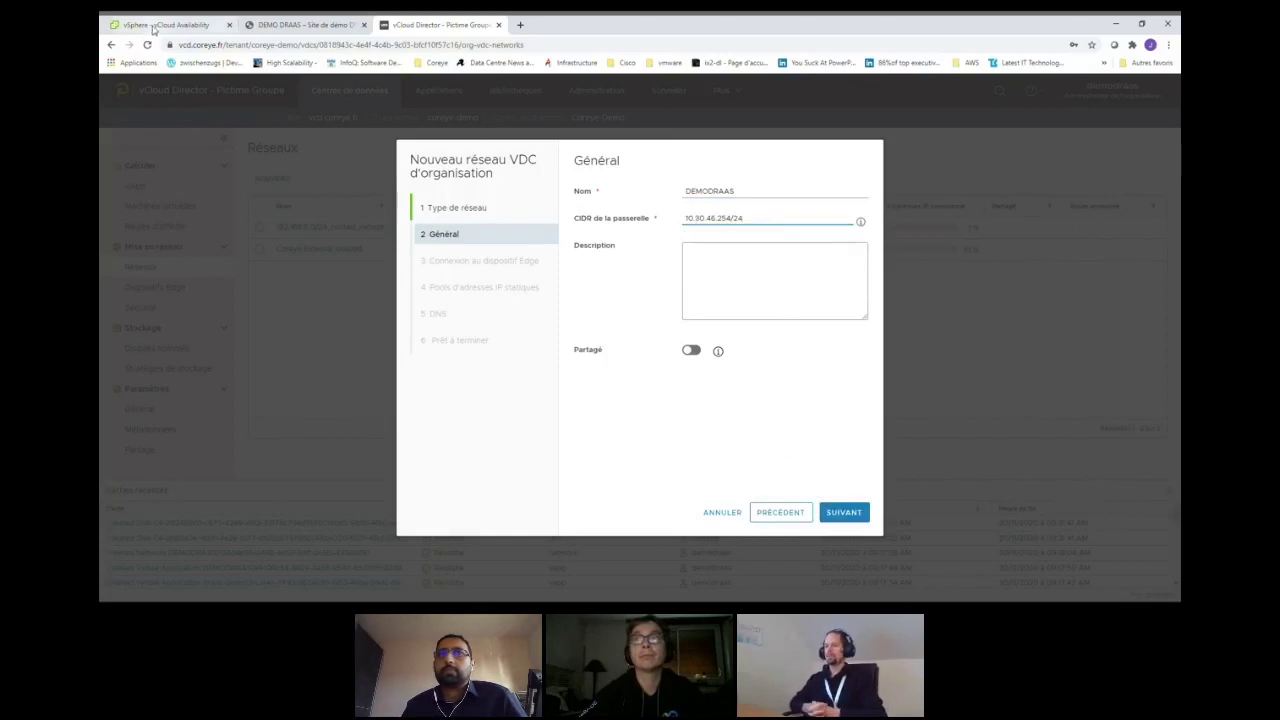
left_click(153, 25)
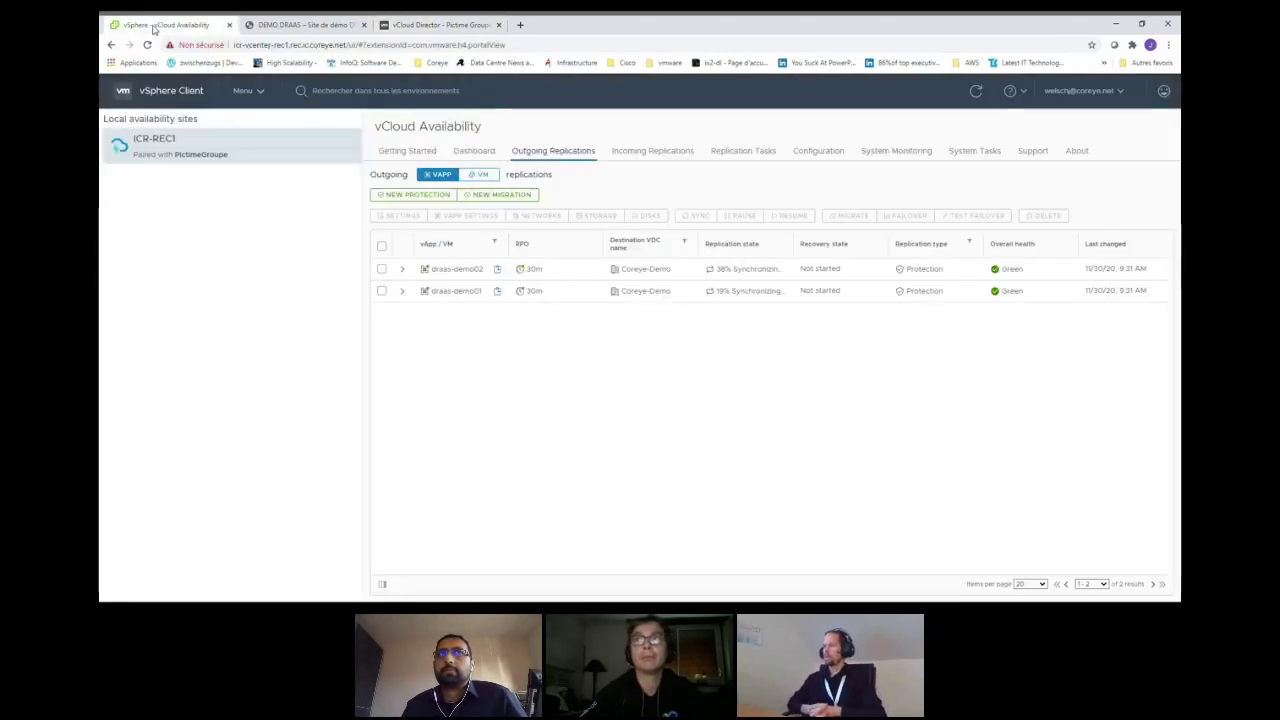
- Open draas-demo01's web console from the VMs and Templates inventory
left_click(243, 90)
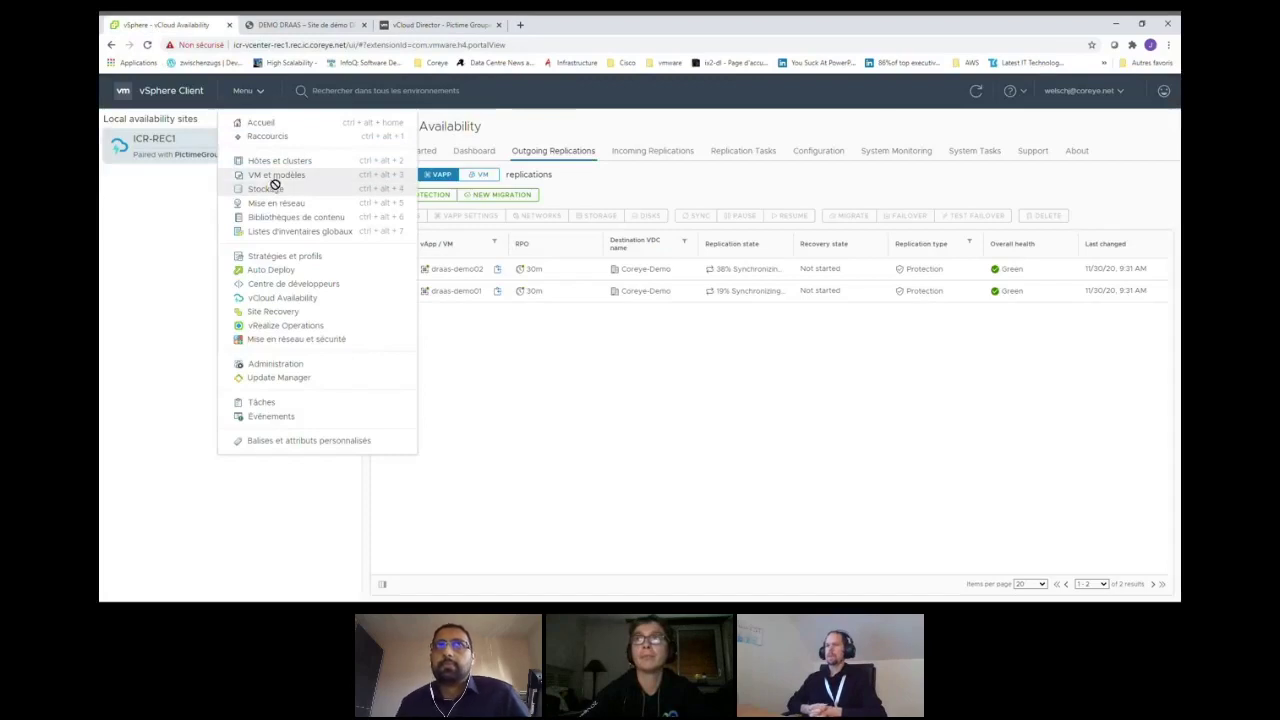
left_click(272, 175)
left_click(234, 204)
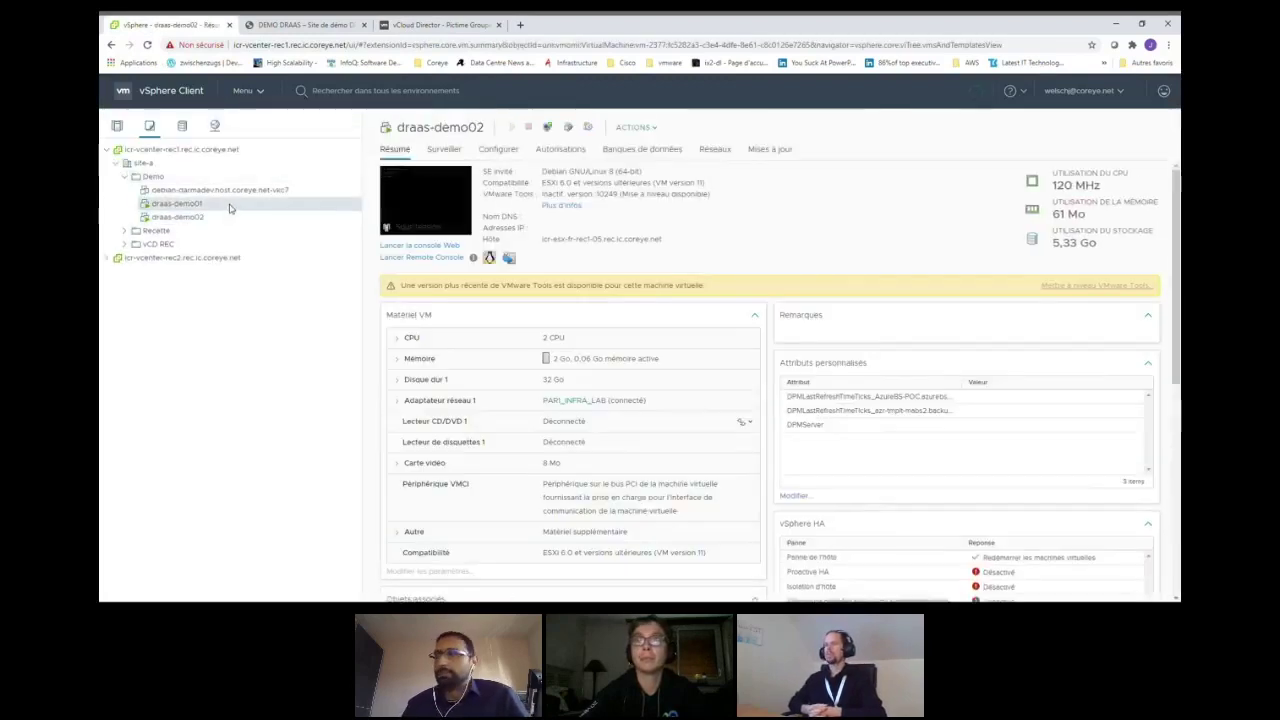
left_click(424, 209)
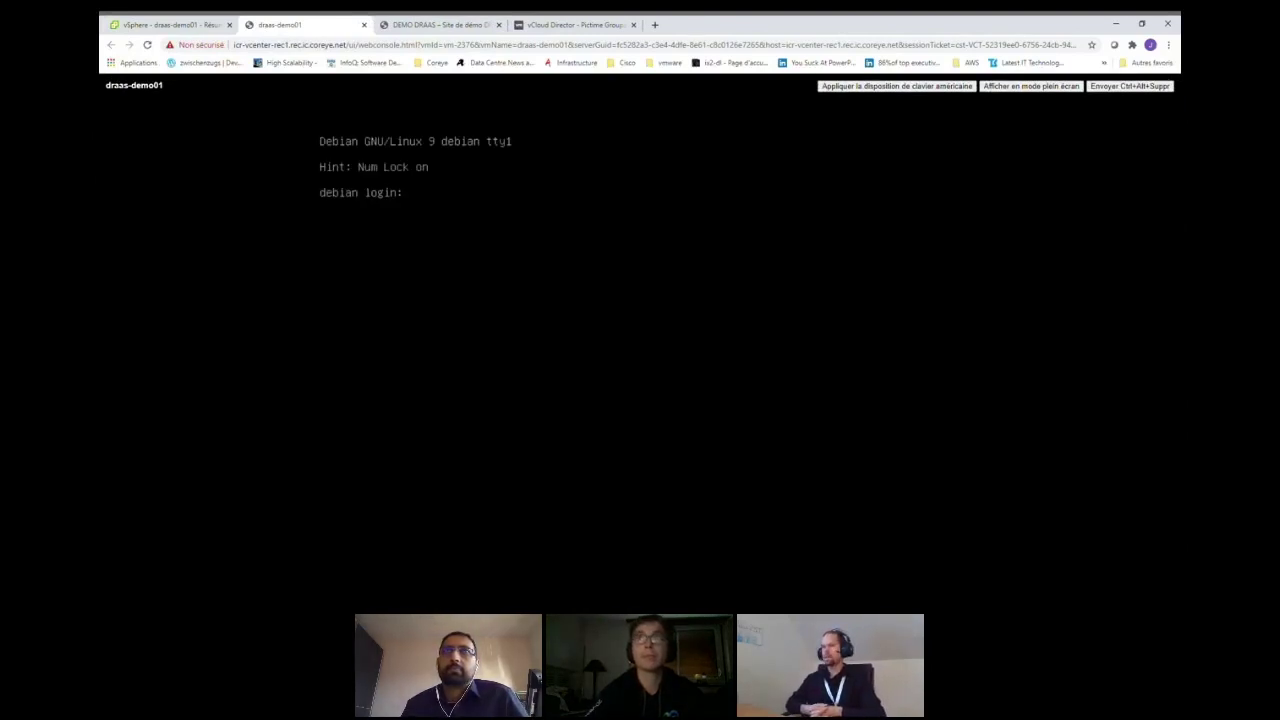
- Log in as root, run 'route -n' to see the 10.30.46.254 gateway, then exit
type("root")
key("Return")
key("Return")
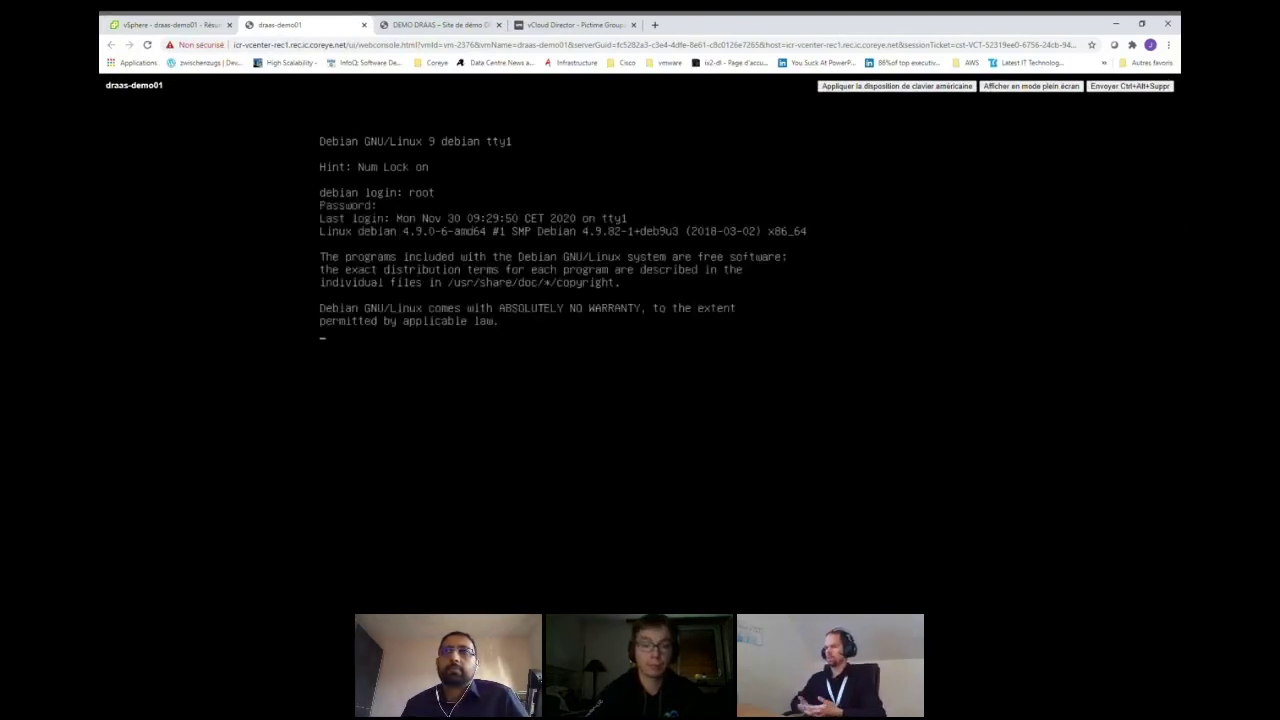
type("route -n")
key("Return")
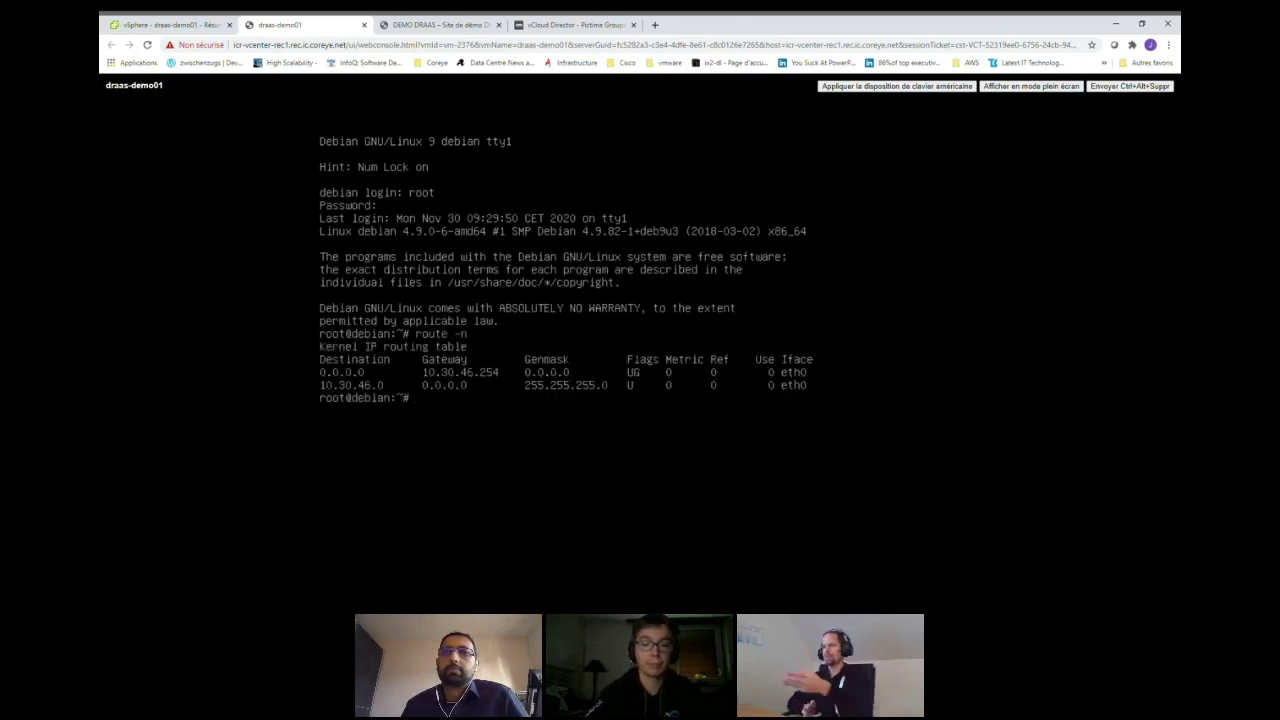
type("exit")
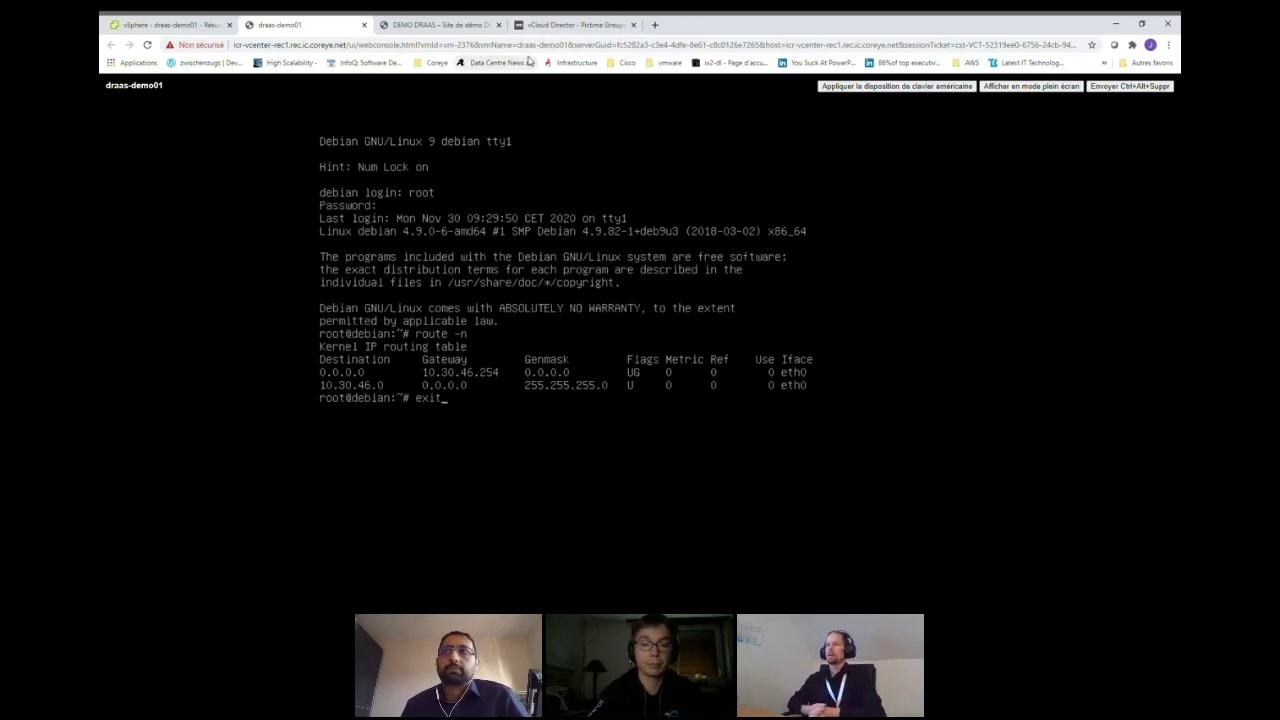
key("Return")
- Connect DEMODRAAS to the ESG_COREYE_External edge, skip the IP pool and DNS pages, and finish the wizard
left_click(572, 24)
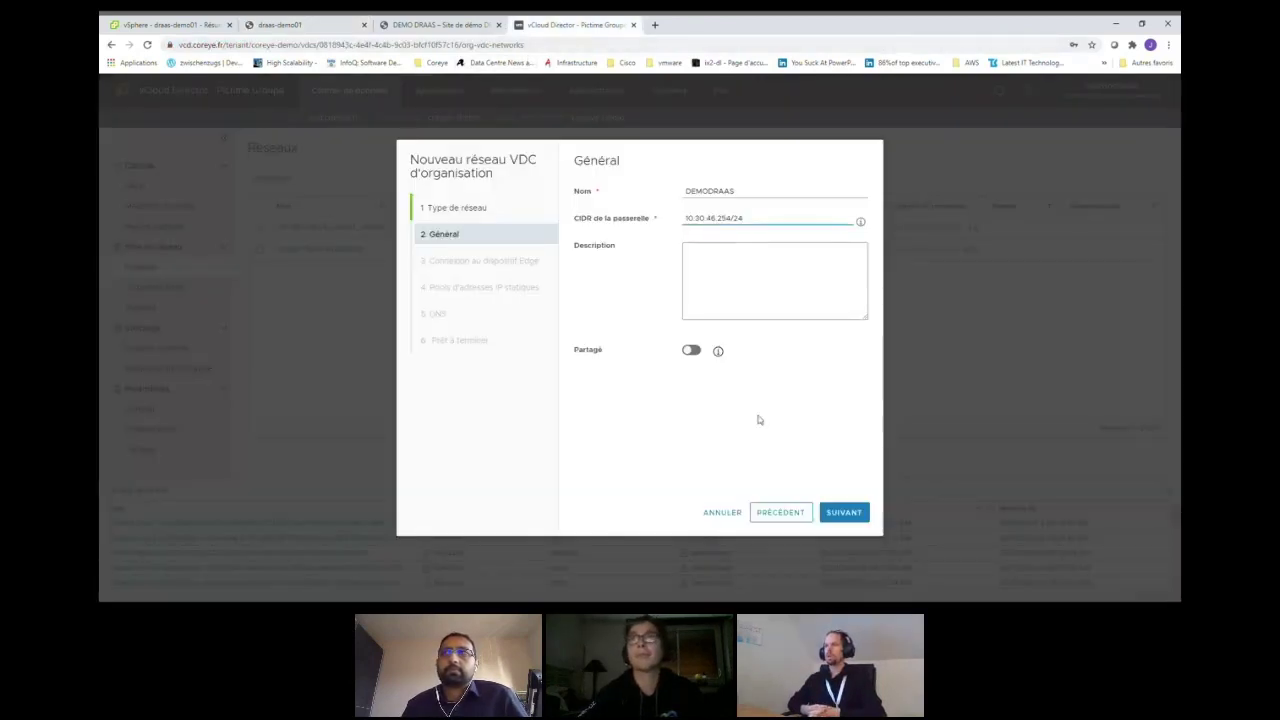
left_click(846, 515)
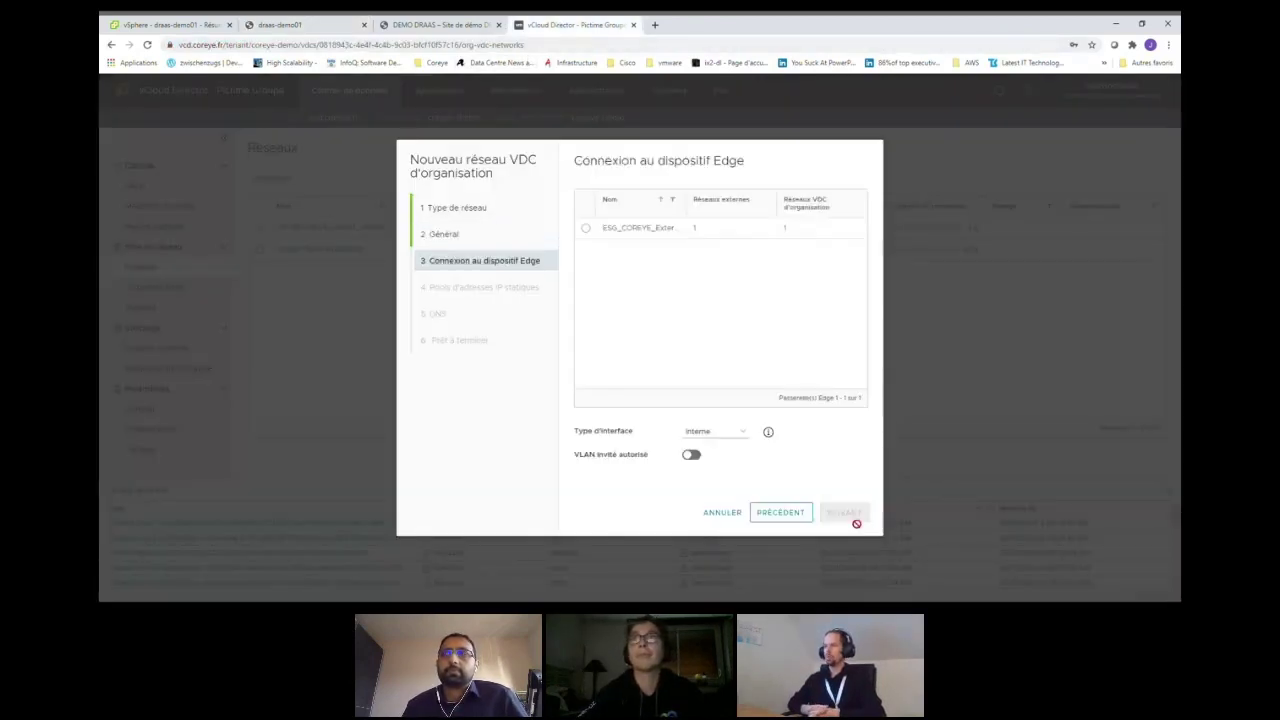
left_click(584, 229)
left_click(846, 514)
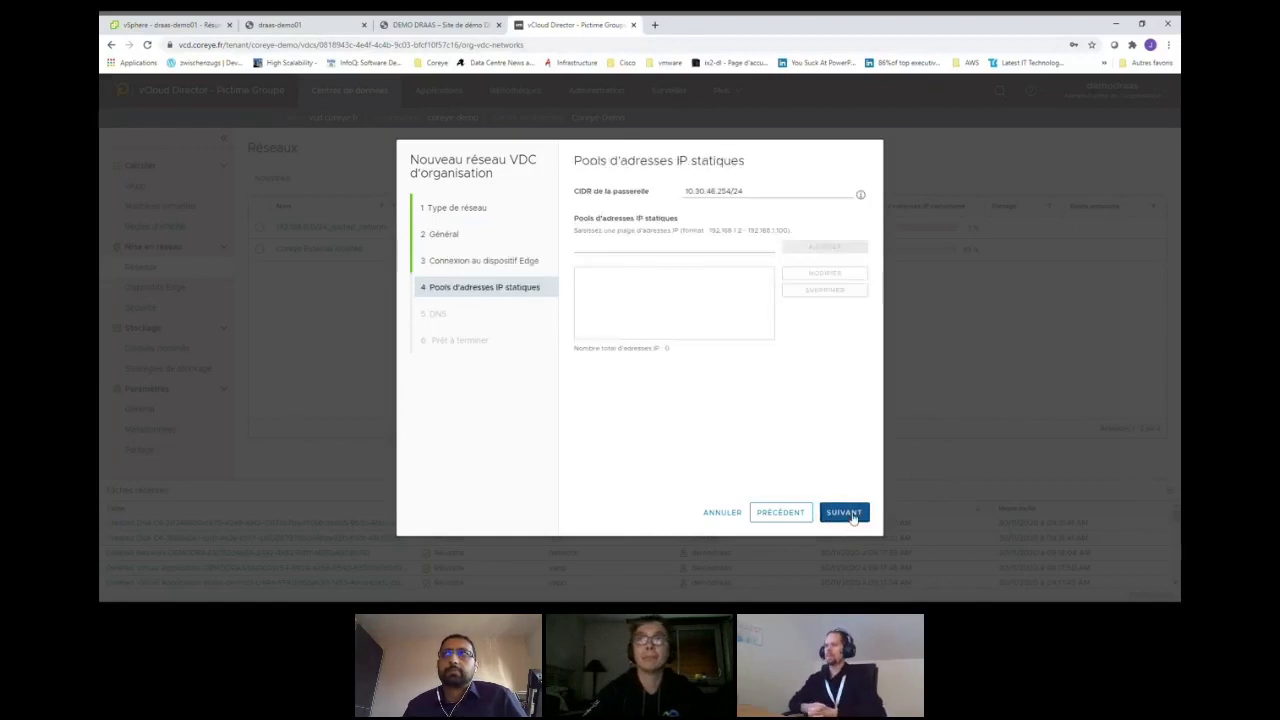
left_click(852, 513)
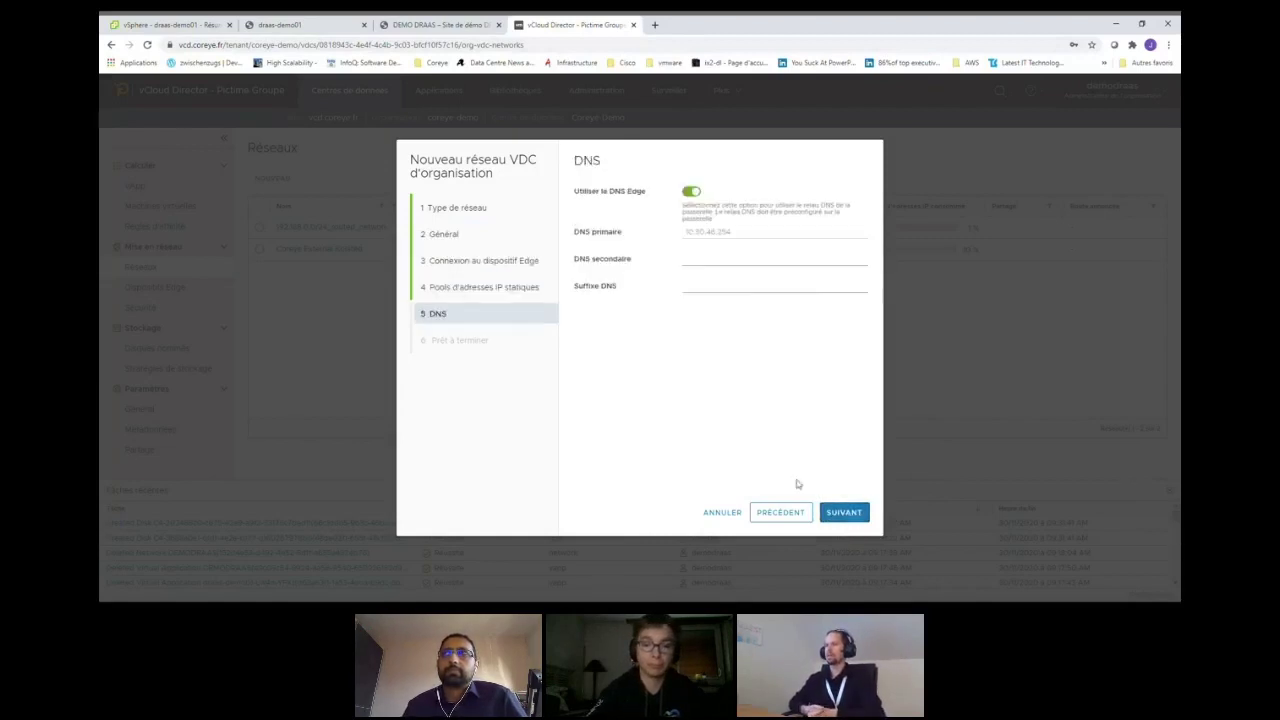
left_click(843, 513)
left_click(843, 514)
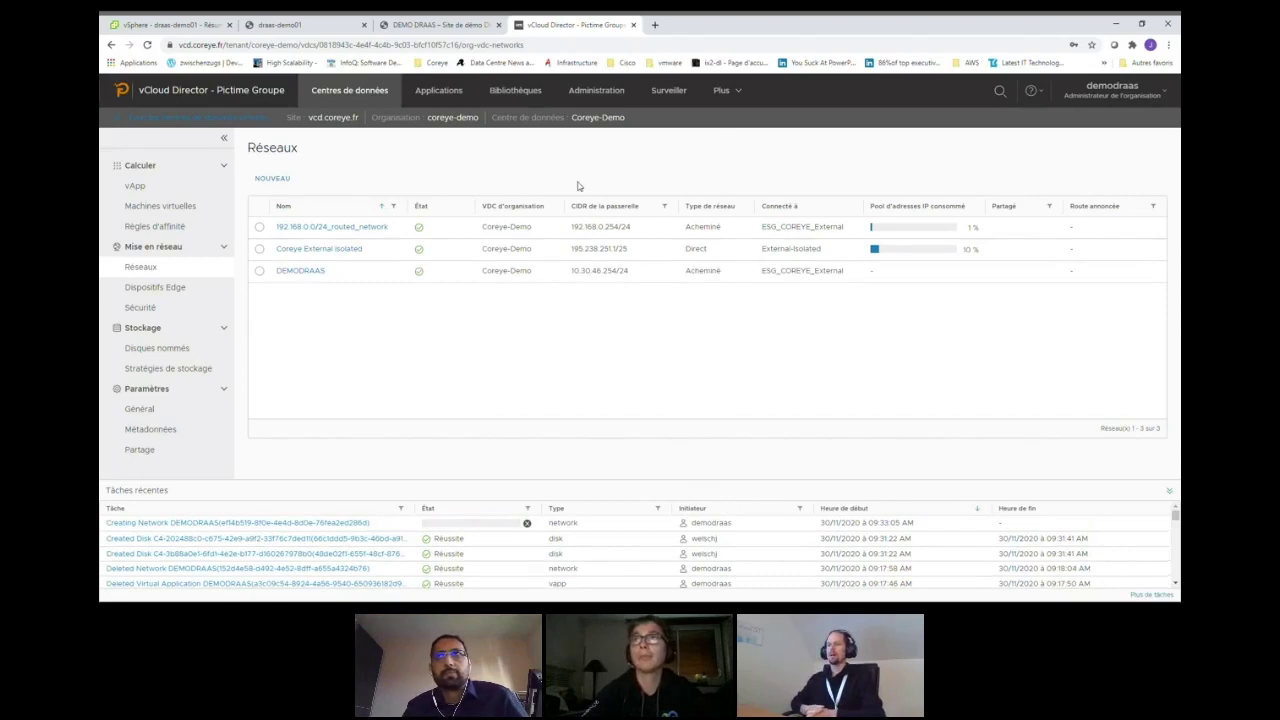
- On the ESG_COREYE_External edge gateway, add a new firewall rule named DEMODRAAS WEB
left_click(163, 289)
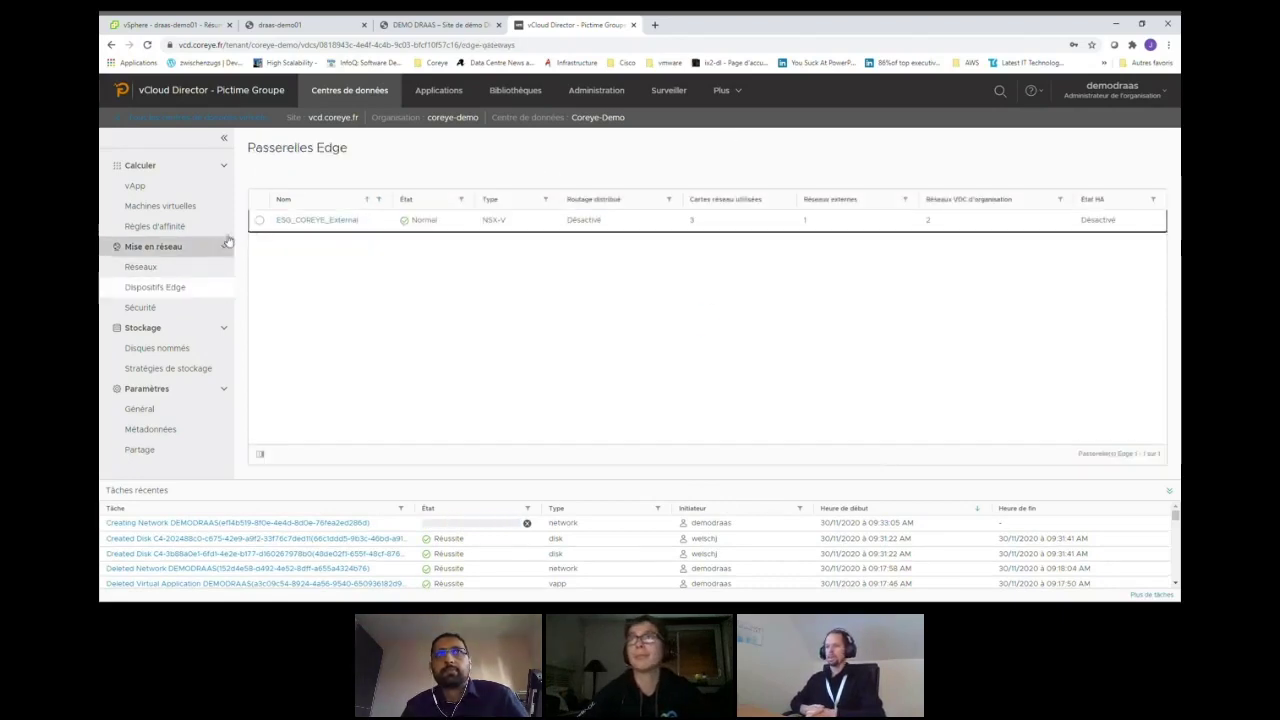
left_click(260, 220)
left_click(278, 178)
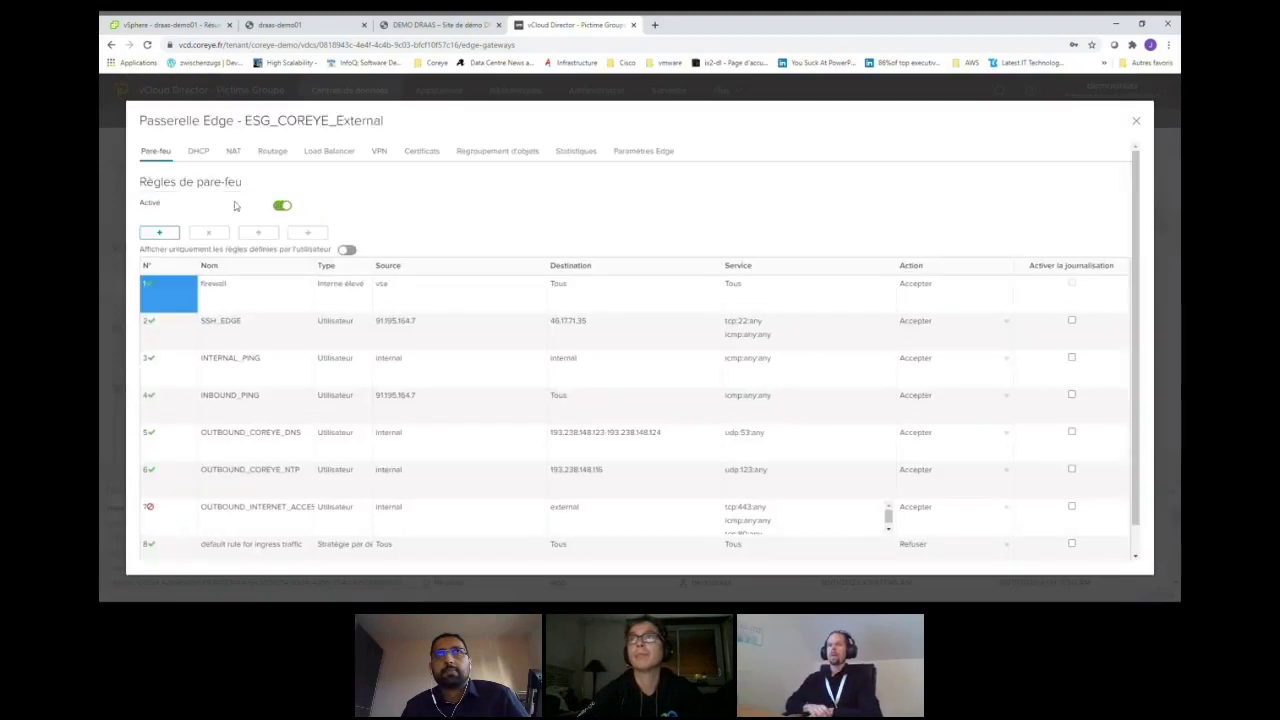
left_click(159, 232)
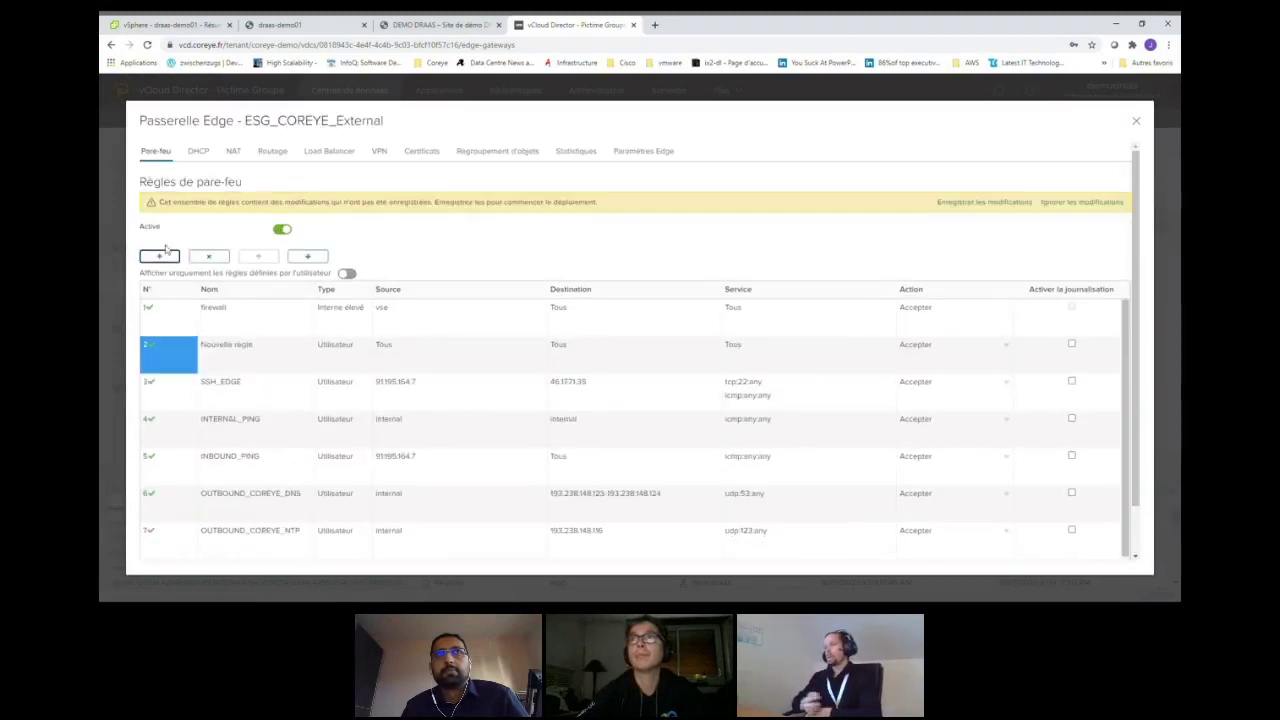
left_click(227, 359)
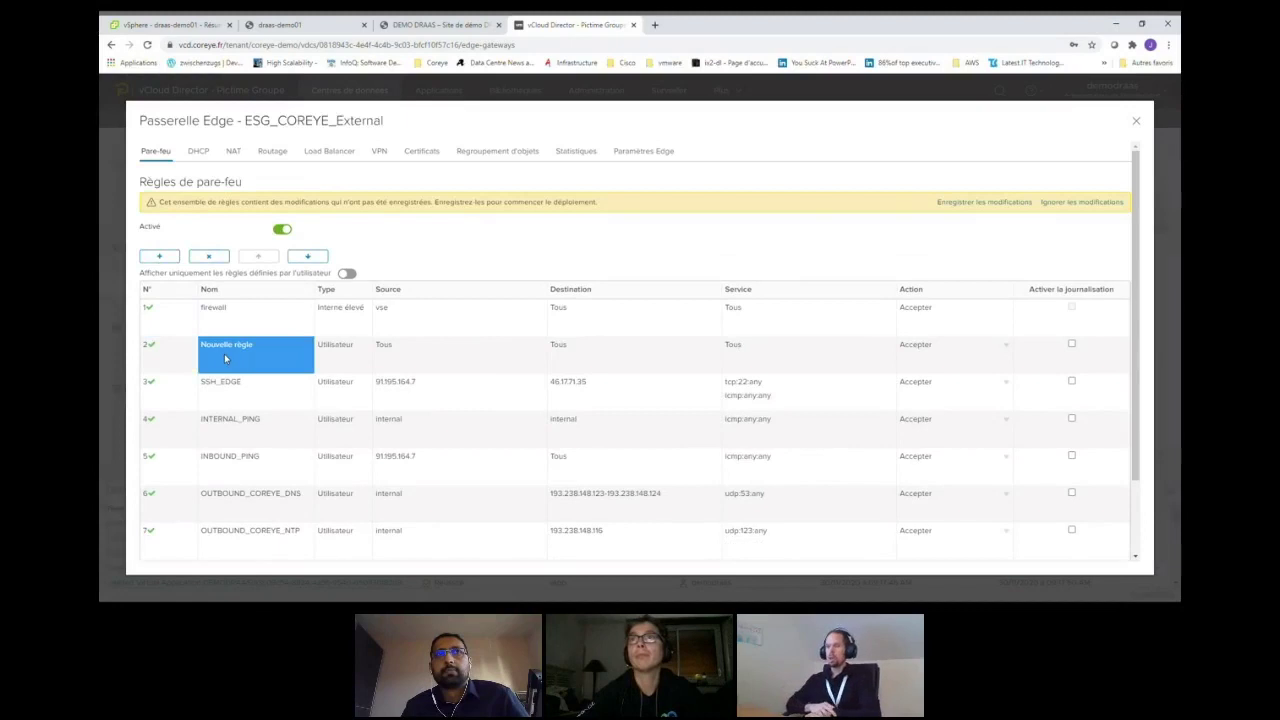
left_click(225, 358)
type("DEMODRAAS WEB")
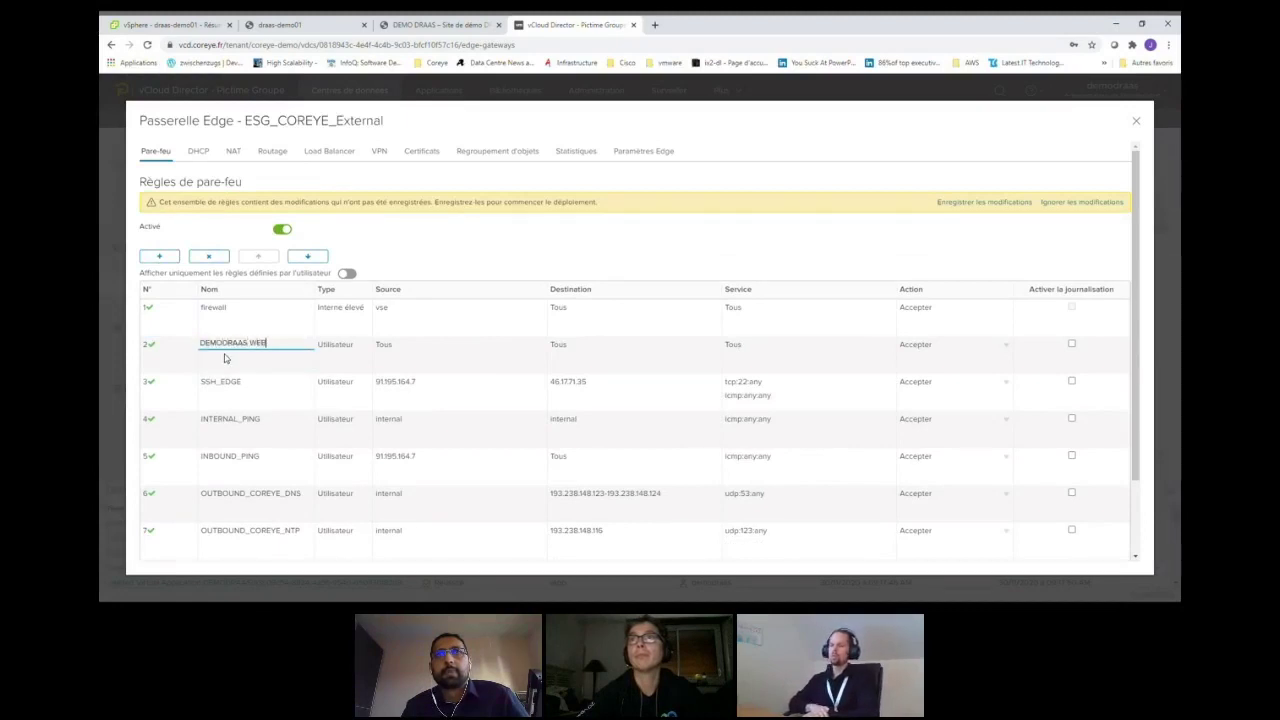
left_click(397, 356)
- Set the rule's source to 91.195.164.7 and its destination to 46.17.71.42
left_click(508, 346)
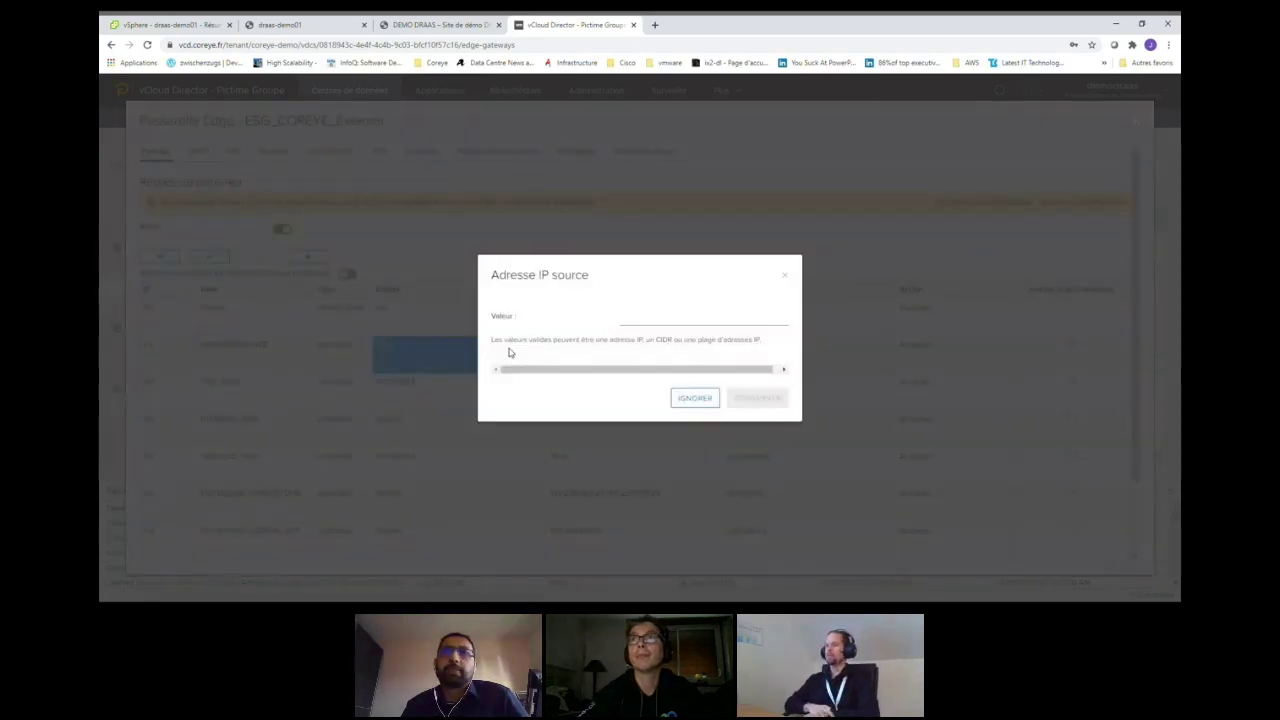
left_click(626, 322)
type("91")
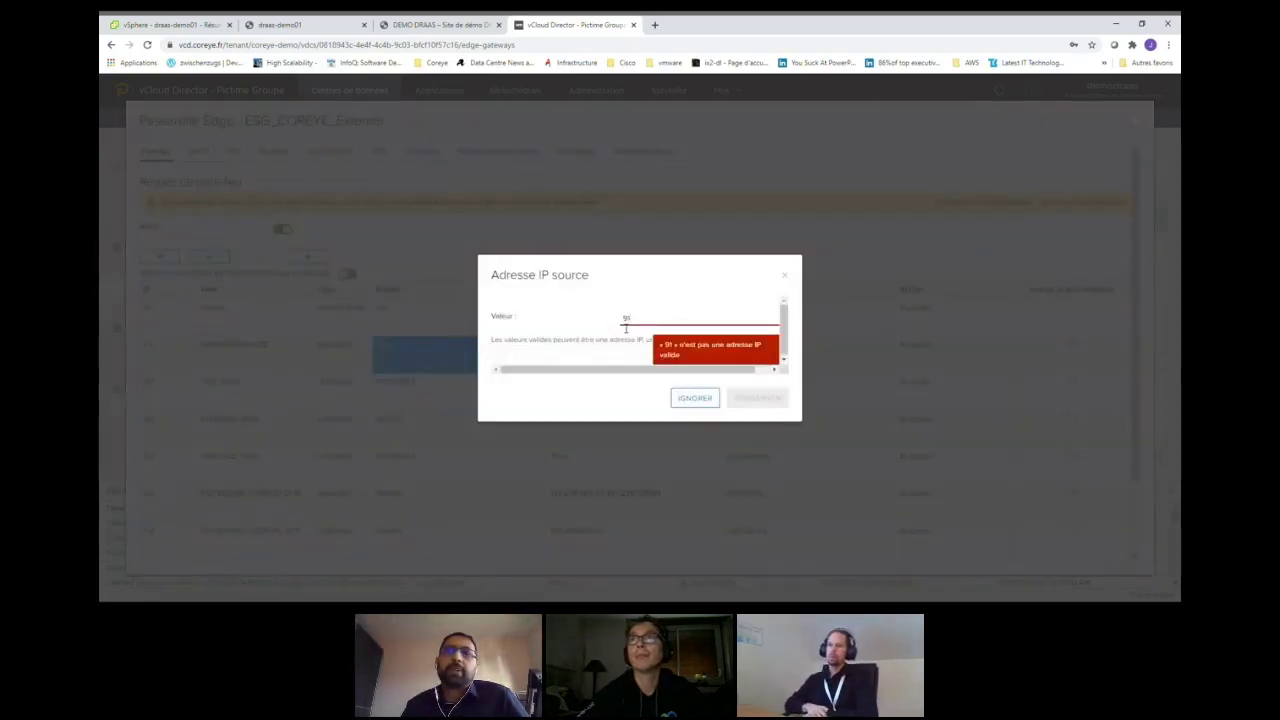
type(".195.164.7")
left_click(755, 398)
left_click(578, 354)
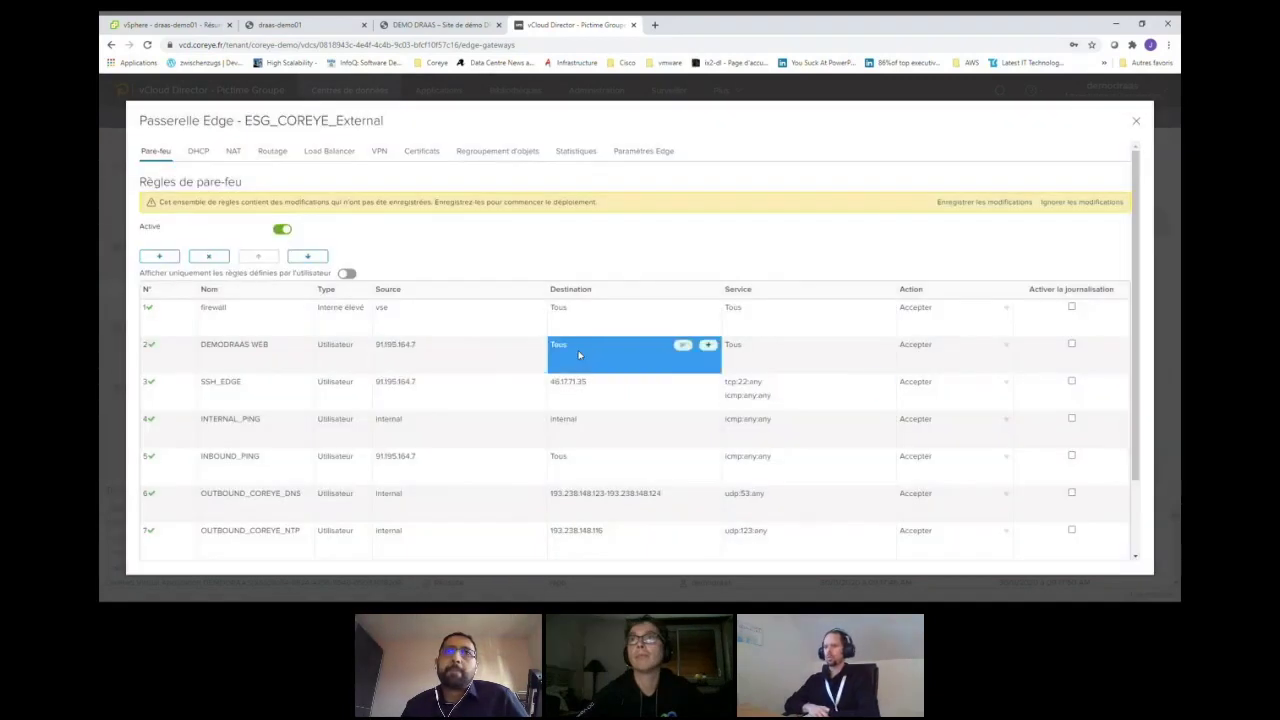
left_click(688, 346)
left_click(623, 319)
type("46")
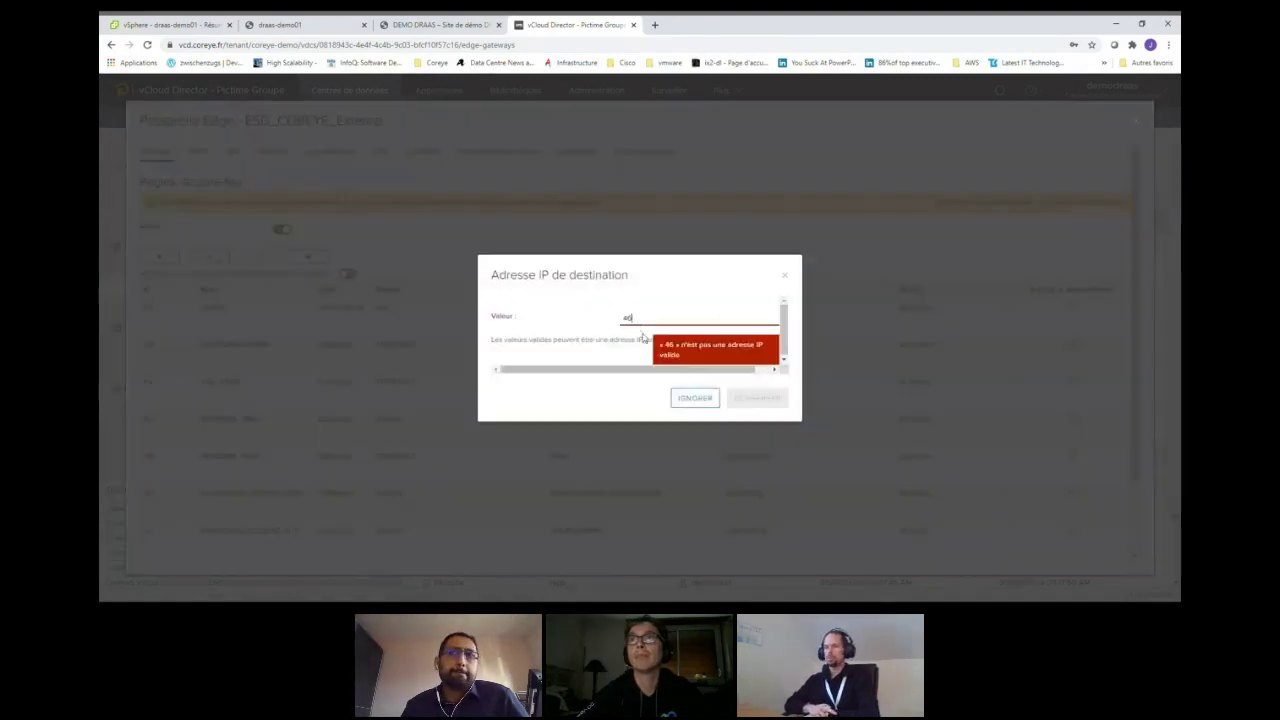
type(".17")
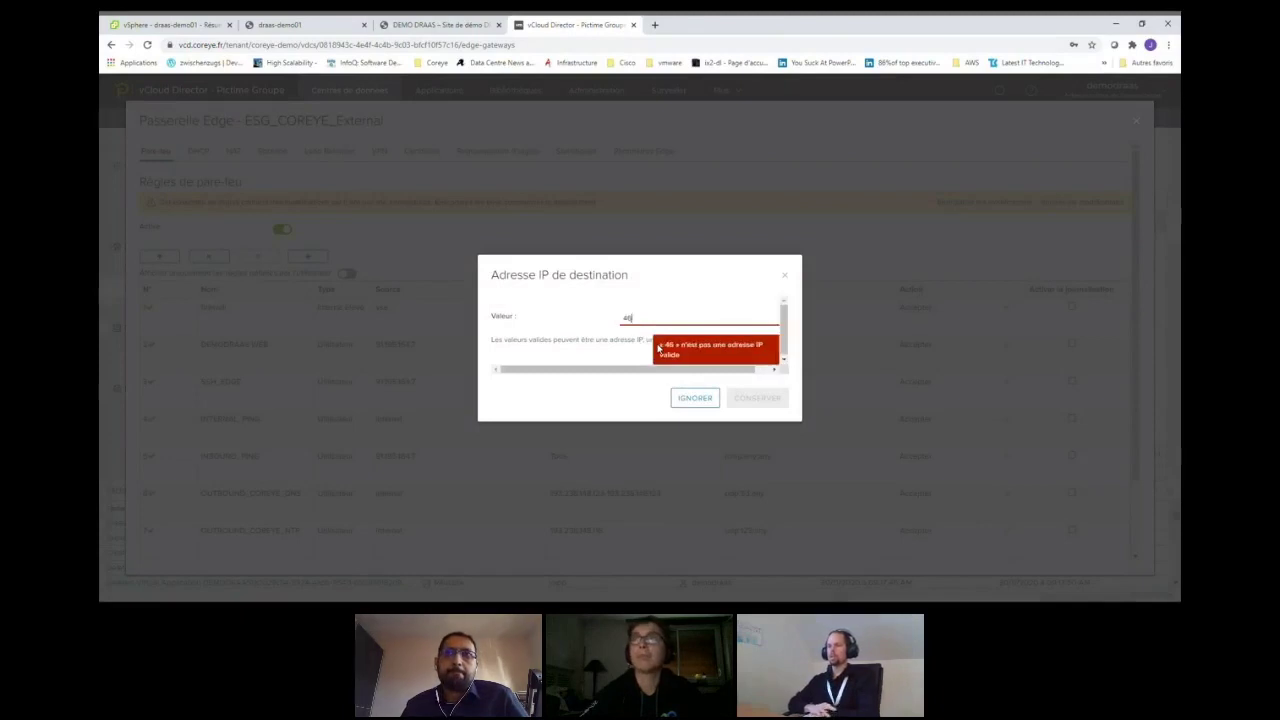
type(".7.42")
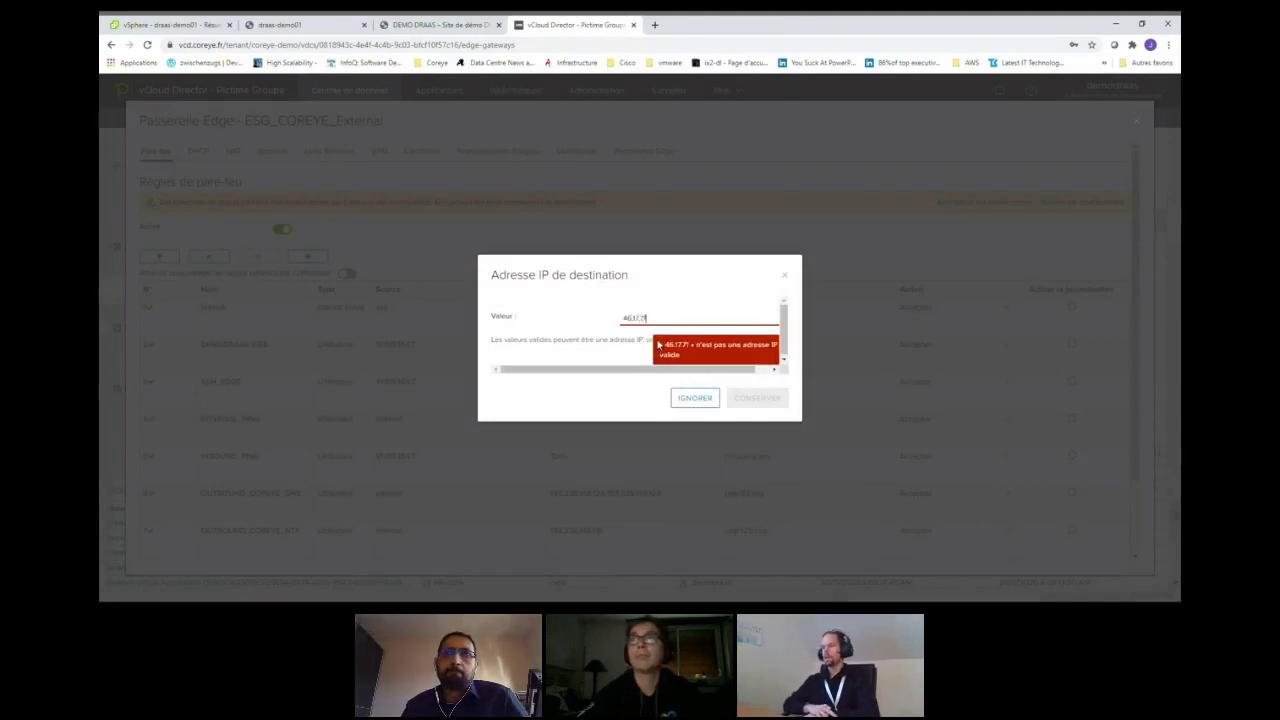
left_click(747, 397)
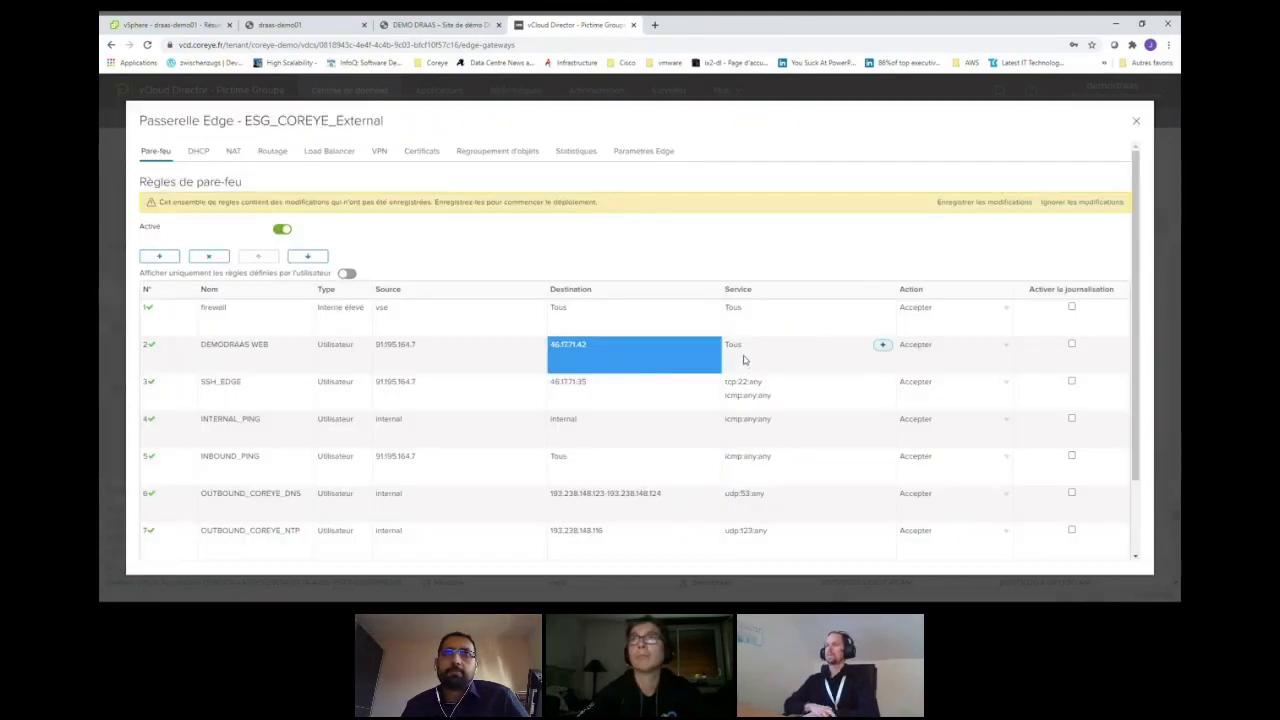
- Give the rule a TCP port 80 service and save the firewall changes
left_click(882, 344)
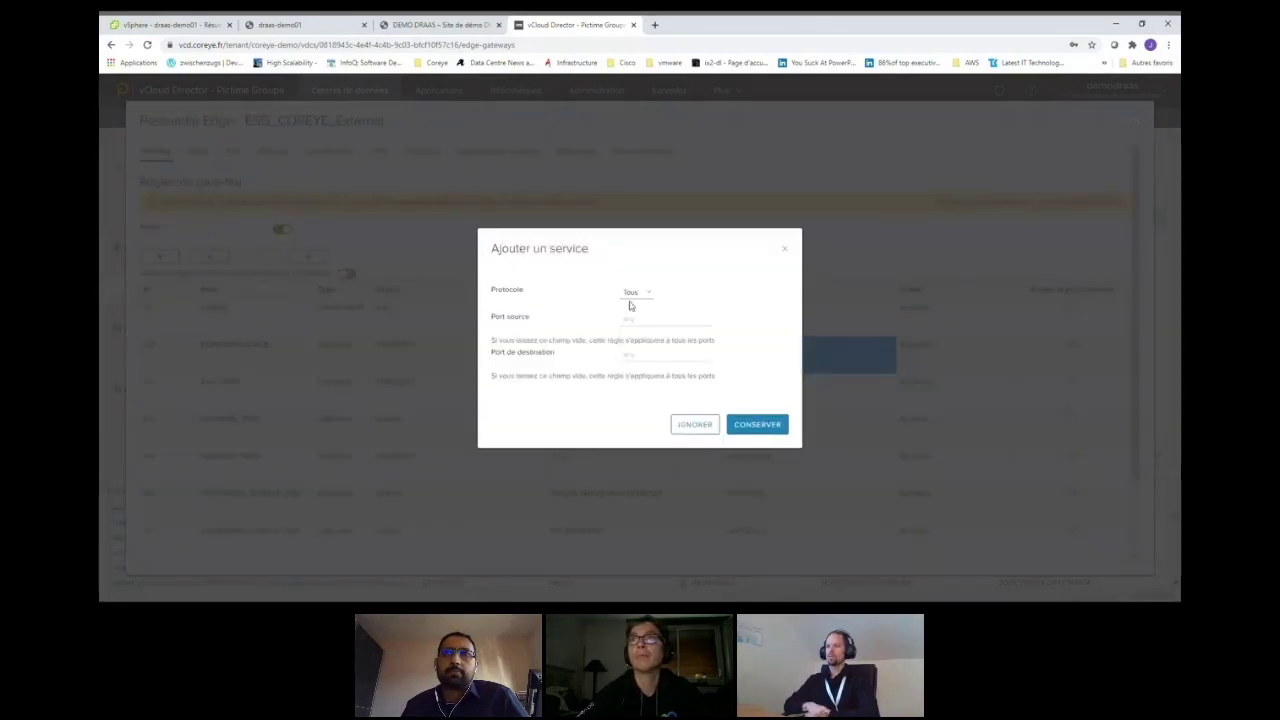
left_click(630, 300)
left_click(631, 318)
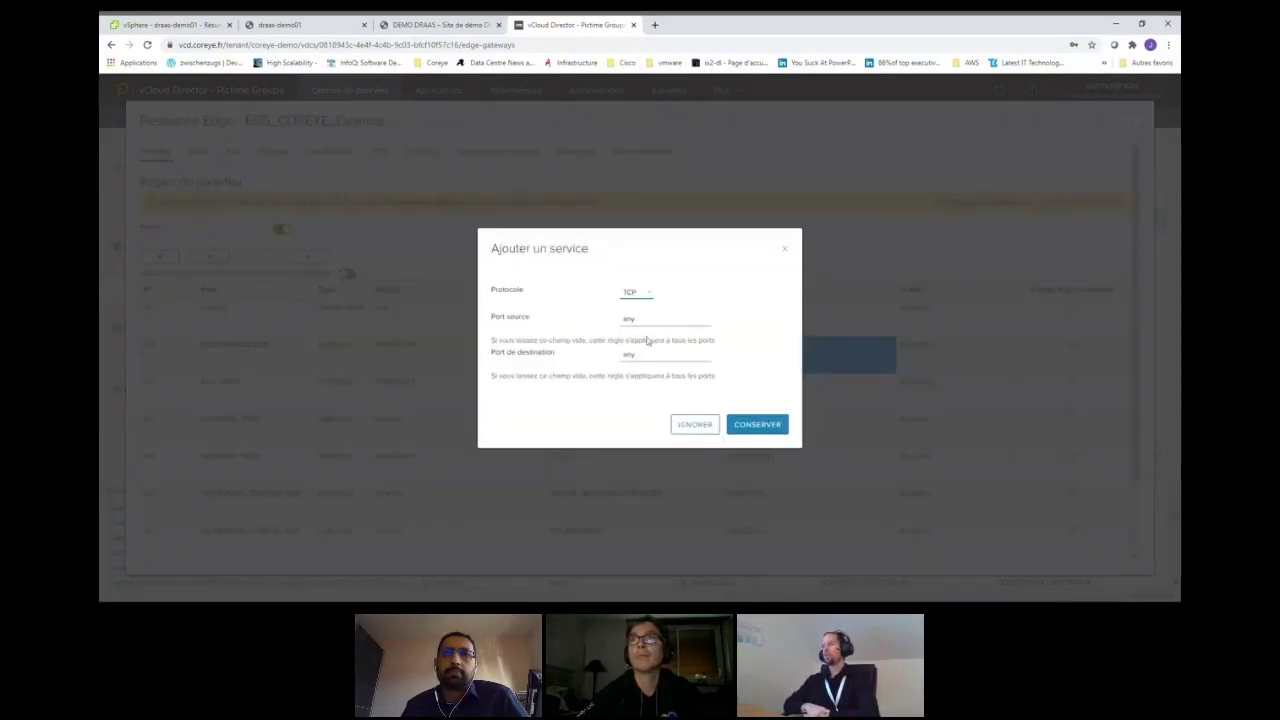
left_click(592, 356)
type("80")
left_click(757, 424)
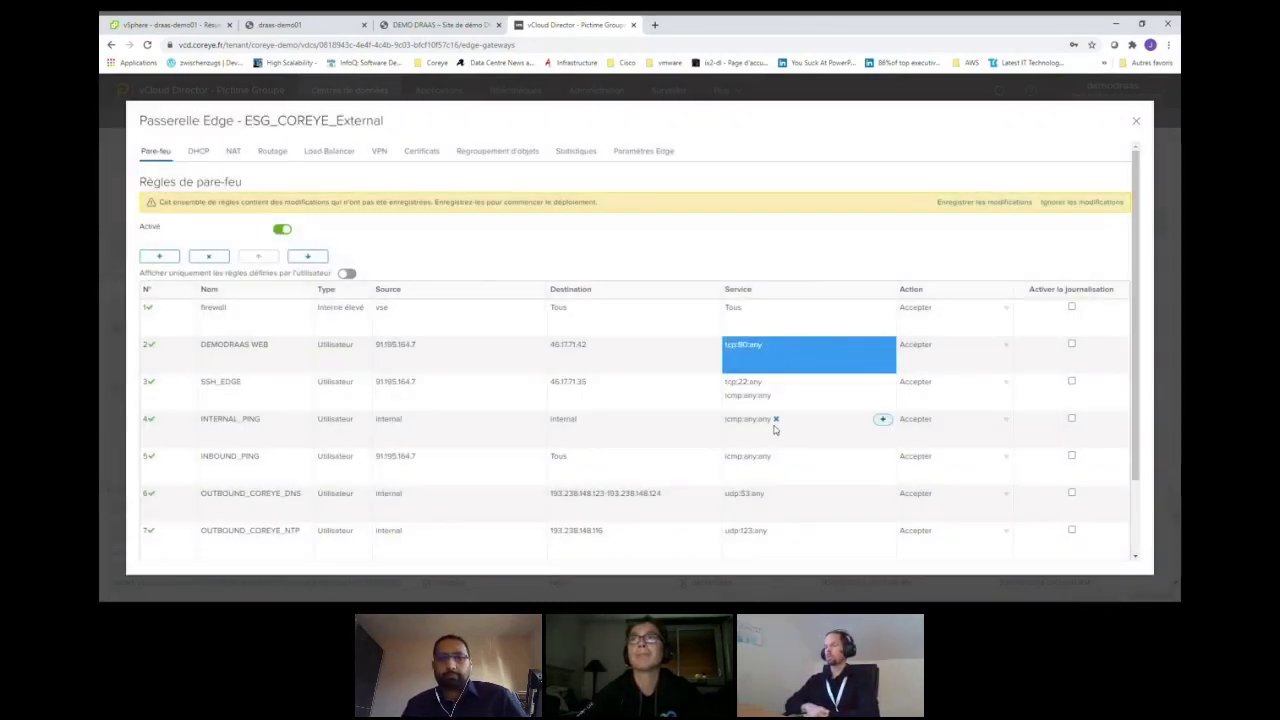
left_click(1010, 203)
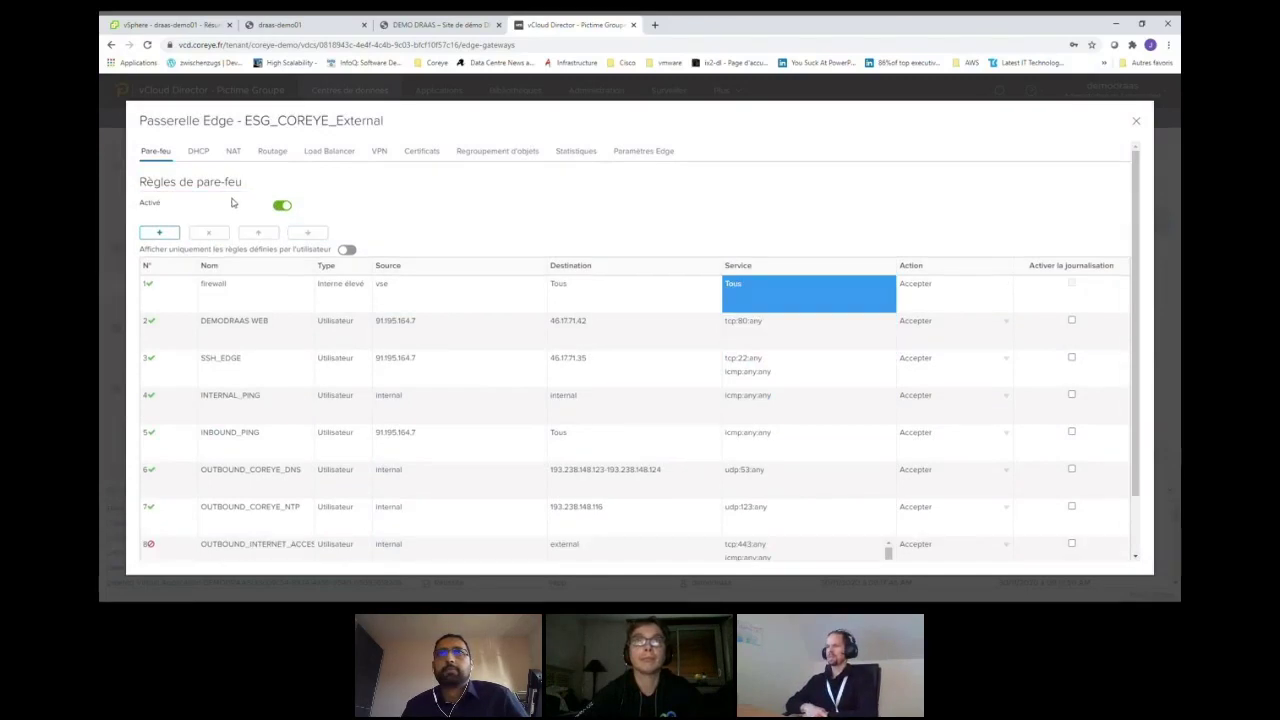
- Add a DNAT rule translating 46.17.71.42 TCP port 80 to 10.30.46.103 port 80 and save the changes
left_click(237, 154)
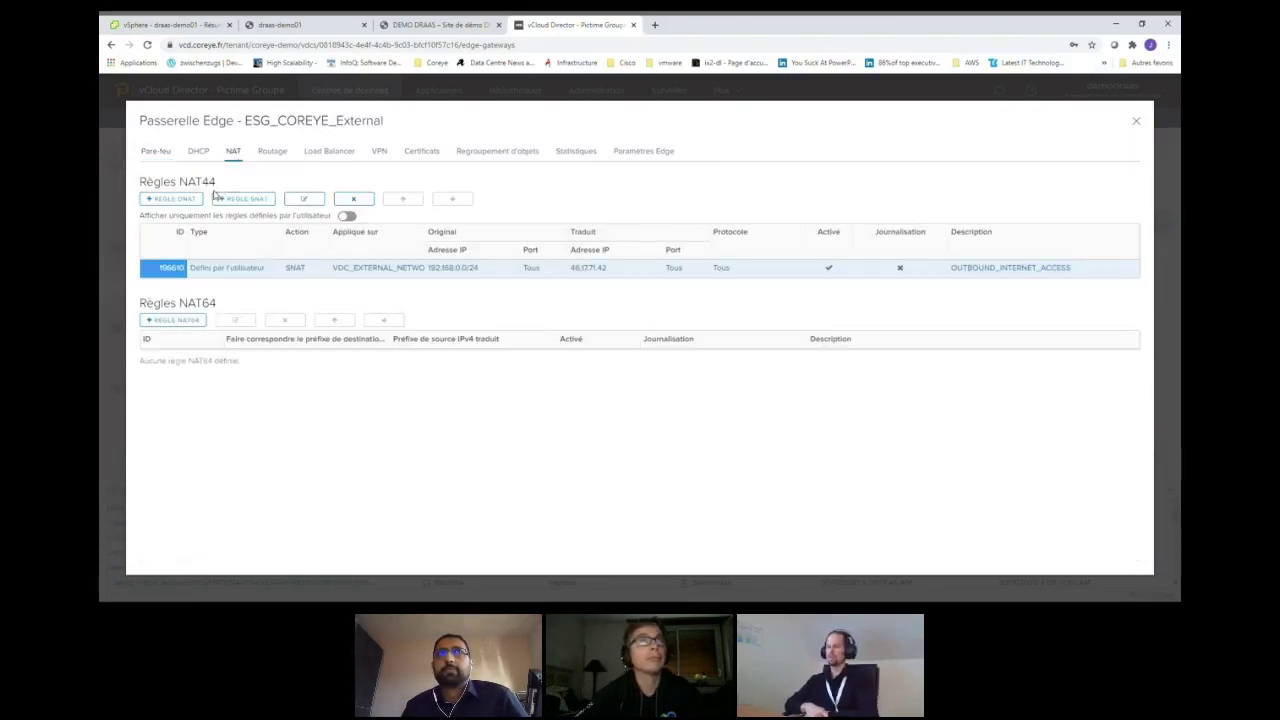
left_click(181, 200)
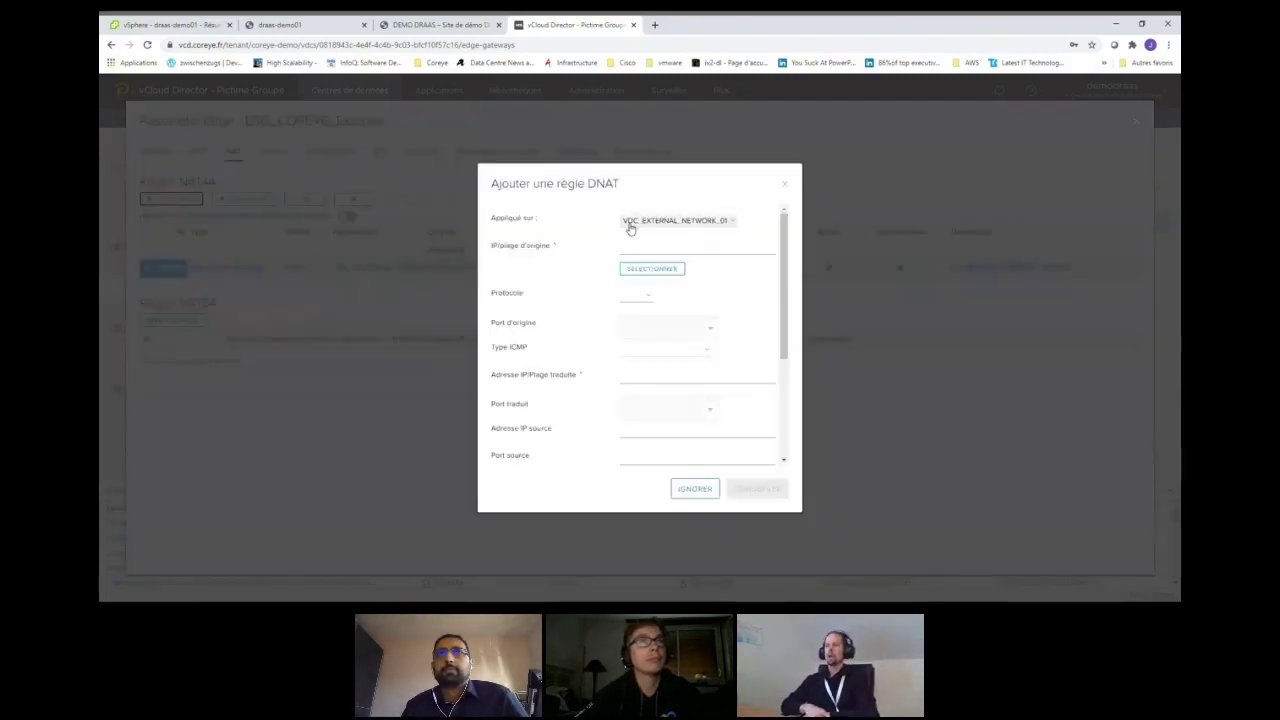
left_click(641, 250)
type("46.17.71.42")
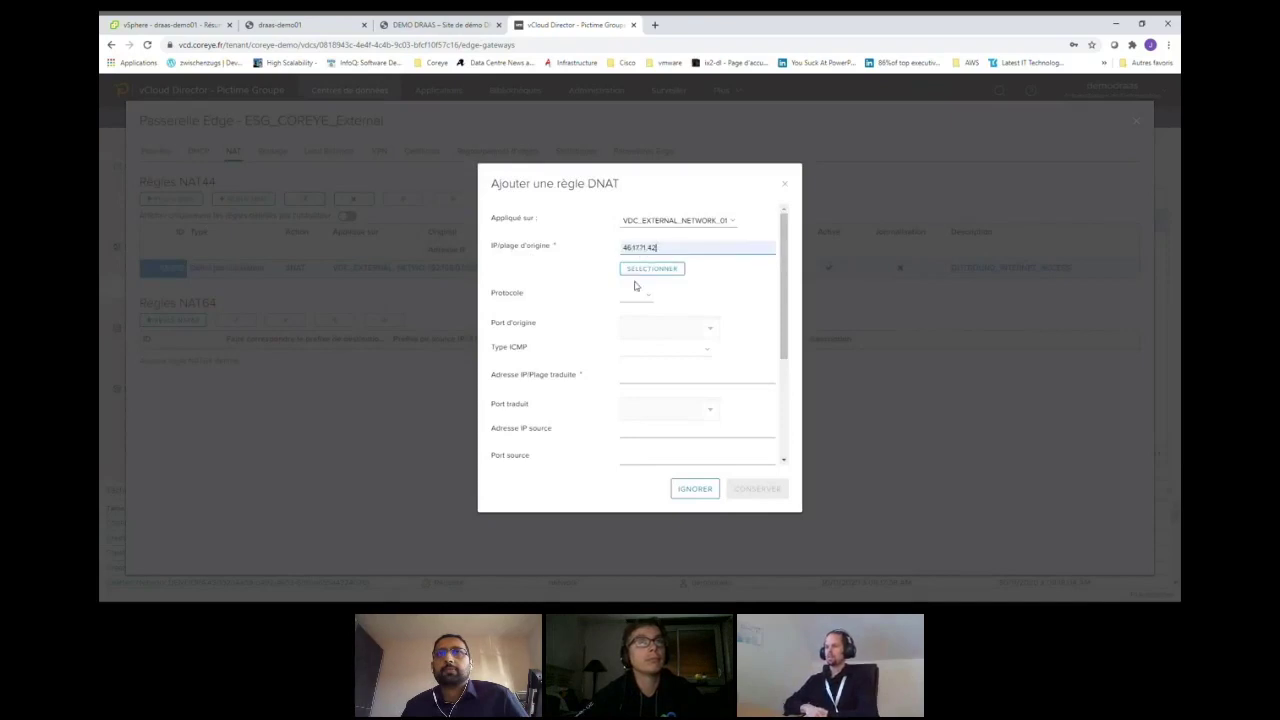
left_click(637, 326)
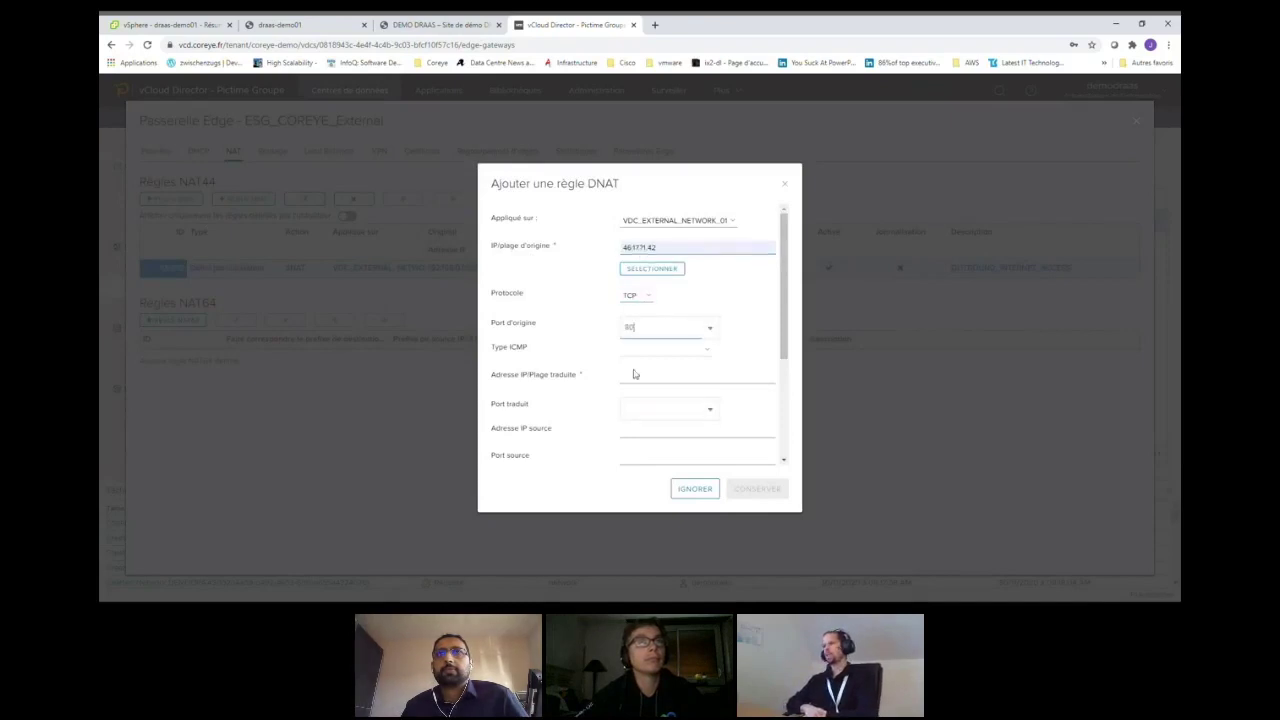
type("80")
left_click(633, 374)
type("10.30.46.103")
left_click(642, 413)
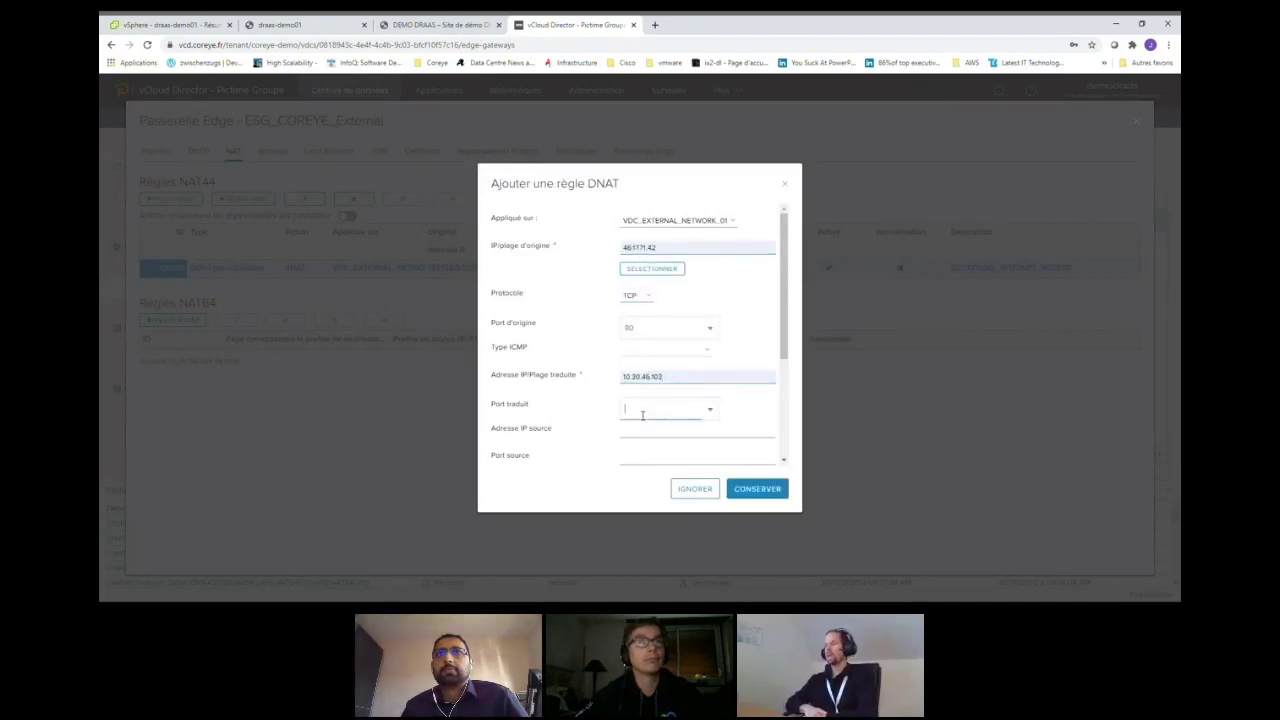
type("80")
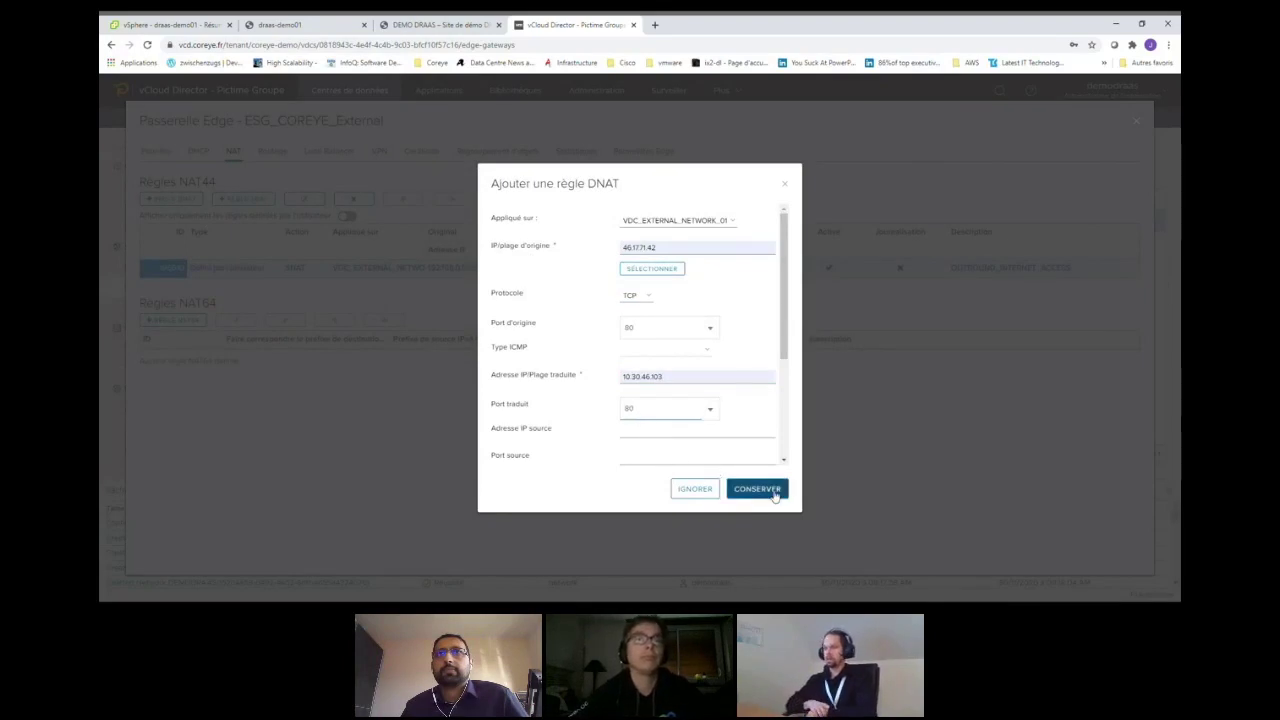
left_click(775, 492)
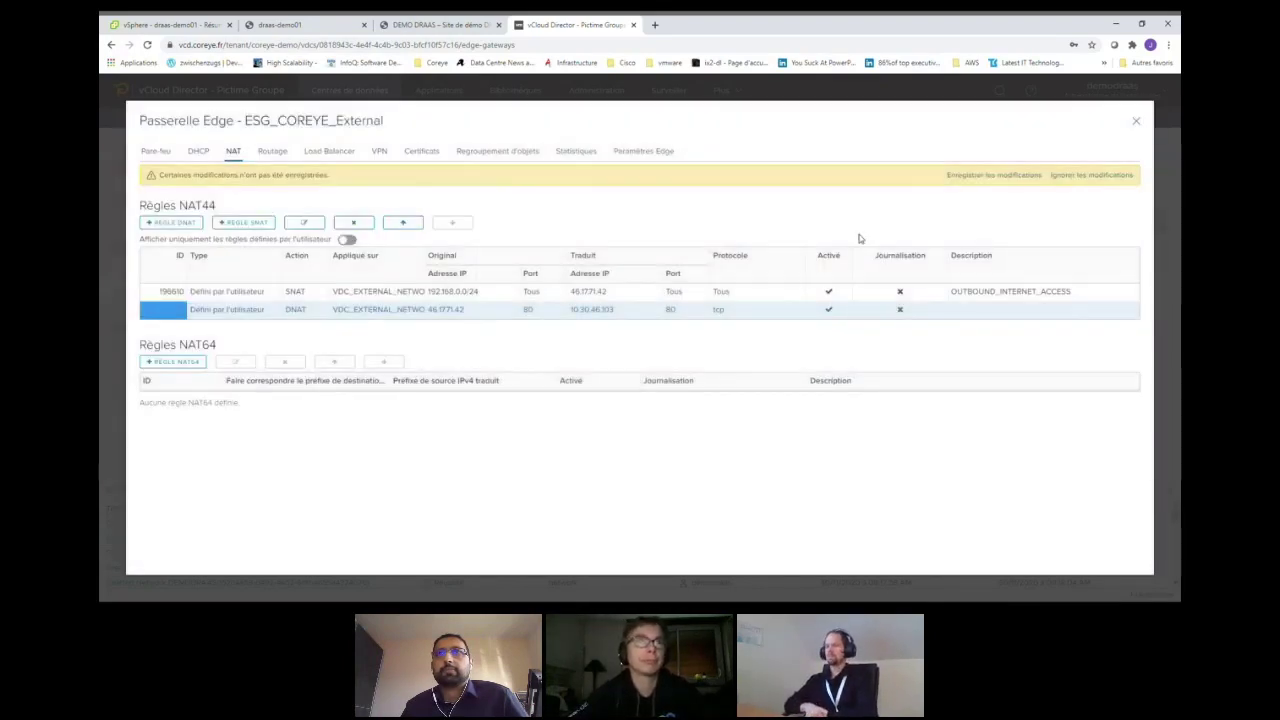
left_click(969, 176)
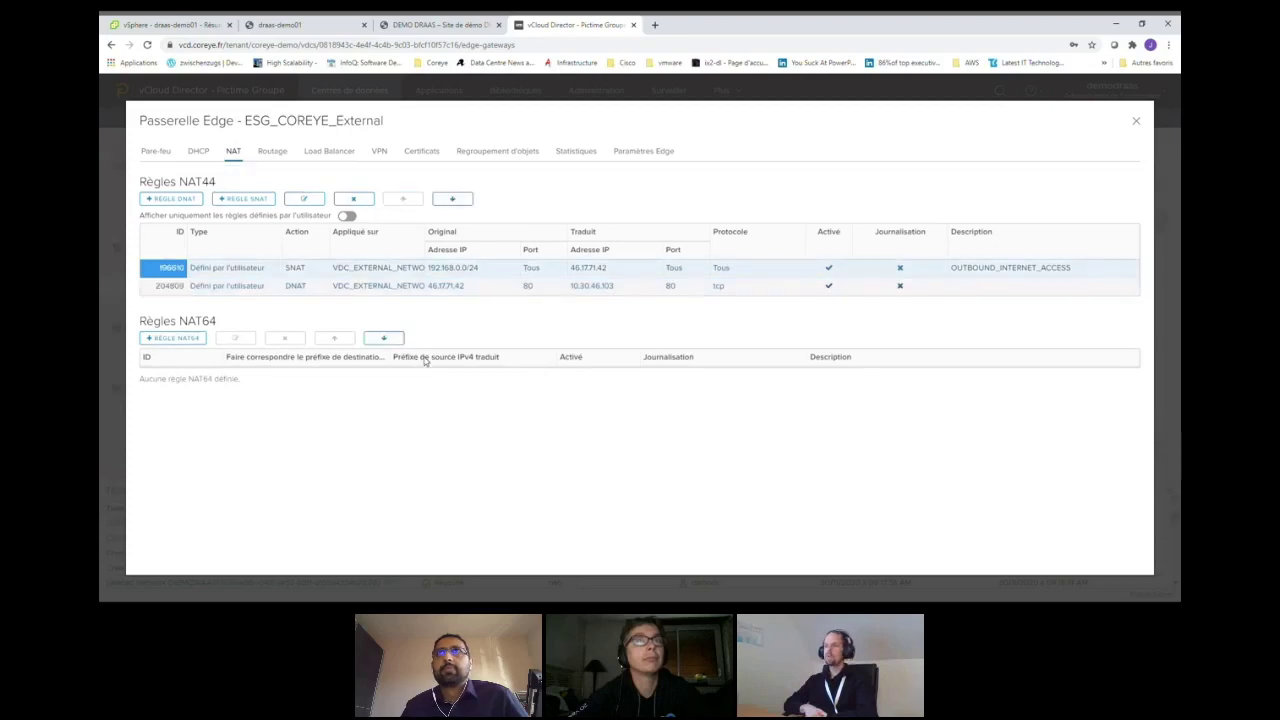
- Close the edge gateway settings and list vCloud Availability's incoming replications from on-prem
left_click(1136, 121)
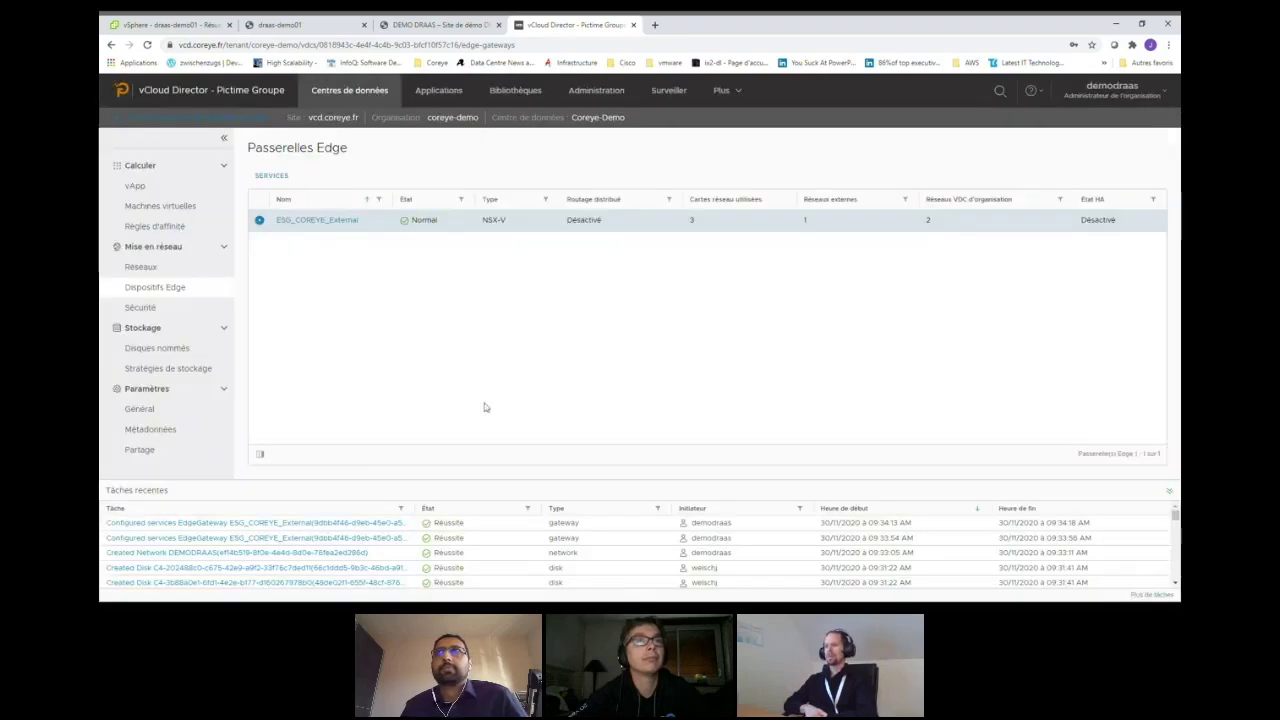
left_click(724, 90)
left_click(750, 127)
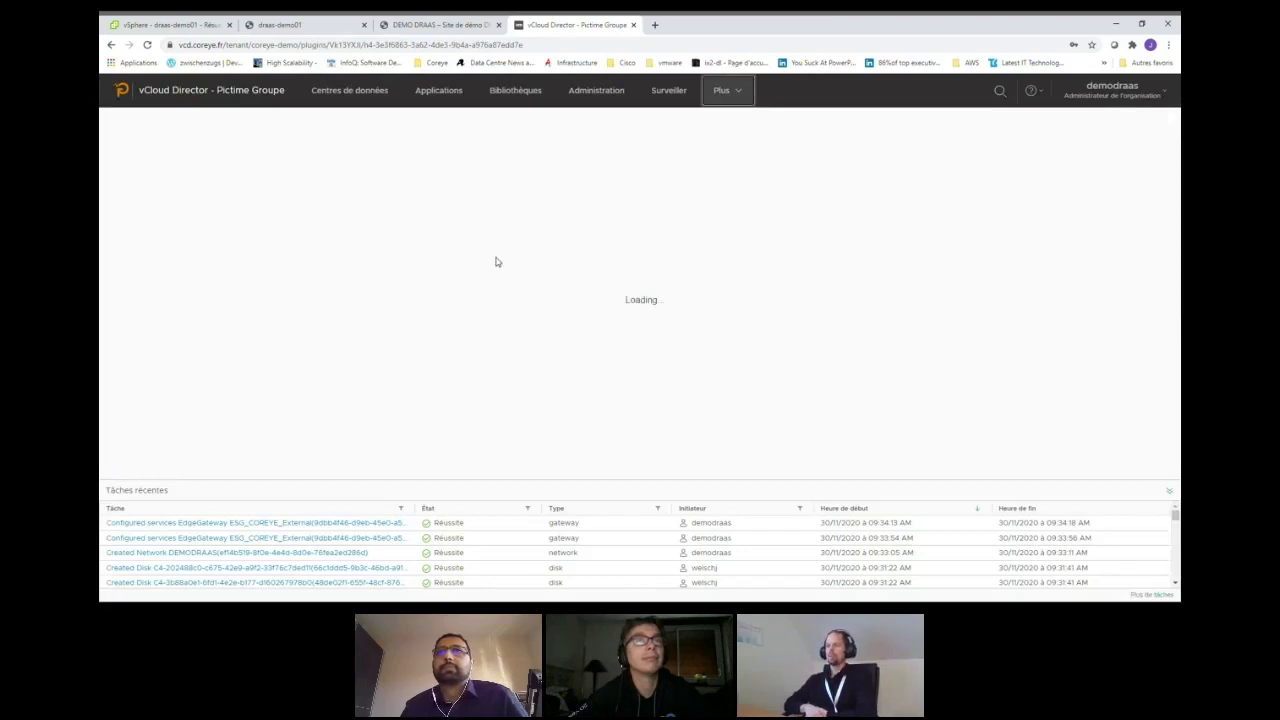
left_click(201, 203)
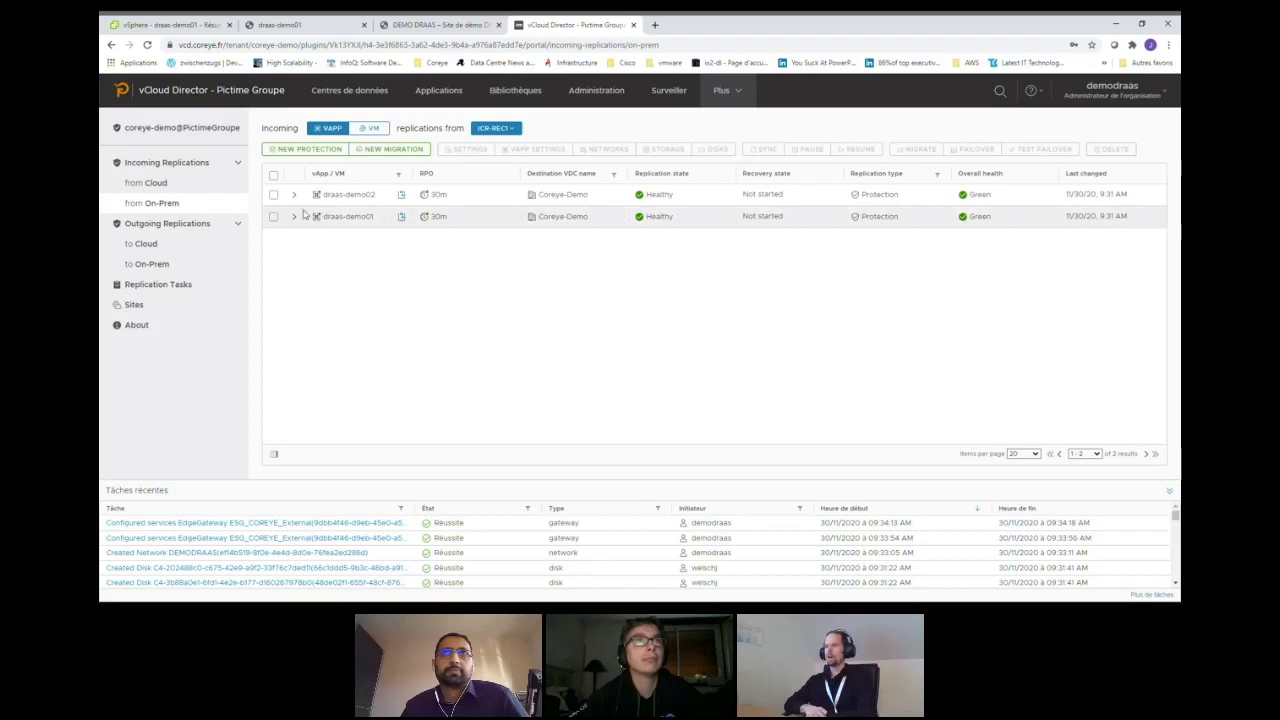
left_click(142, 27)
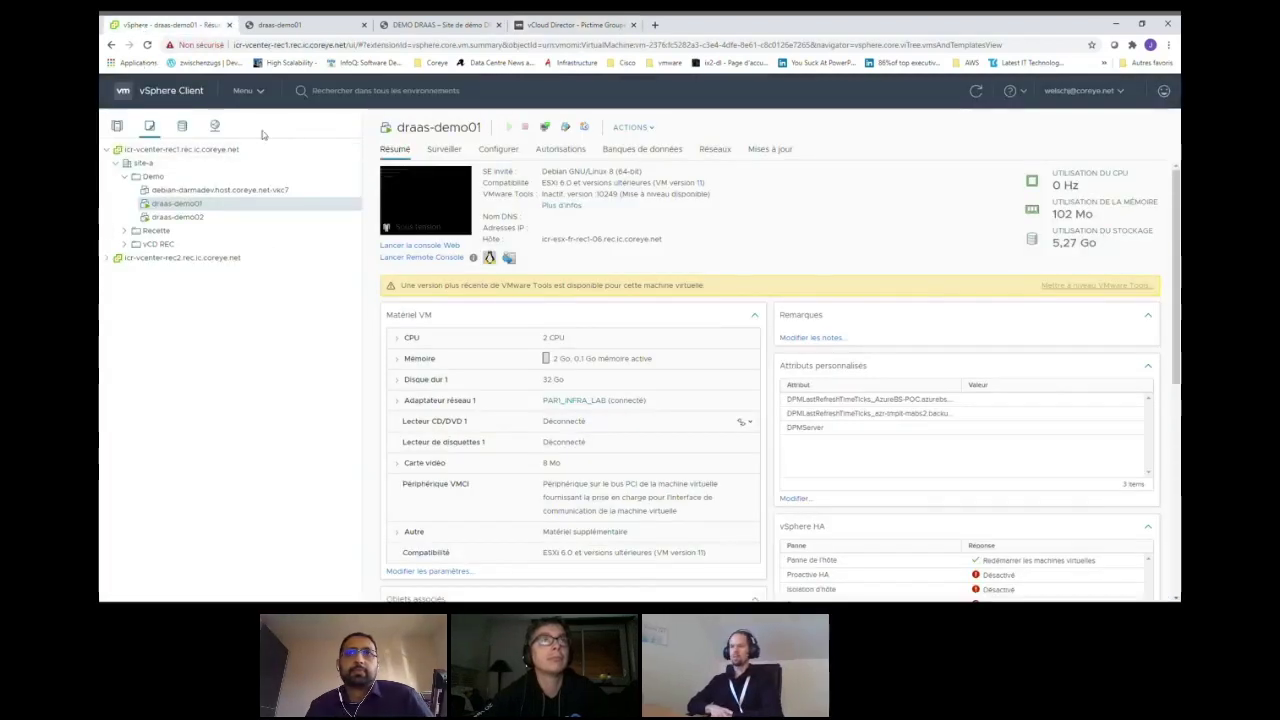
- Check vSphere's vCloud Availability outgoing replications for draas-demo01 and draas-demo02, then go back to vCloud Director
right_click(236, 152)
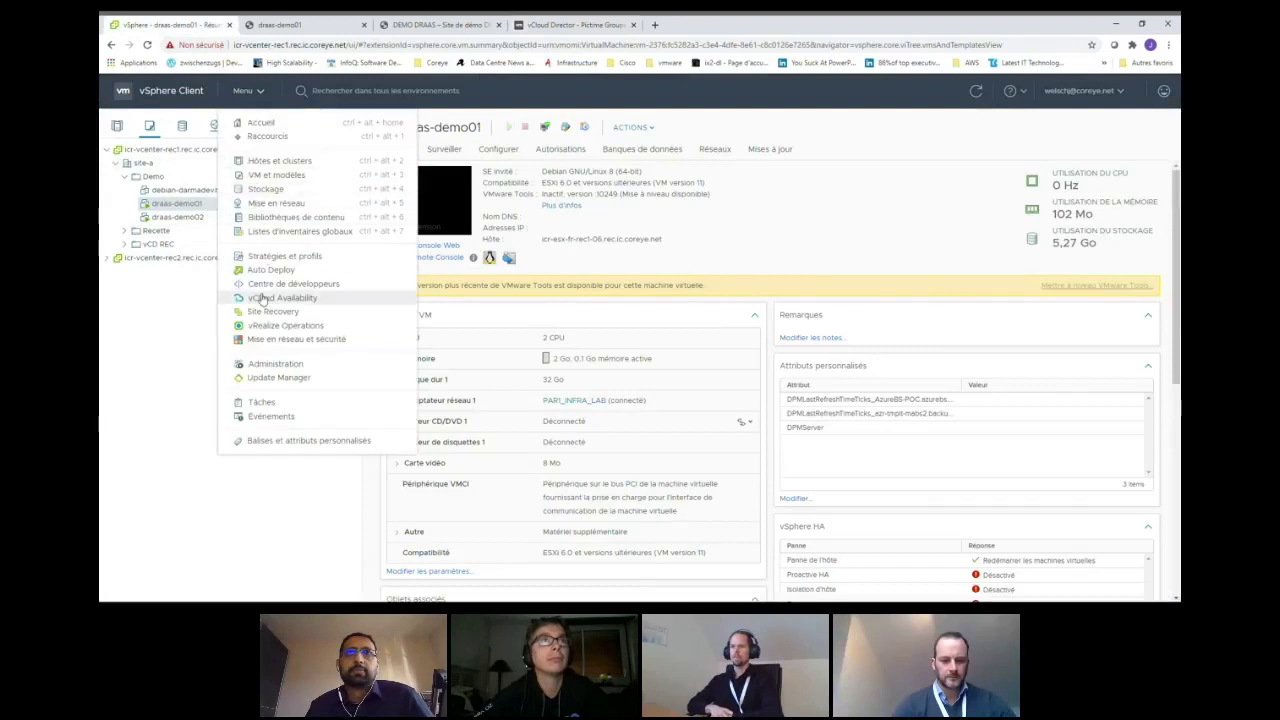
left_click(258, 299)
left_click(553, 150)
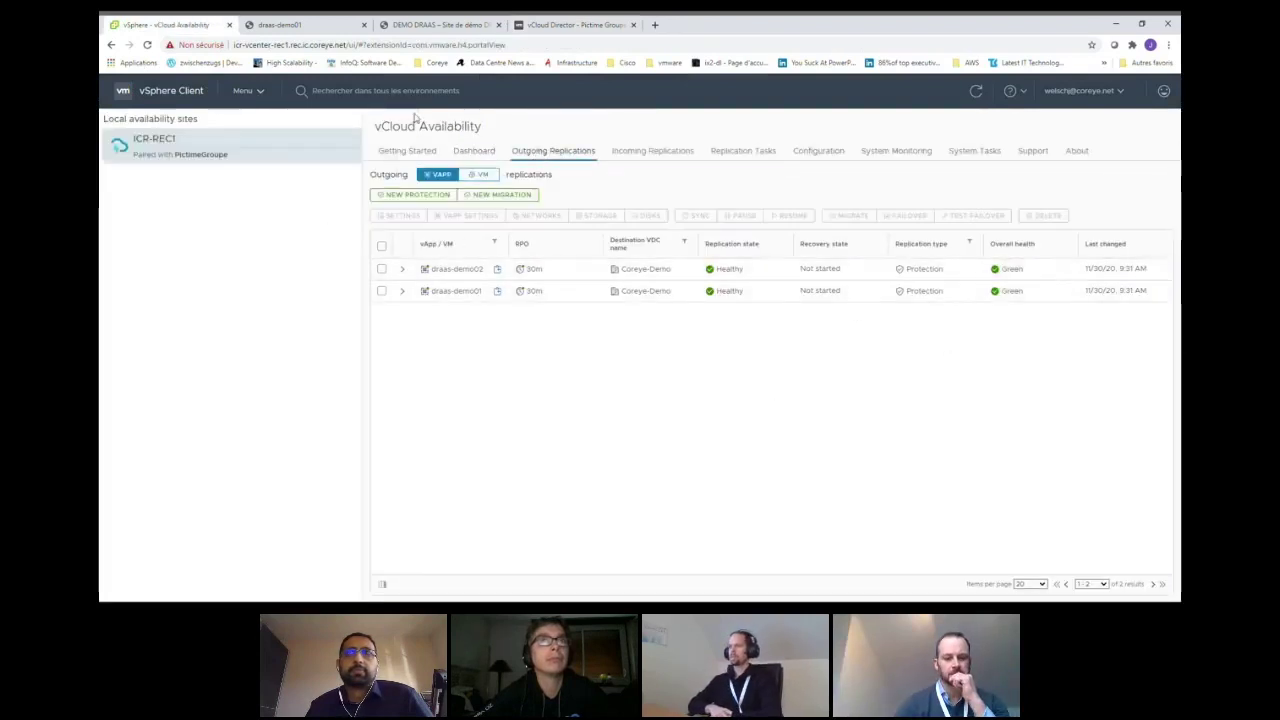
left_click(562, 27)
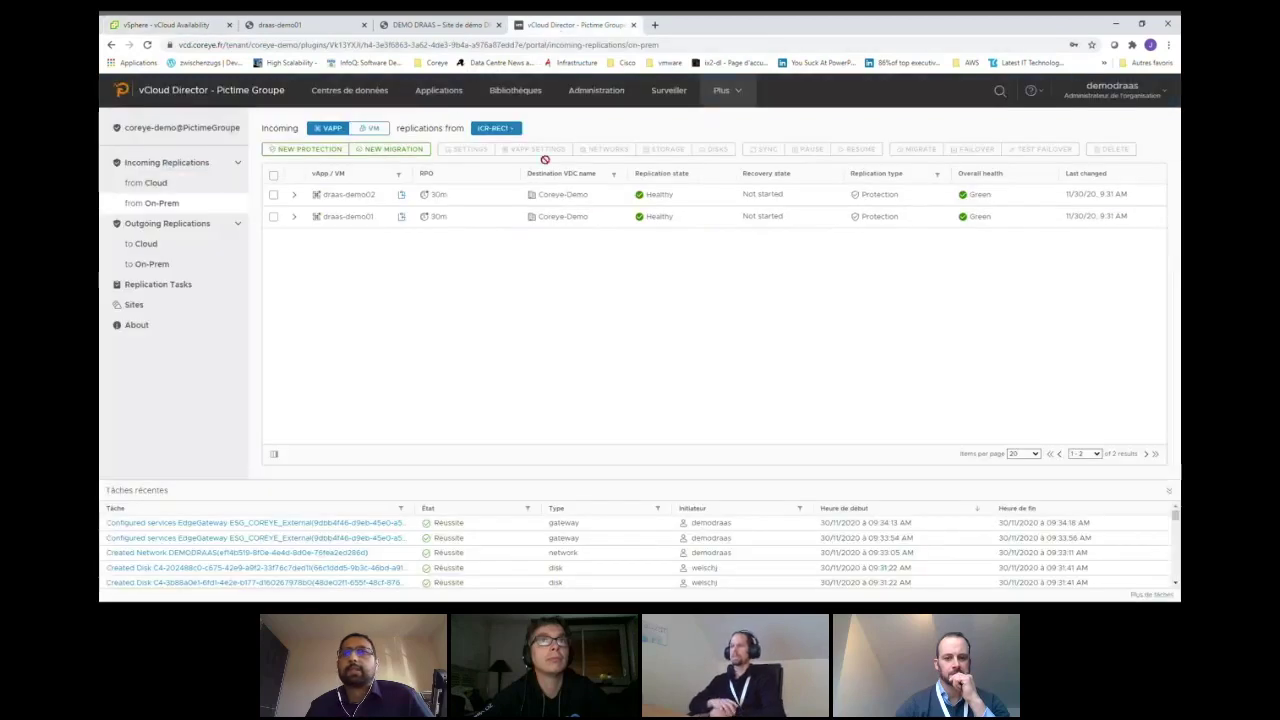
- Tick the header checkbox to select both draas-demo01 and draas-demo02
left_click(273, 175)
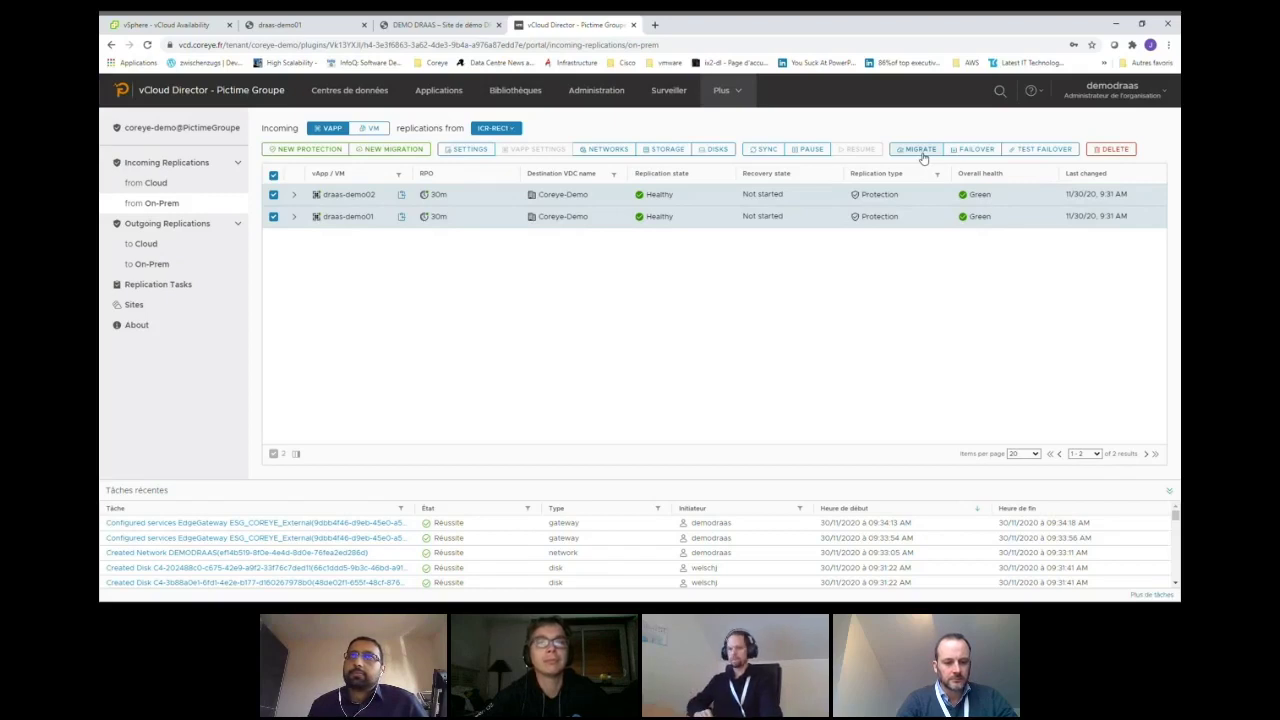
- Preview the migration dialog's power-off warning and network settings option, then cancel it
left_click(922, 157)
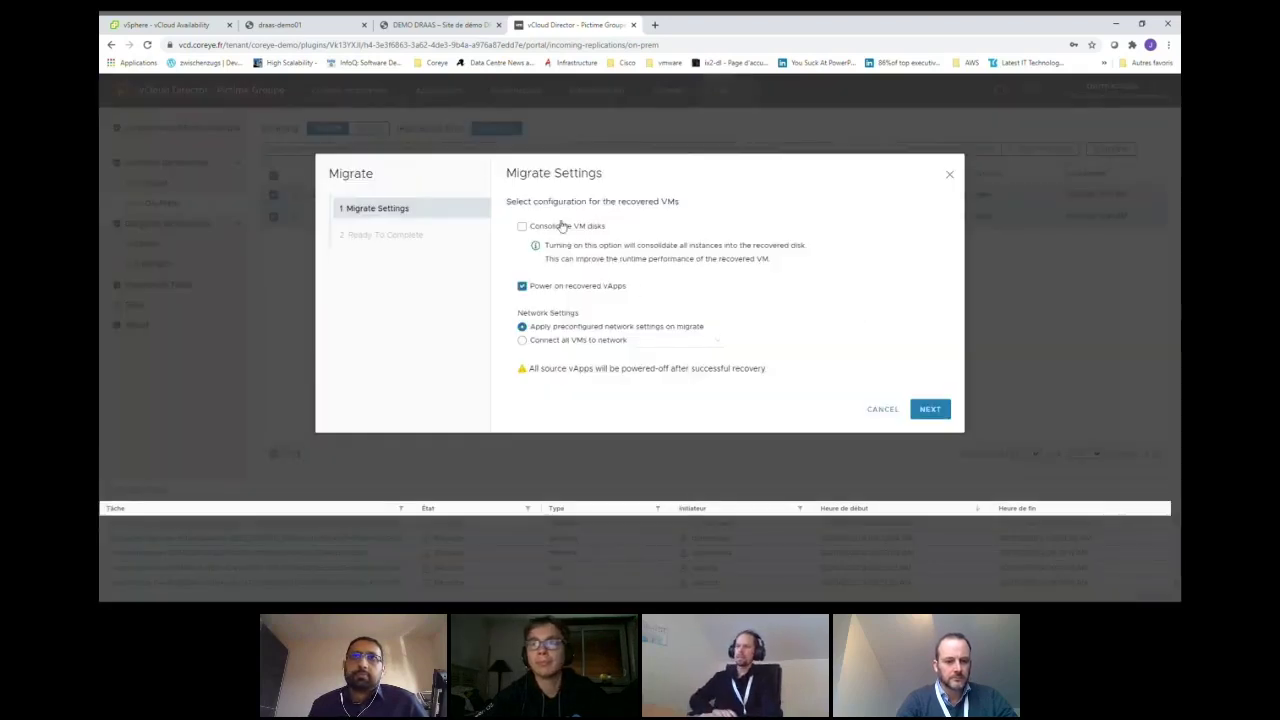
left_click_drag(525, 371, 774, 371)
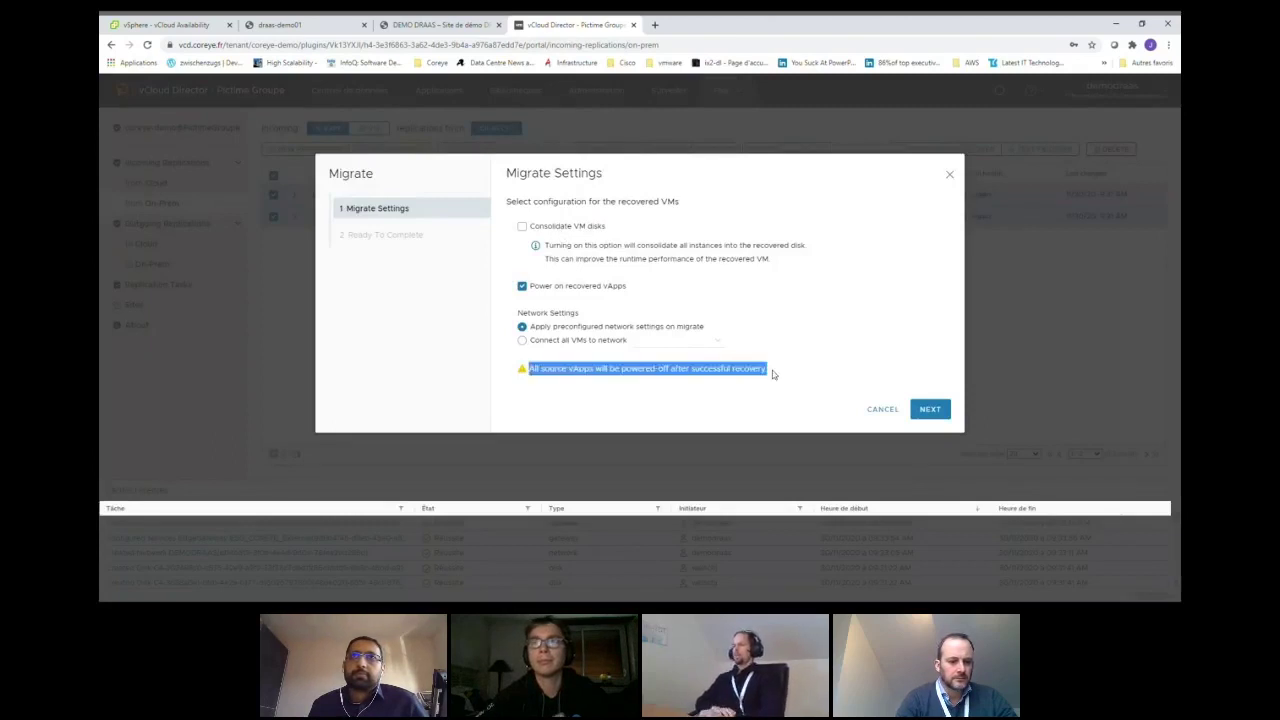
left_click(760, 400)
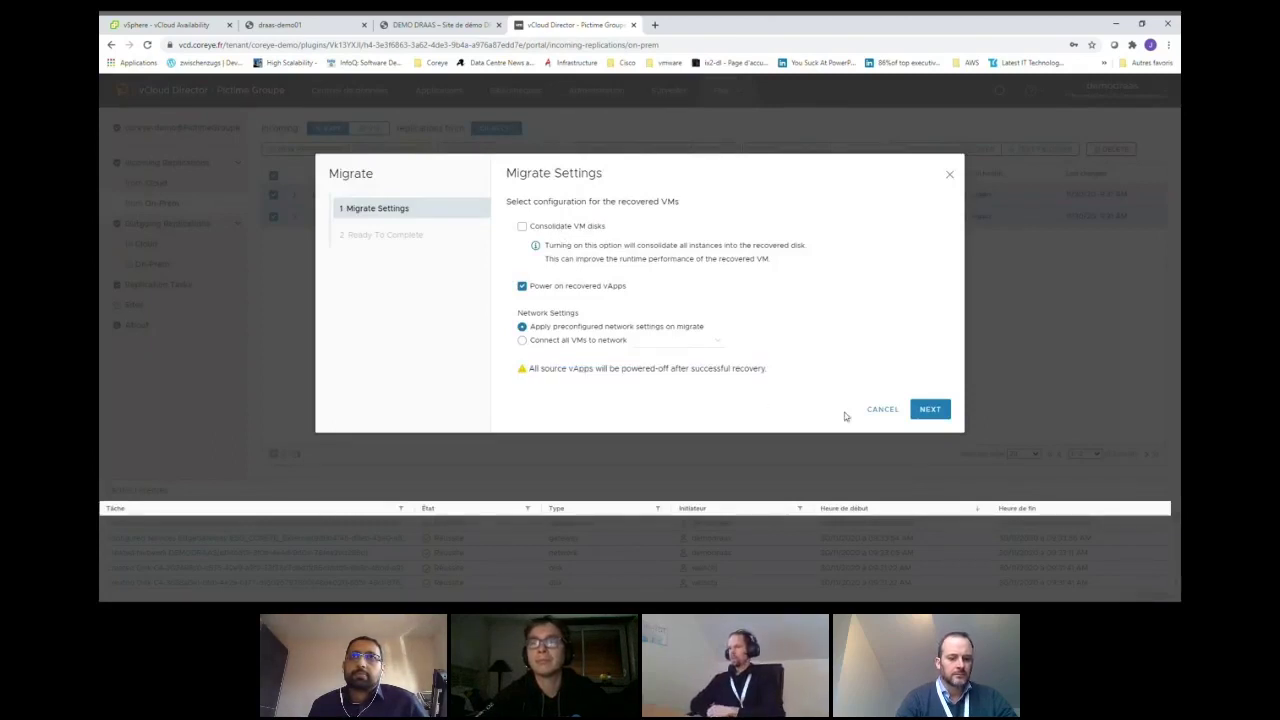
left_click_drag(531, 328, 672, 330)
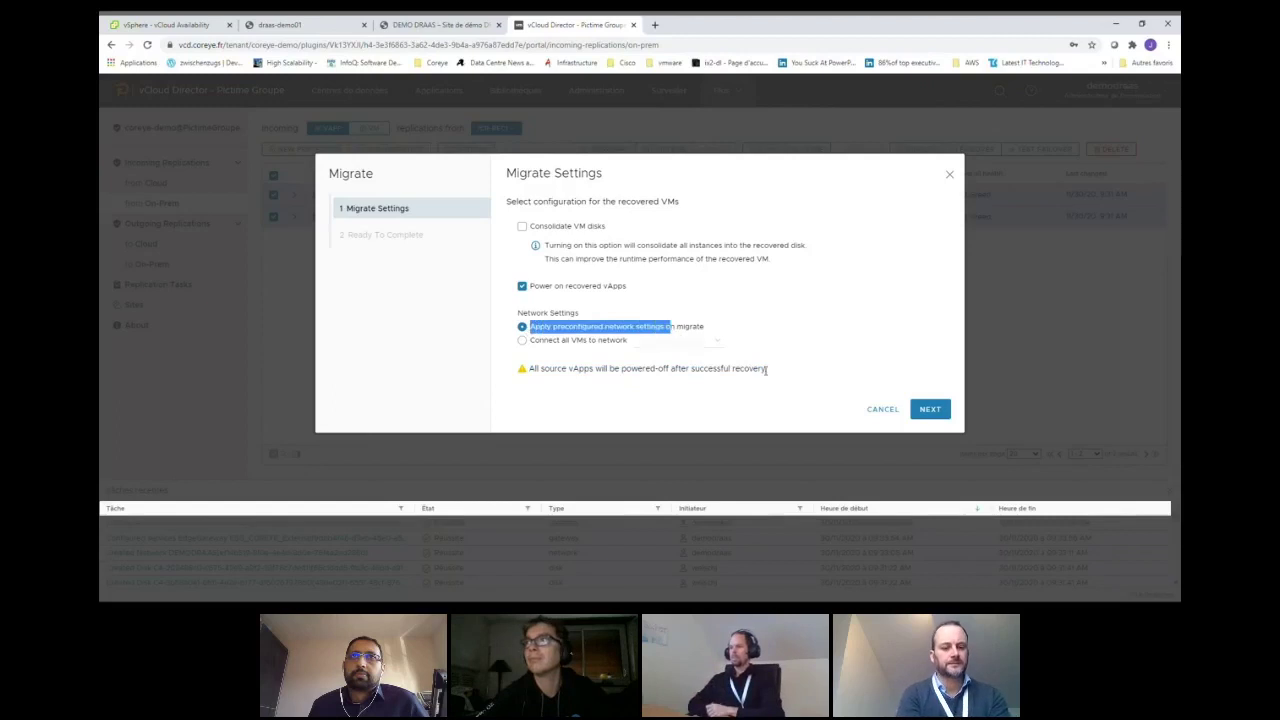
left_click(882, 410)
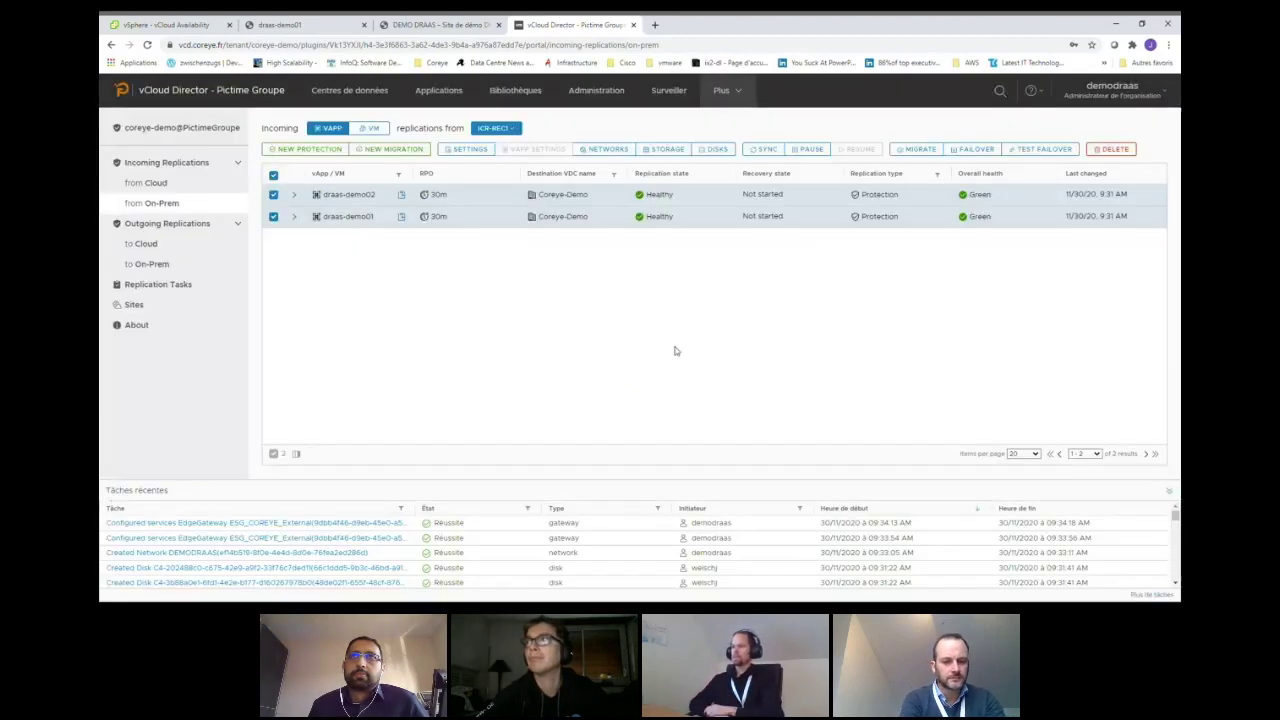
- Map both vApps to the DEMODRAAS network and launch their migration into Coreye-Demo
left_click(606, 149)
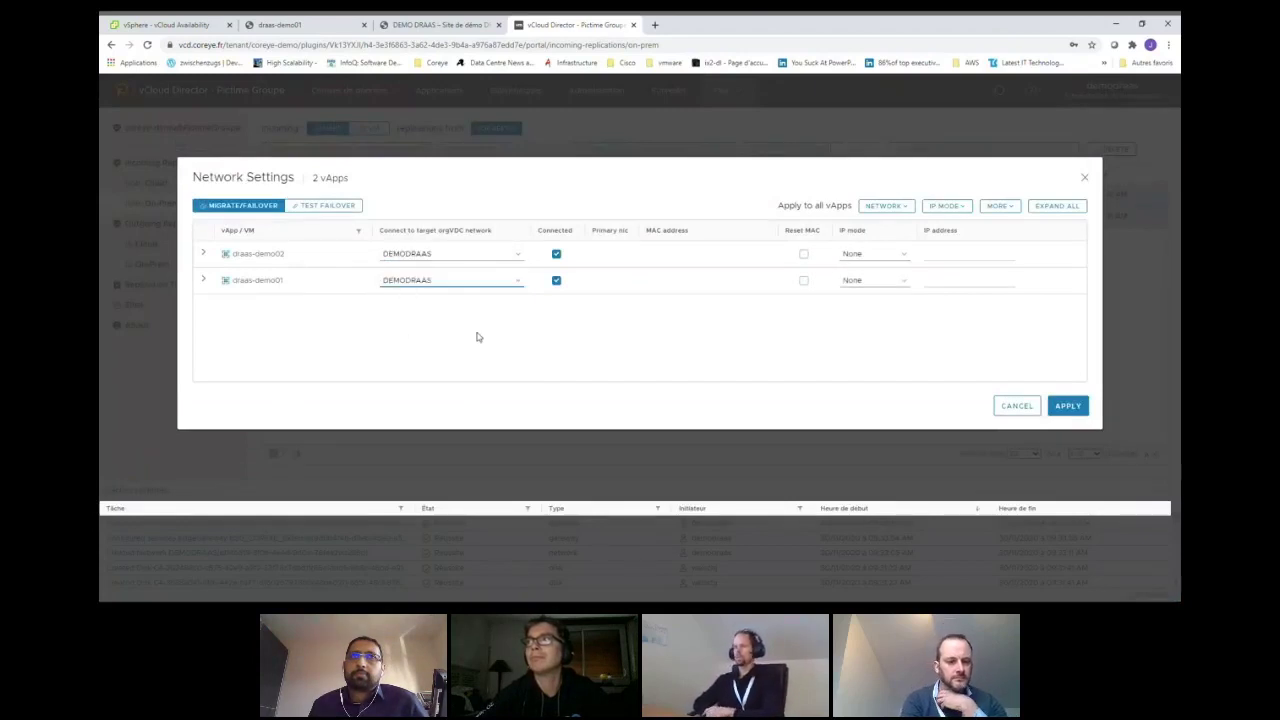
left_click(1086, 409)
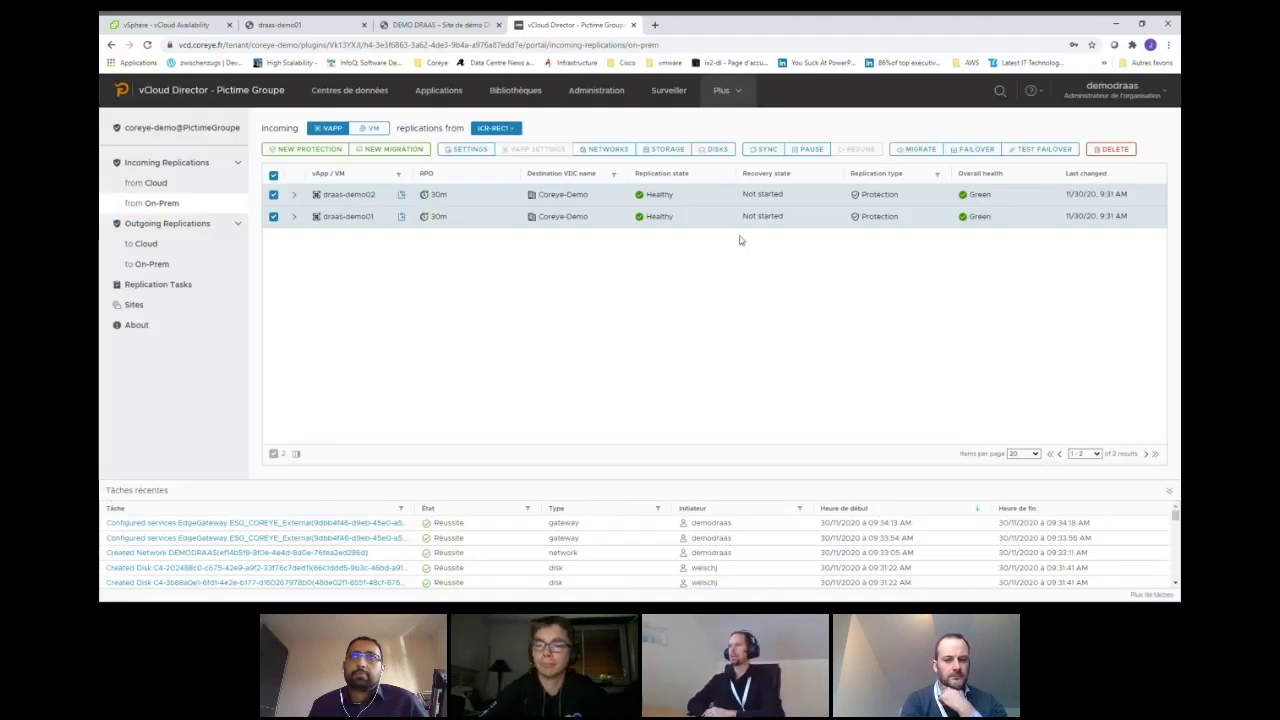
left_click(916, 150)
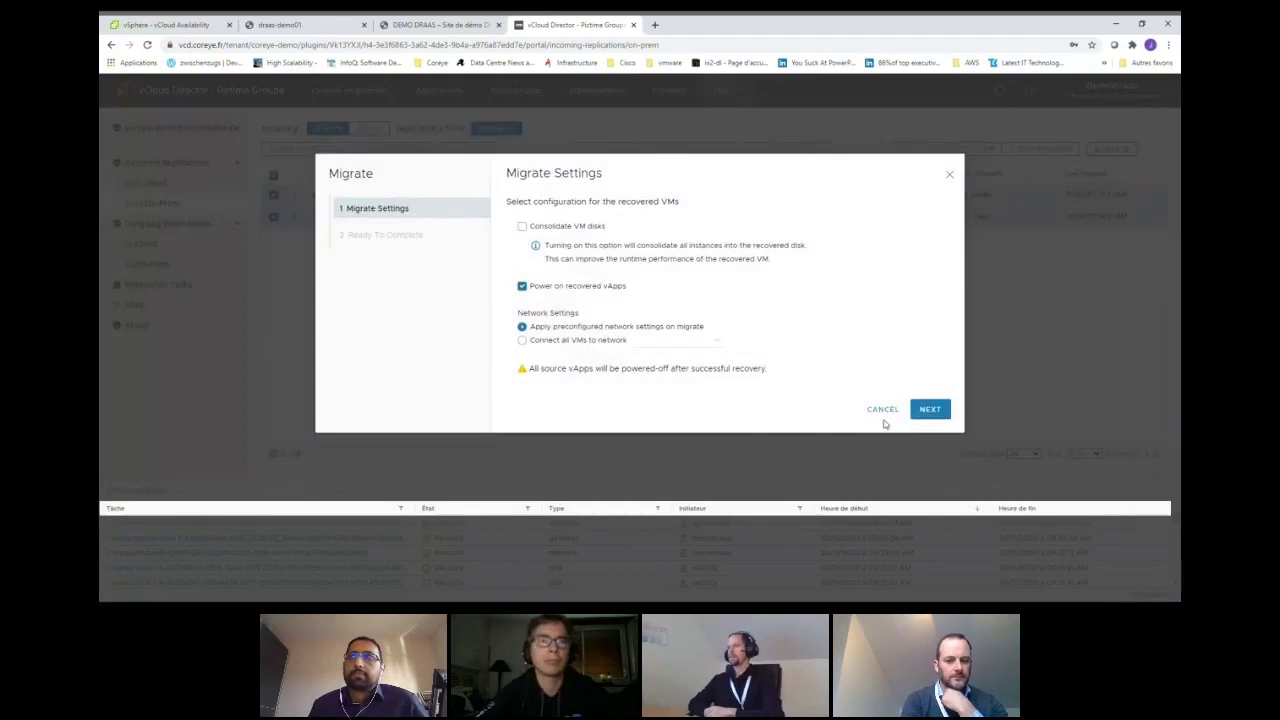
left_click(933, 409)
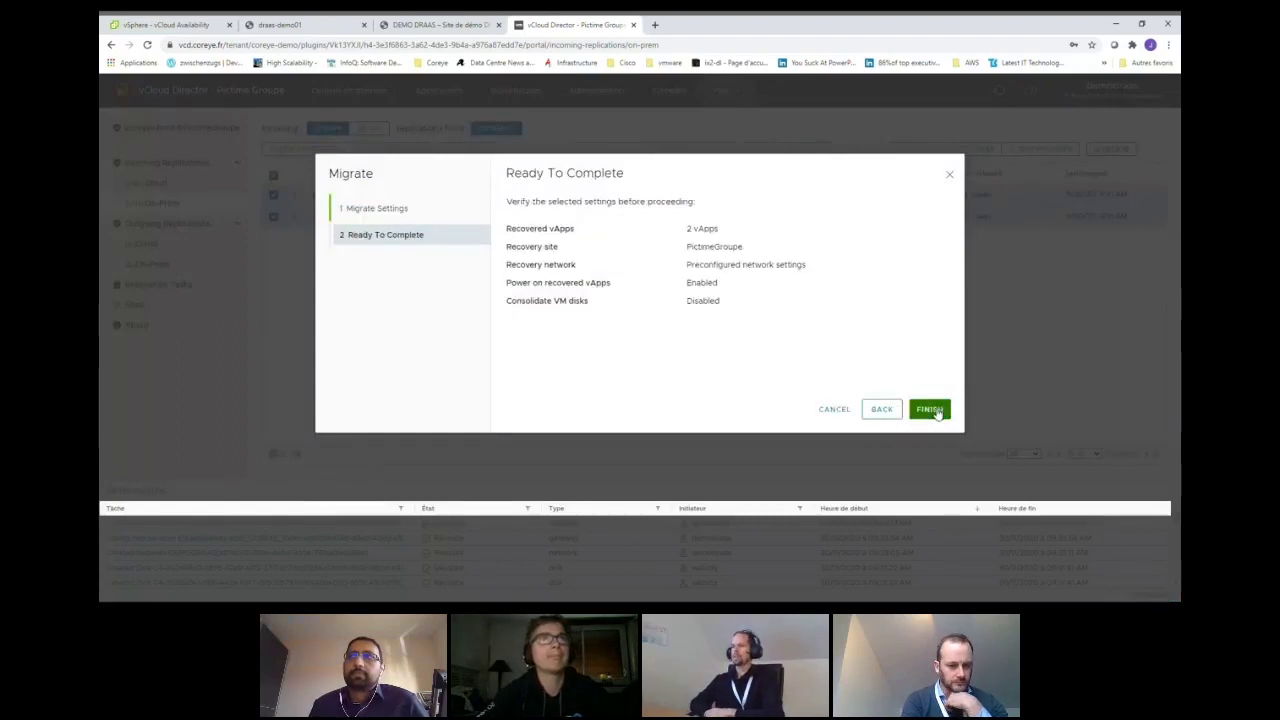
left_click(933, 410)
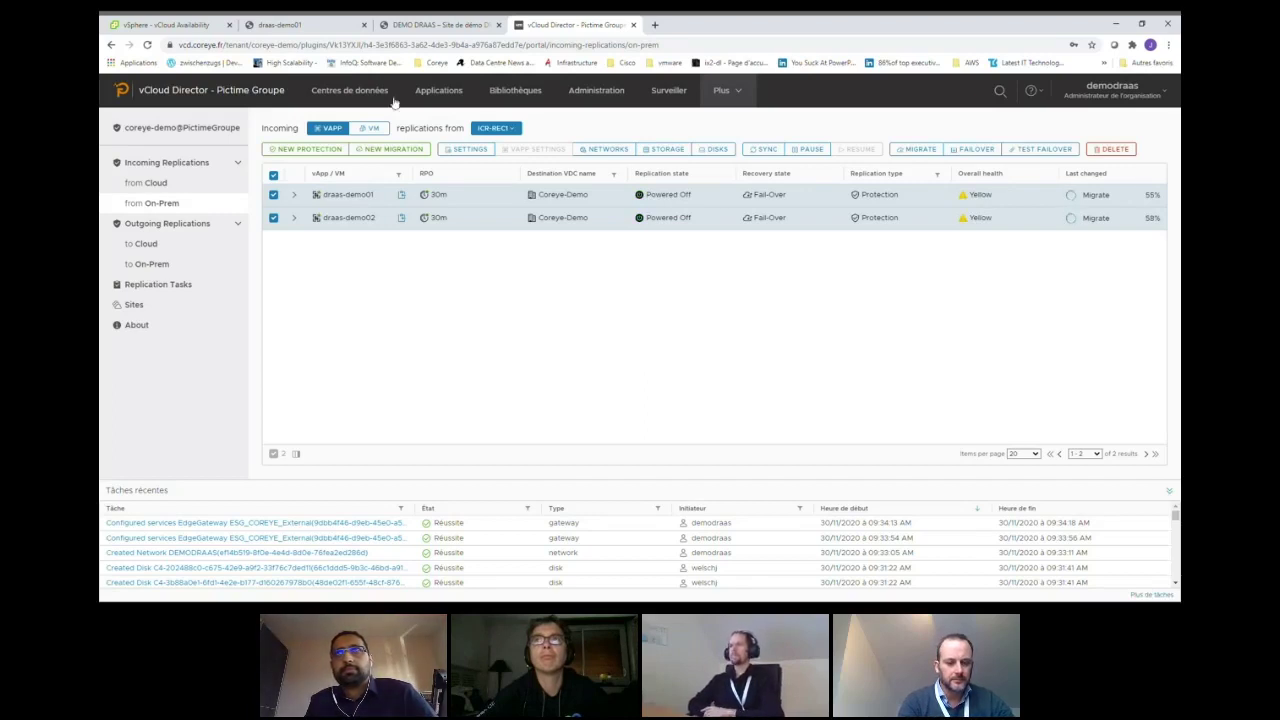
left_click(163, 25)
- Check in VMs and Templates that on-prem draas-demo01 is powered off, then return to vCloud Director
left_click(244, 91)
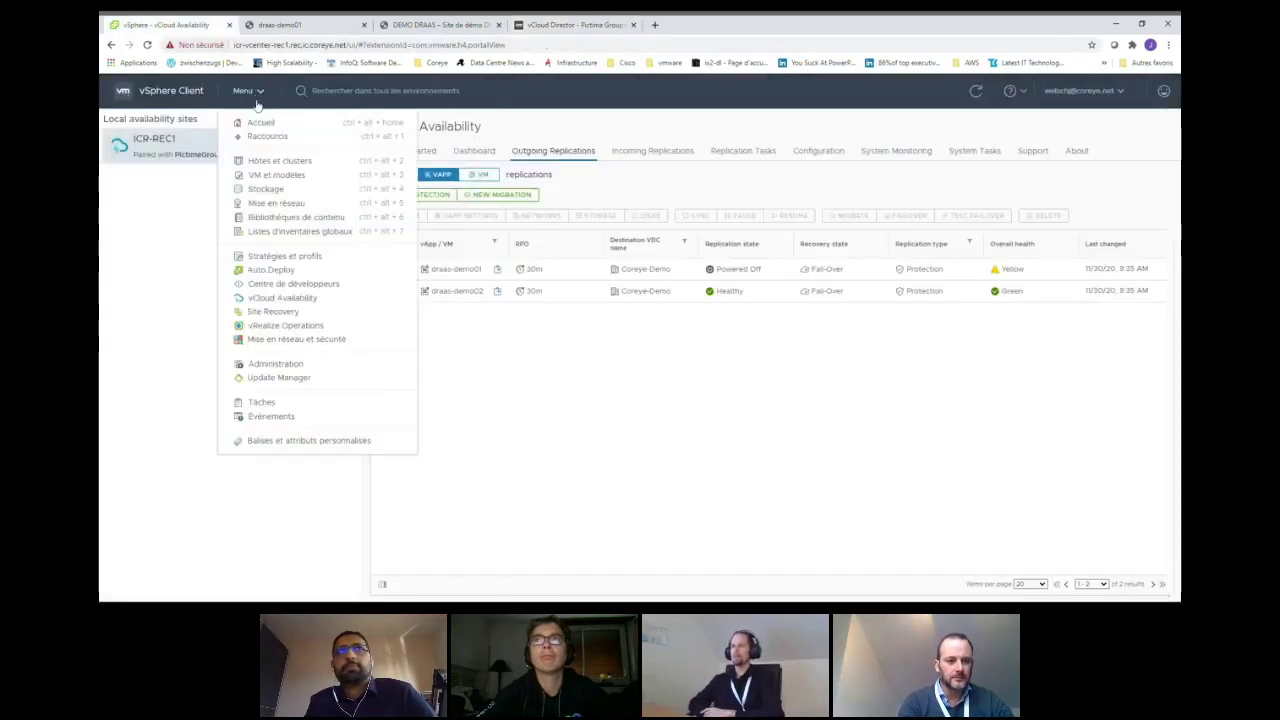
left_click(276, 175)
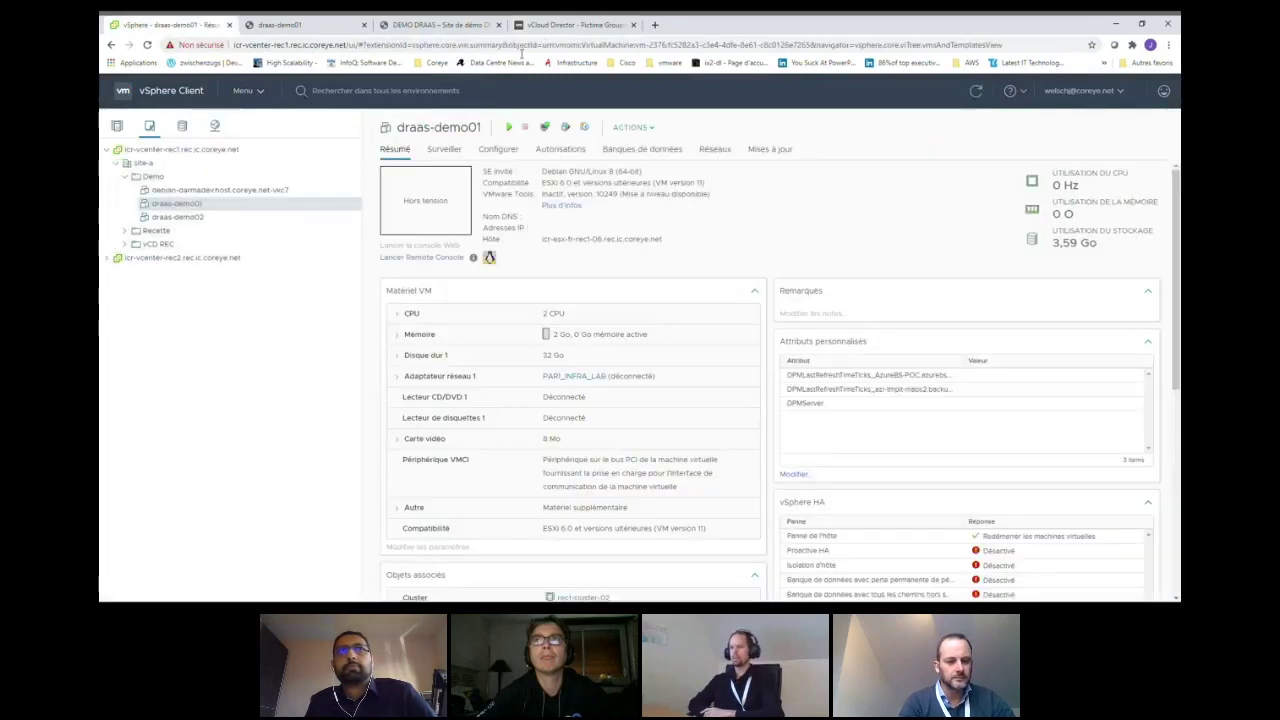
left_click(553, 27)
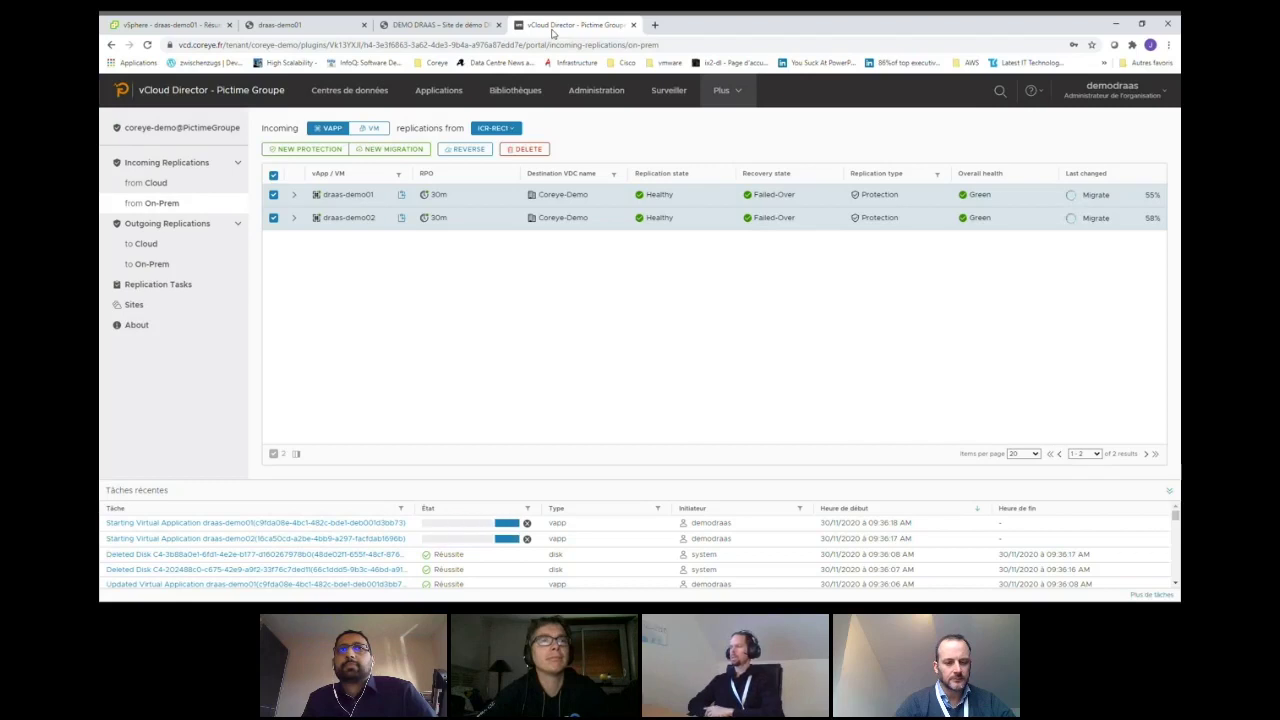
left_click(345, 92)
left_click(297, 240)
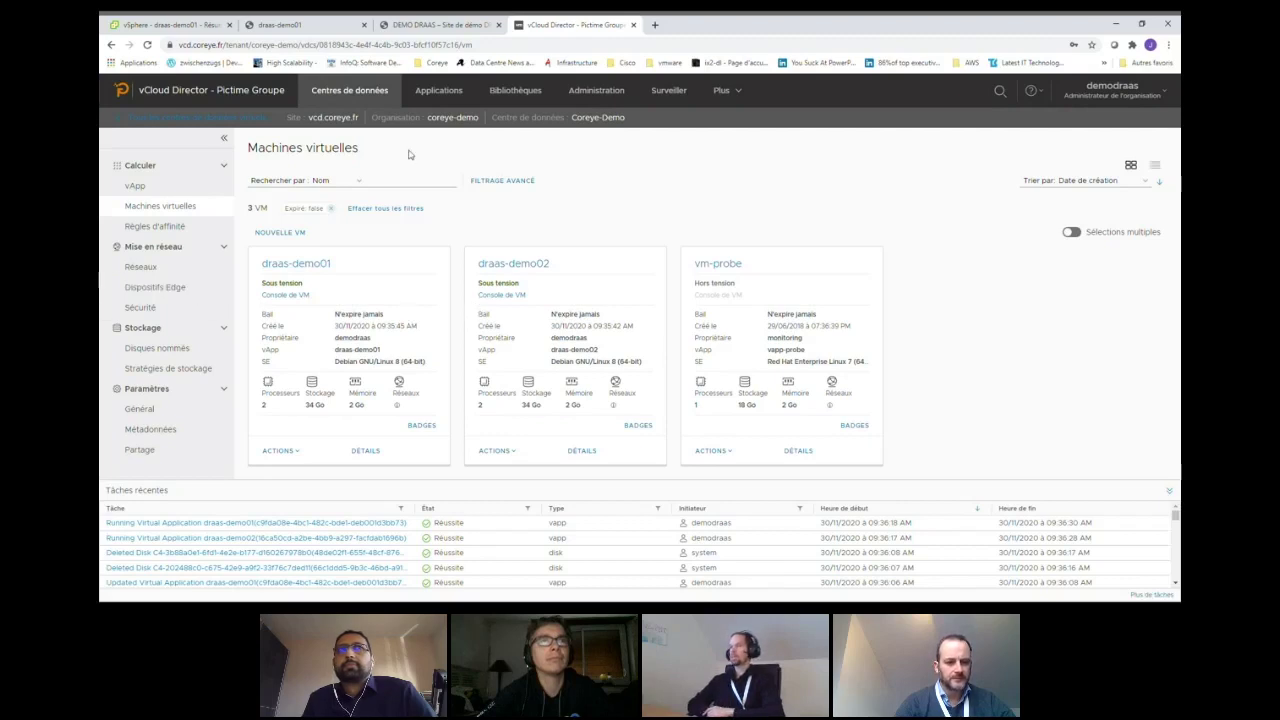
left_click(655, 24)
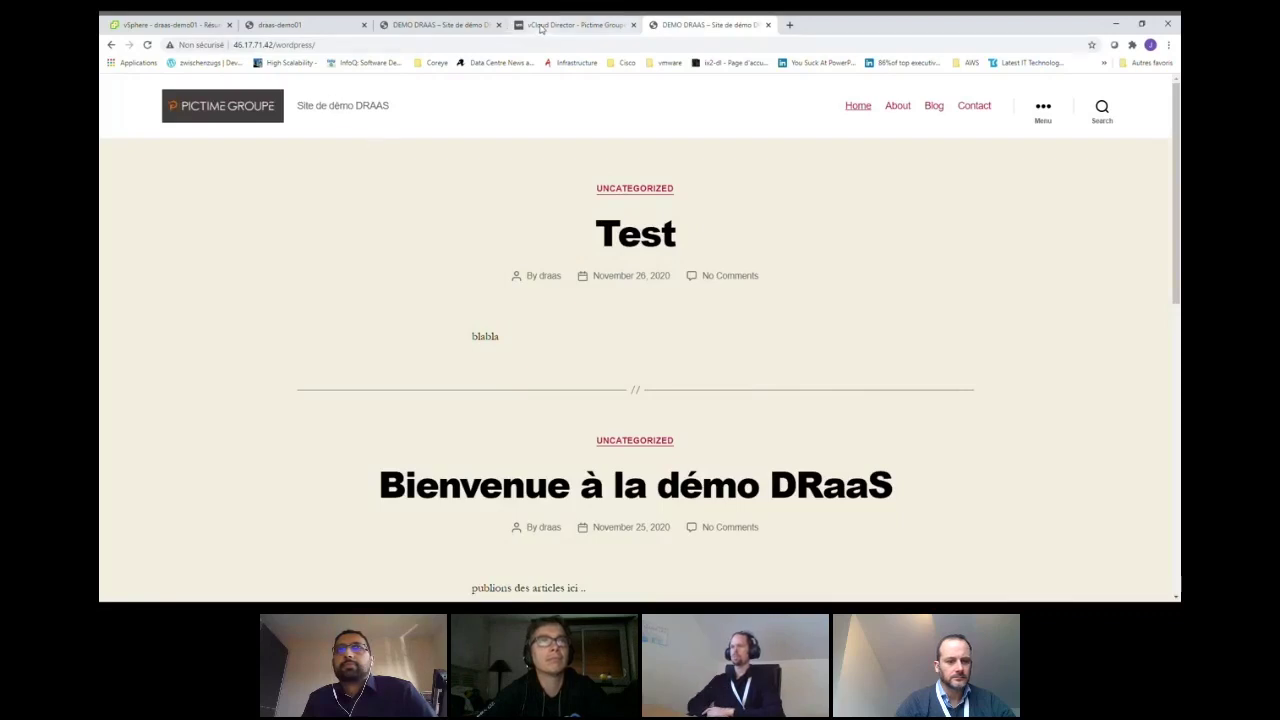
- View the WordPress posts at 10.30.46.103 and at 46.17.71.42, then go back to vCloud Director
left_click(405, 27)
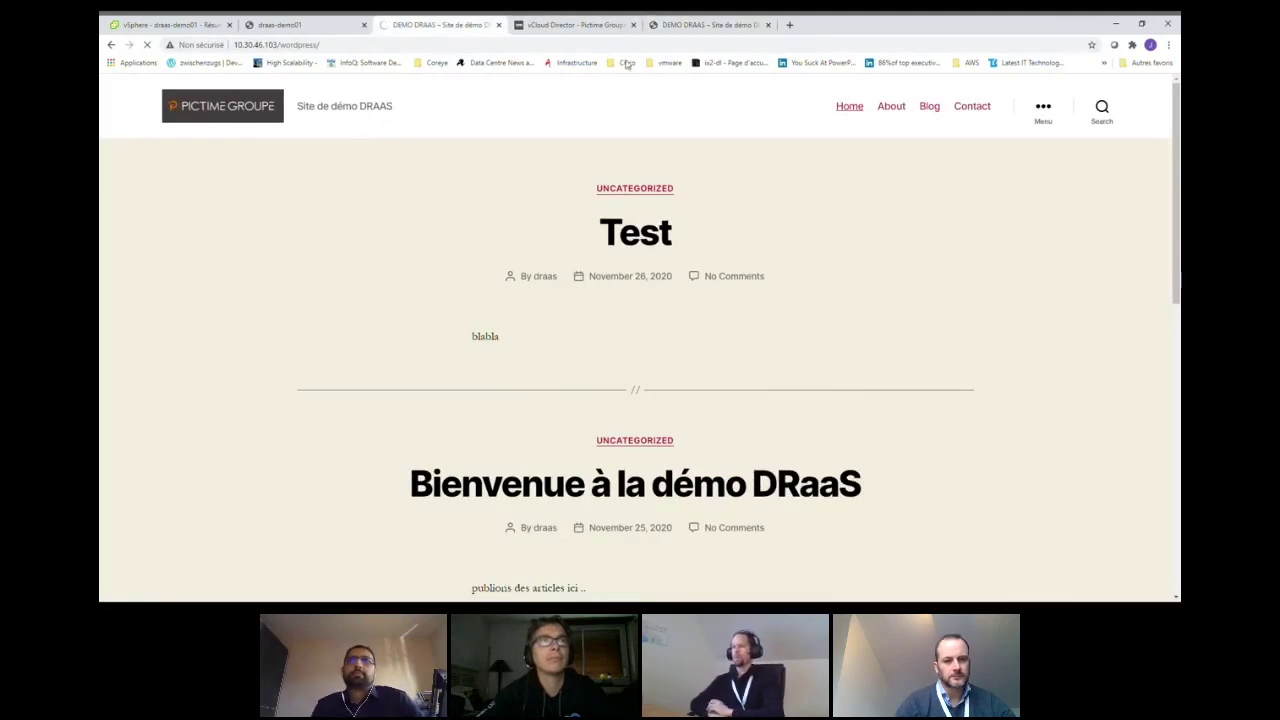
left_click(685, 27)
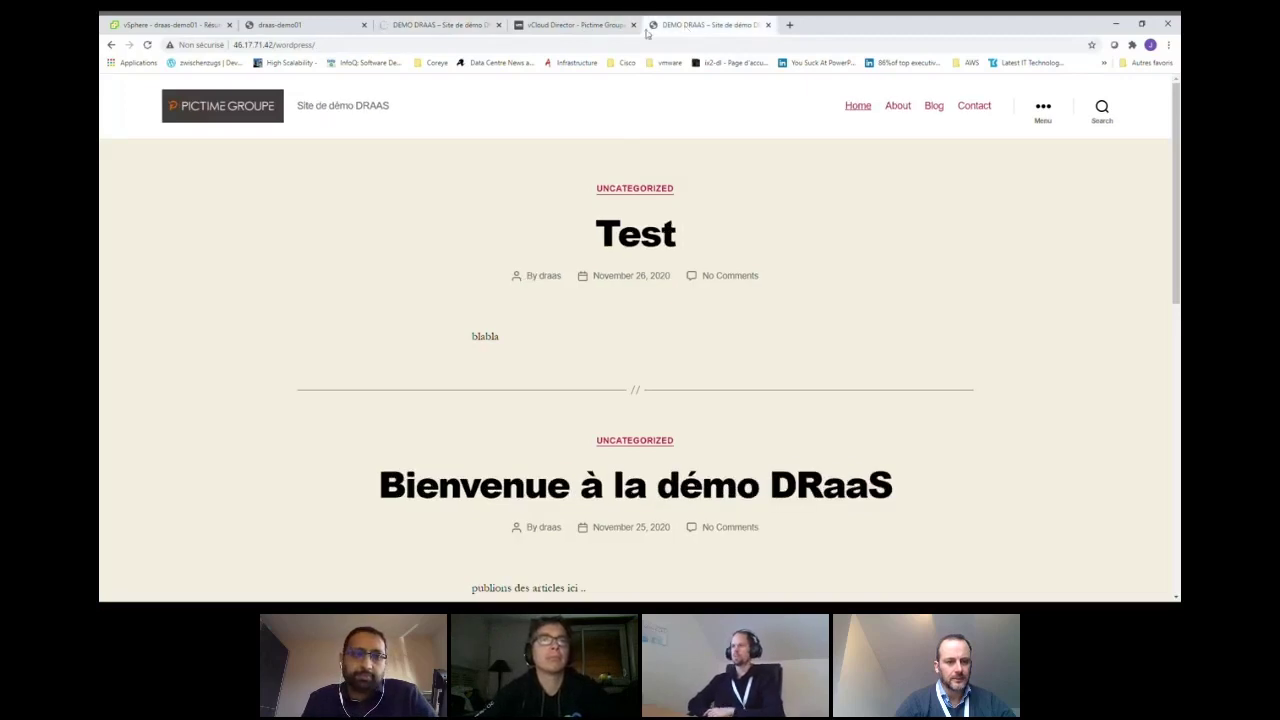
left_click(580, 27)
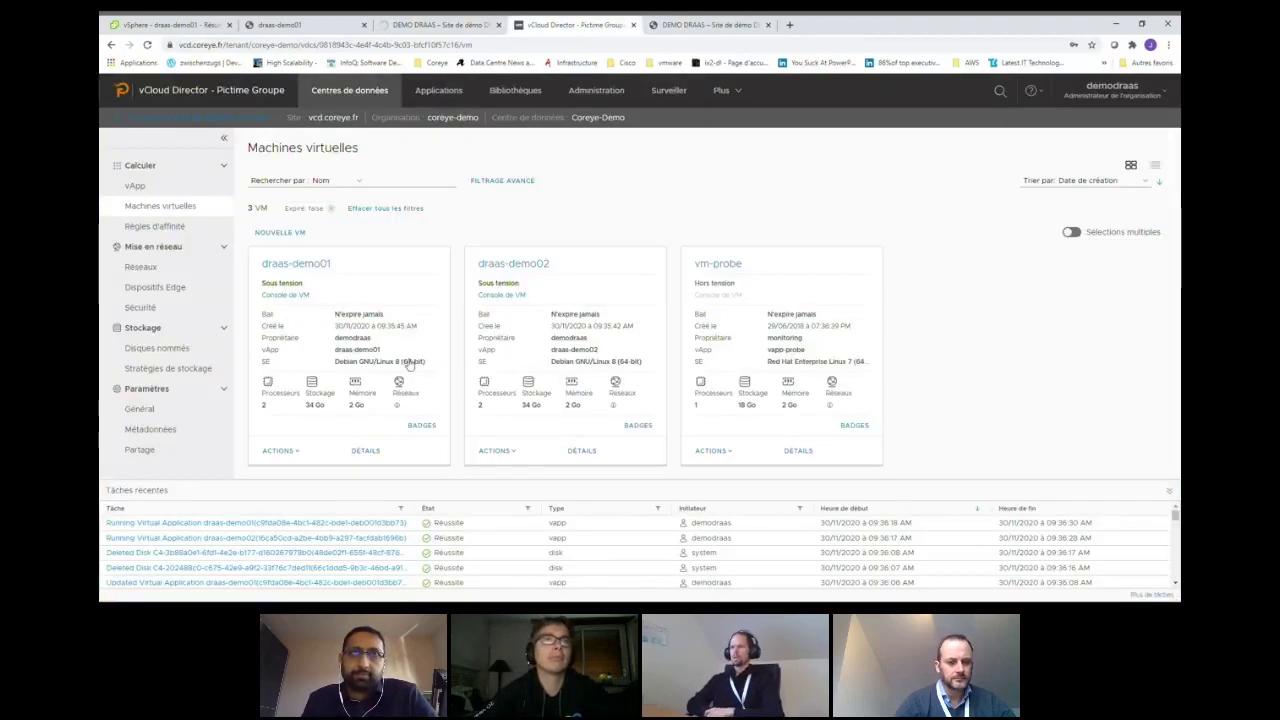
- In vCloud Availability, reverse both draas-demo01 and draas-demo02 incoming replications from on-prem
left_click(734, 100)
left_click(741, 125)
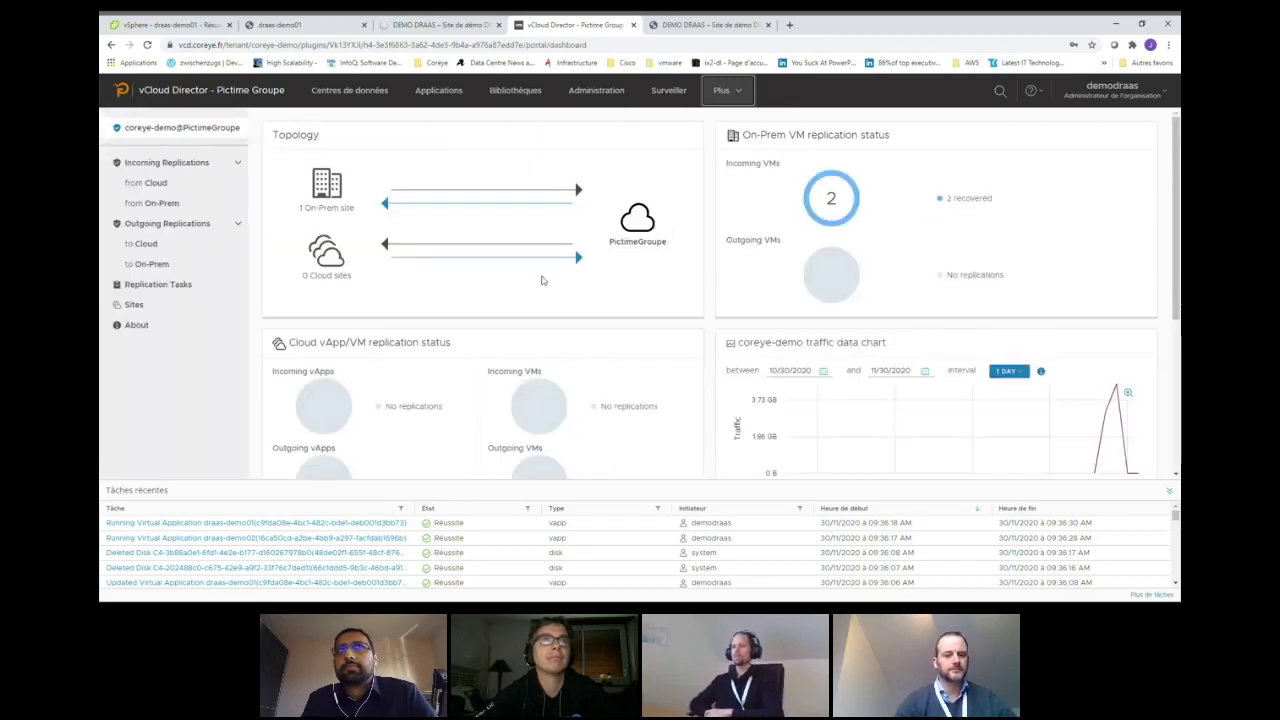
left_click(158, 203)
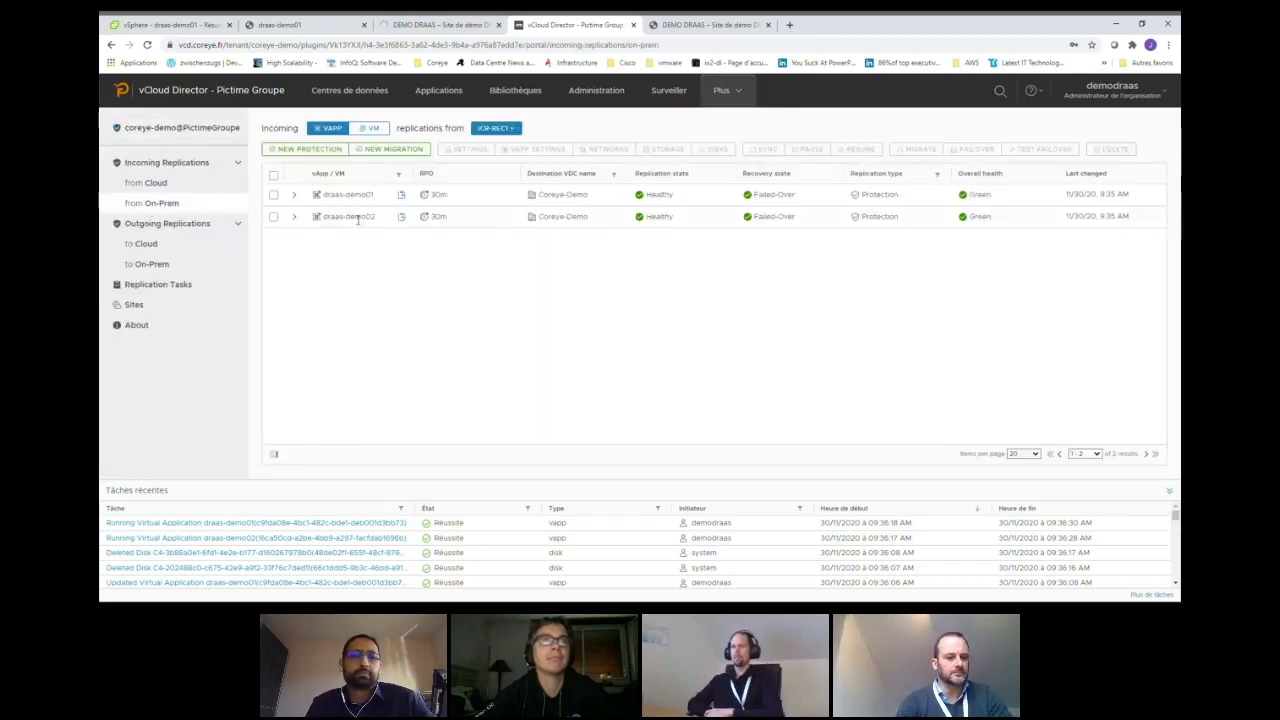
left_click(273, 175)
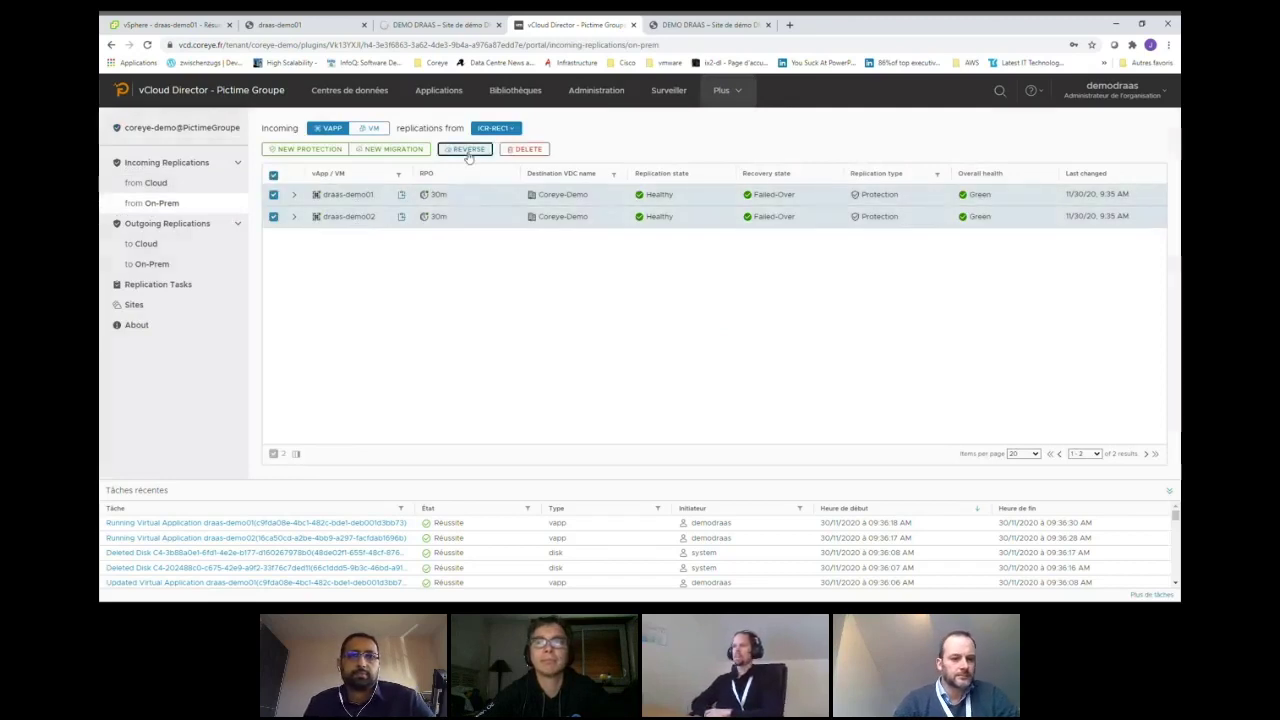
left_click(466, 151)
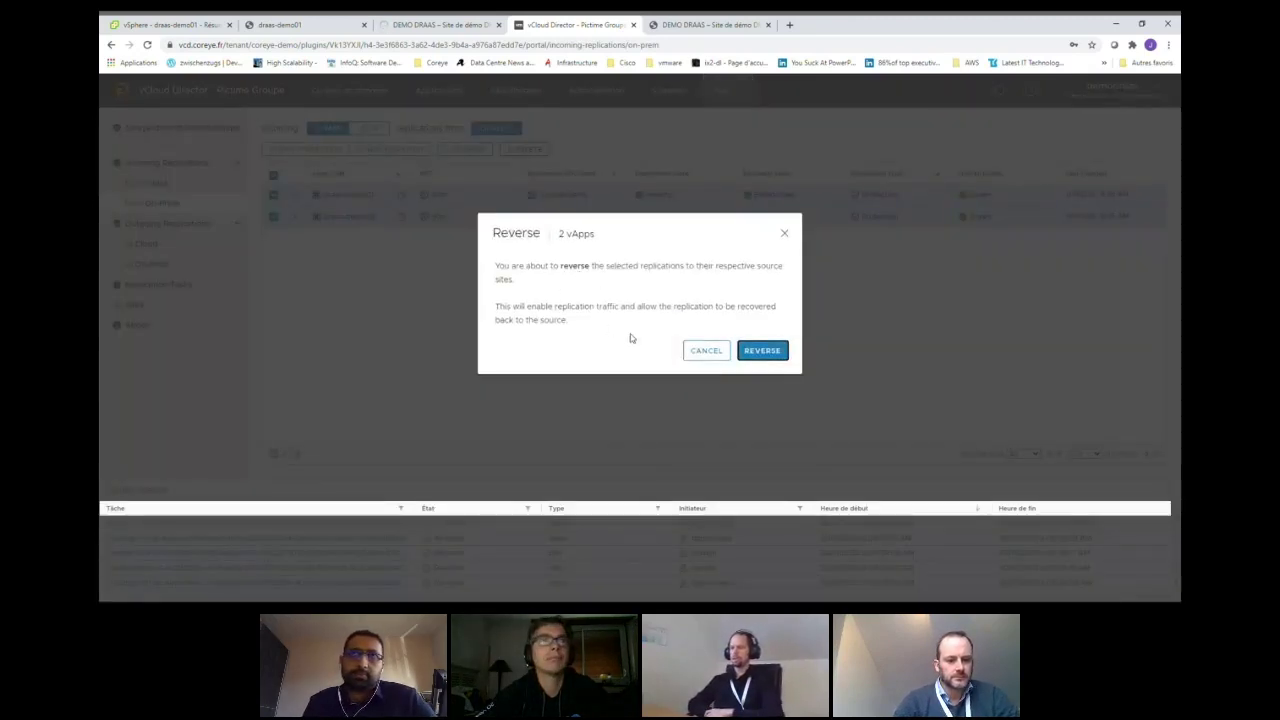
left_click(754, 347)
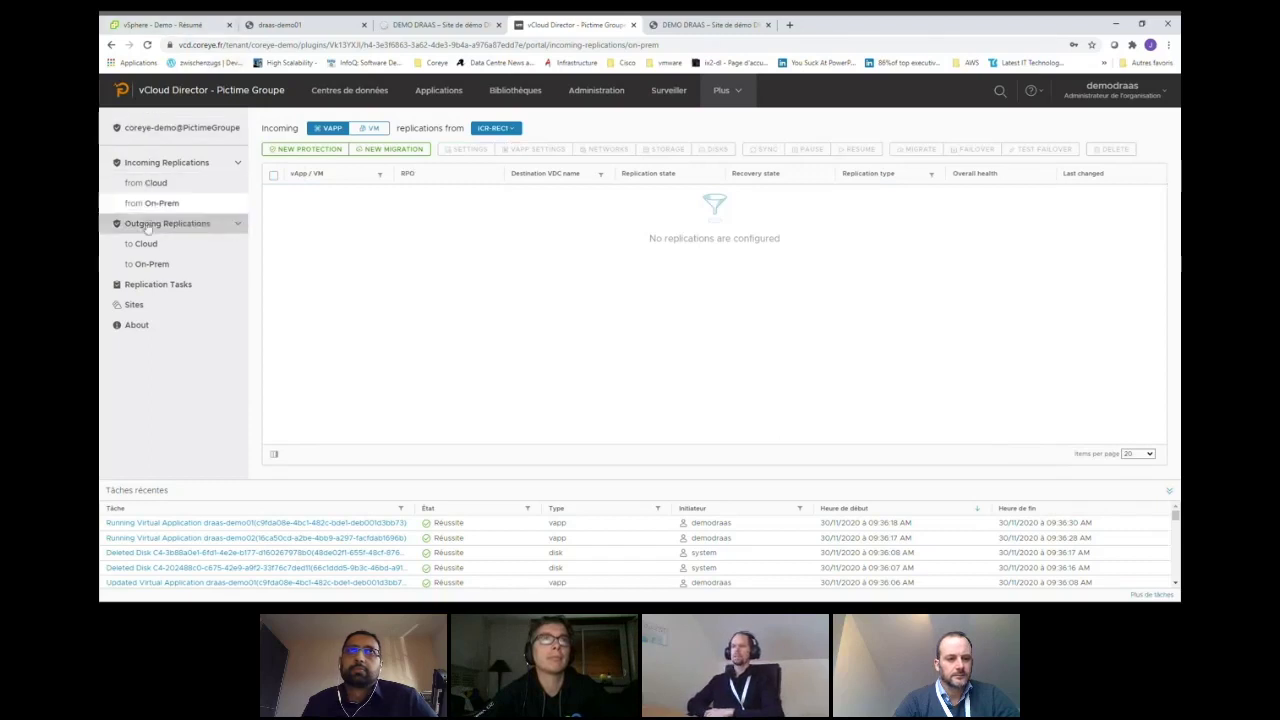
- Check that both vApps now appear as outgoing replications to on-prem, synchronizing with Green health
left_click(167, 270)
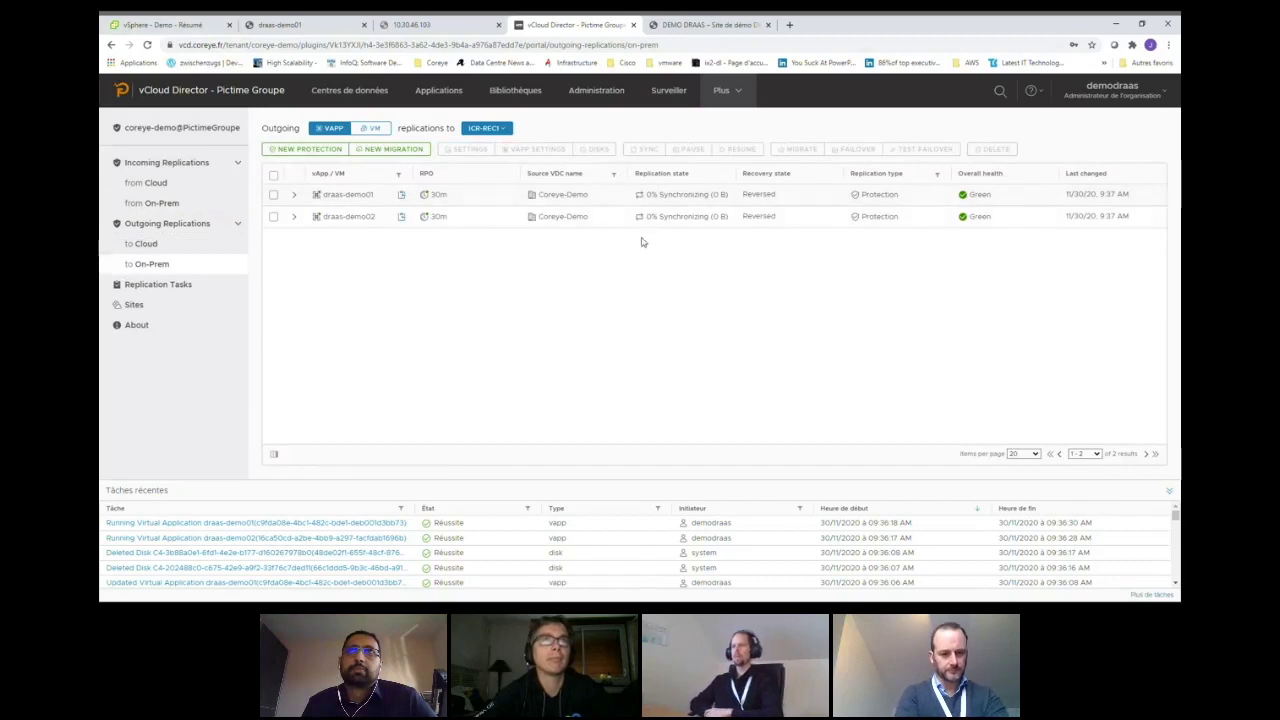
left_click_drag(646, 216, 687, 217)
left_click(692, 320)
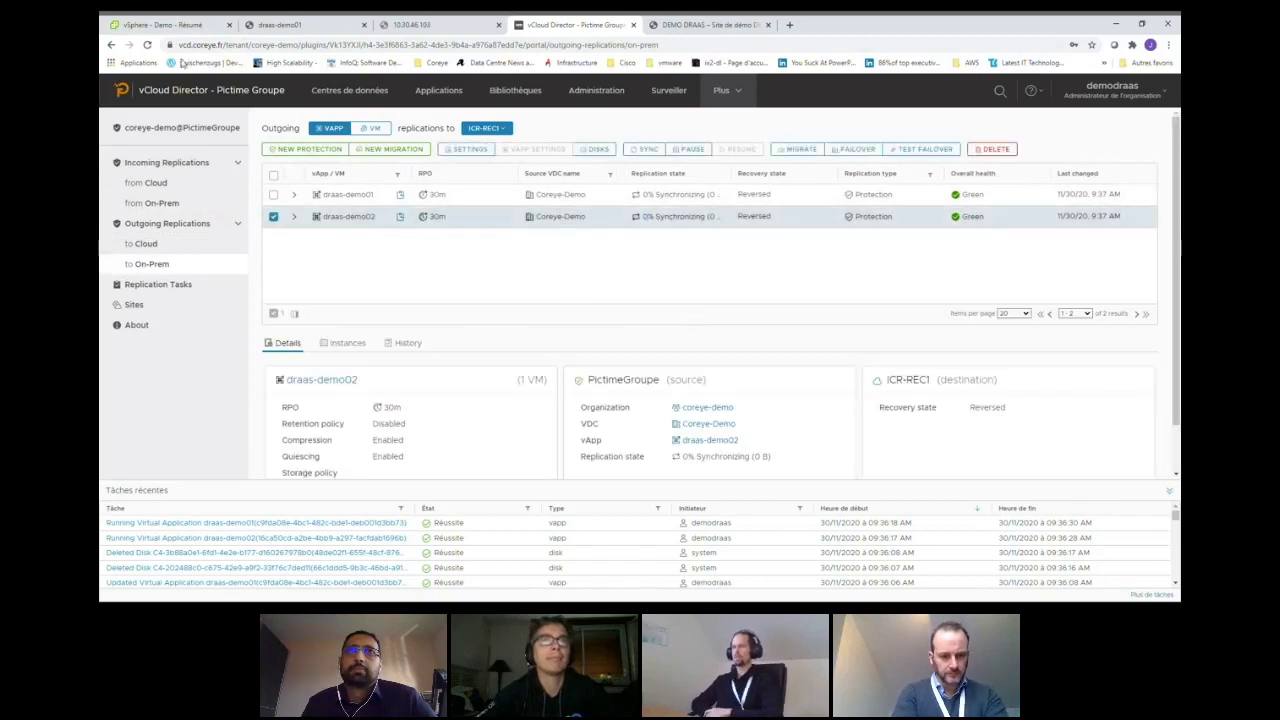
left_click(174, 28)
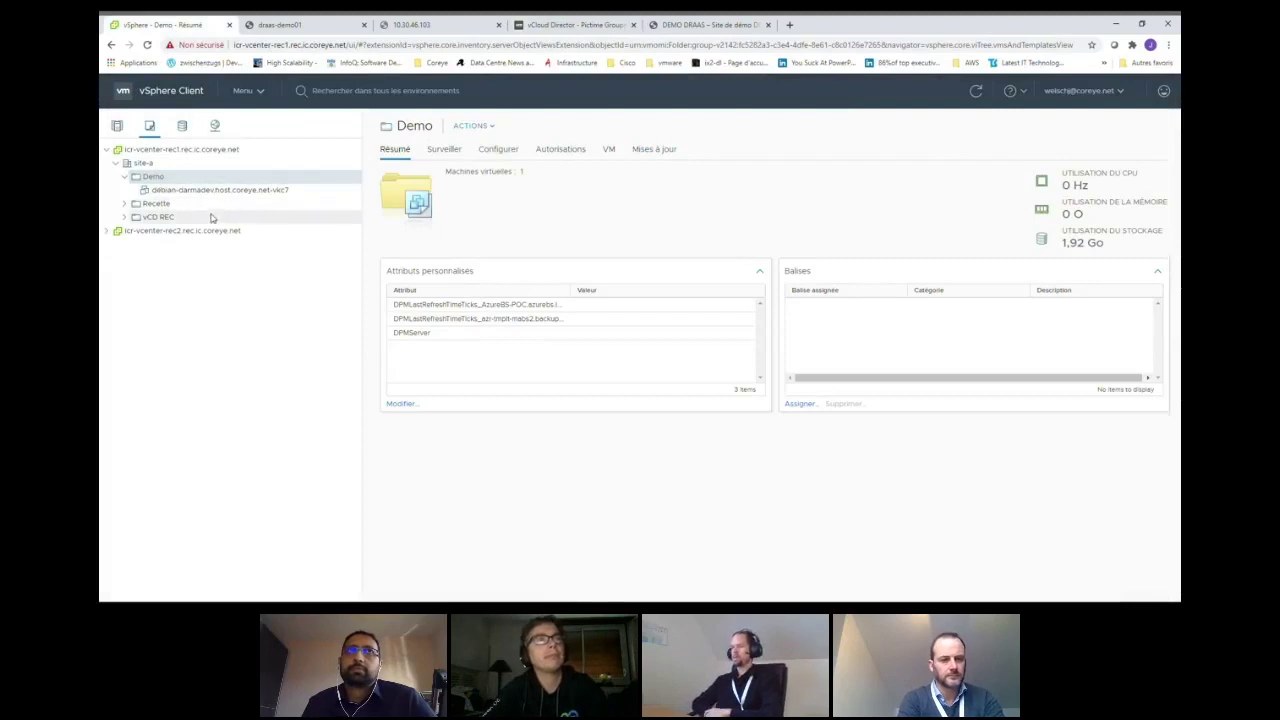
- Show the vCloud Availability incoming replications with draas-demo01 and draas-demo02 Reversed and Healthy
left_click(262, 95)
left_click(260, 299)
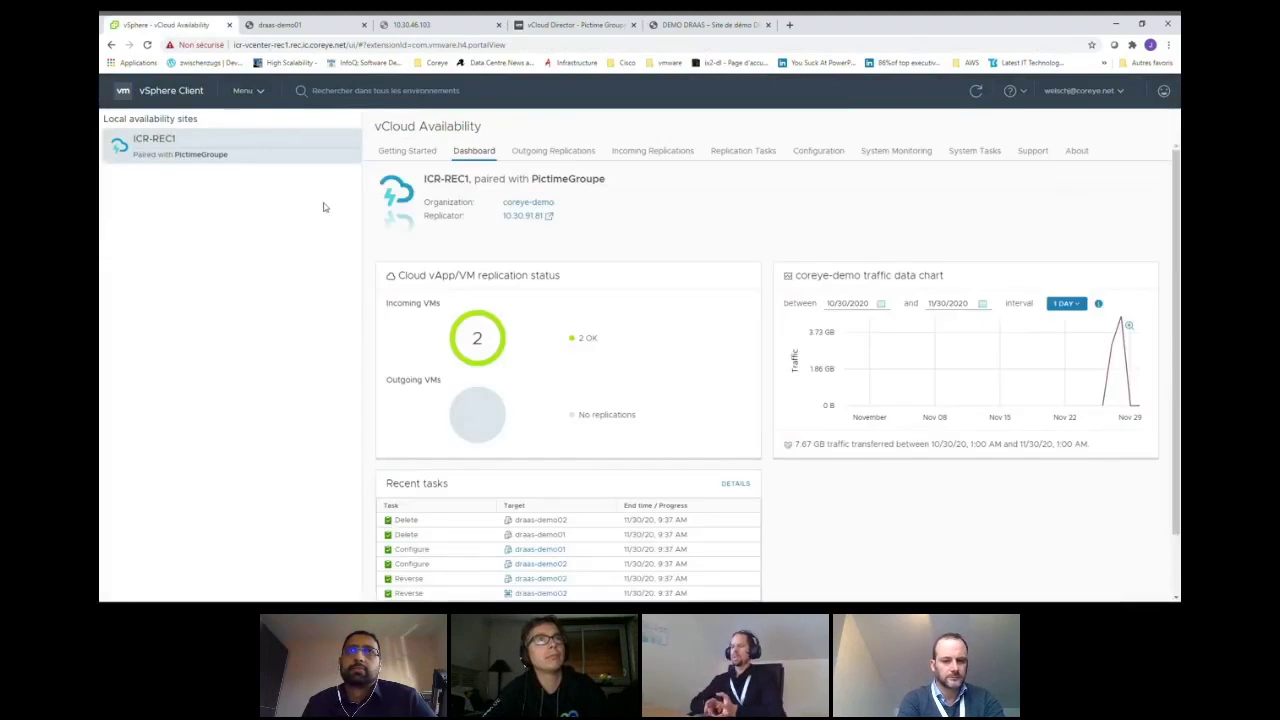
left_click(634, 153)
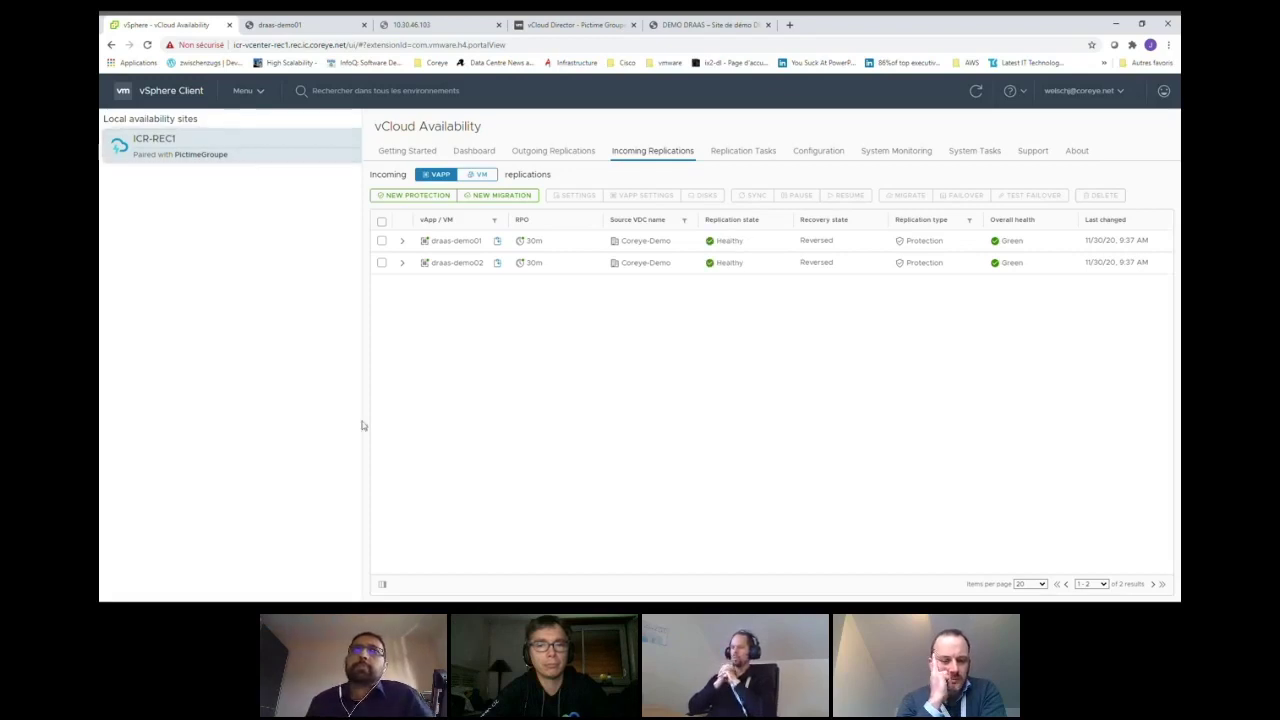
- Migrate draas-demo01 and draas-demo02 back on-prem, then view them in the Demo folder under VMs and Templates
left_click(382, 222)
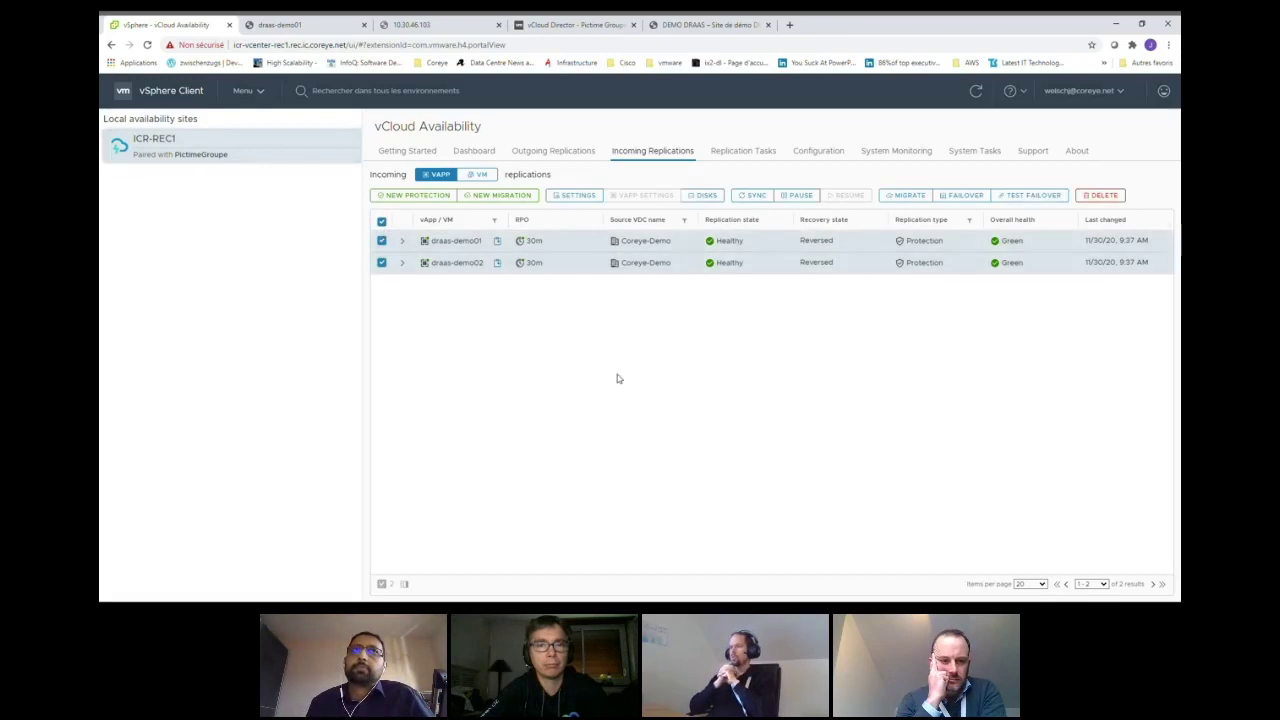
left_click(905, 196)
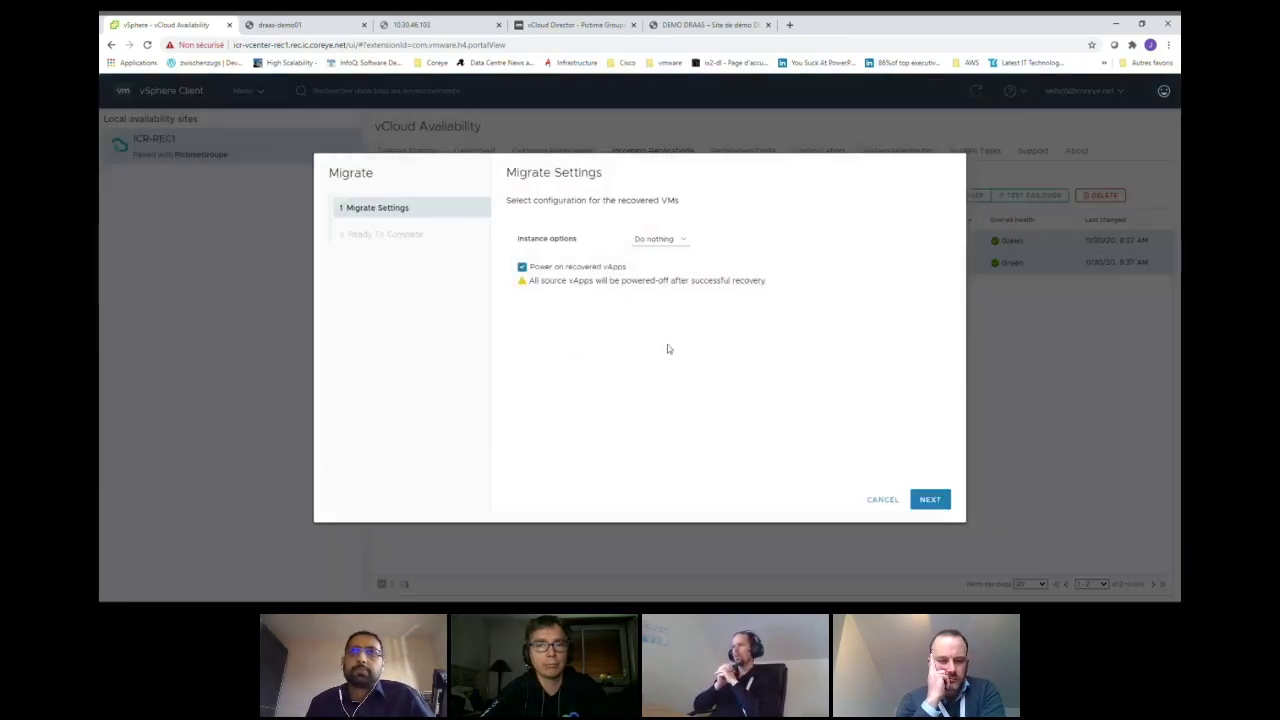
left_click(932, 503)
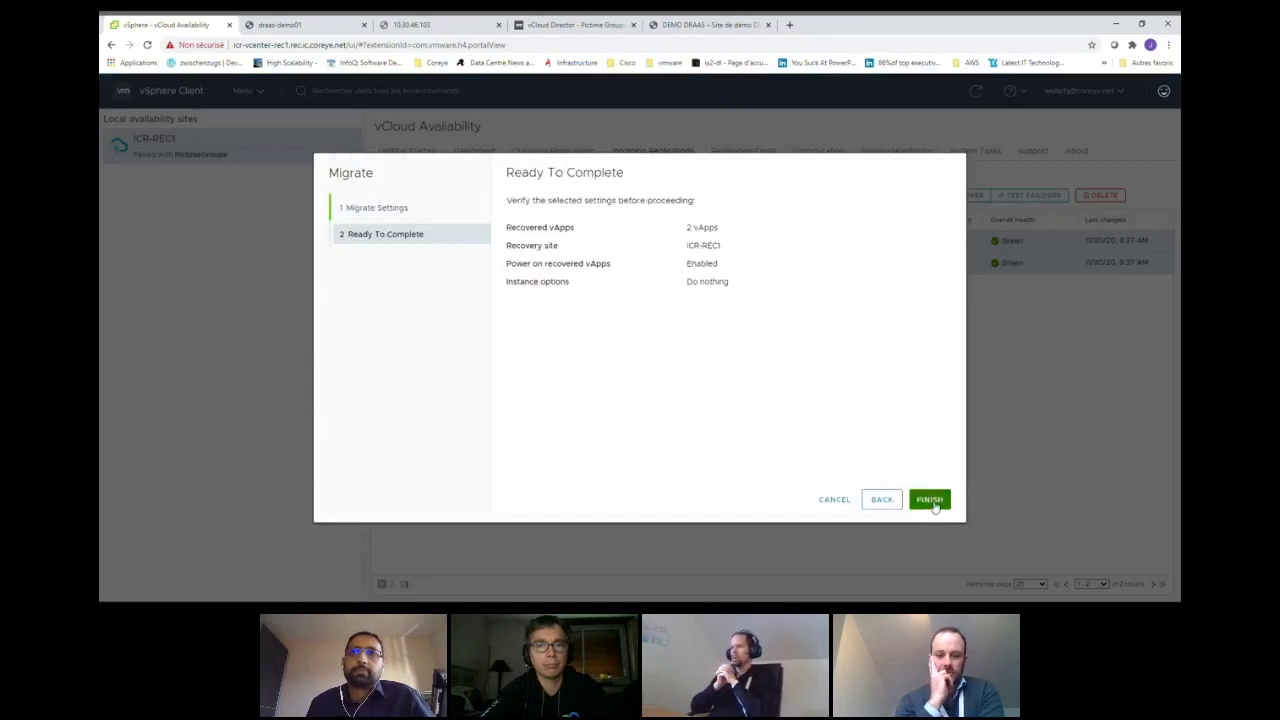
left_click(930, 501)
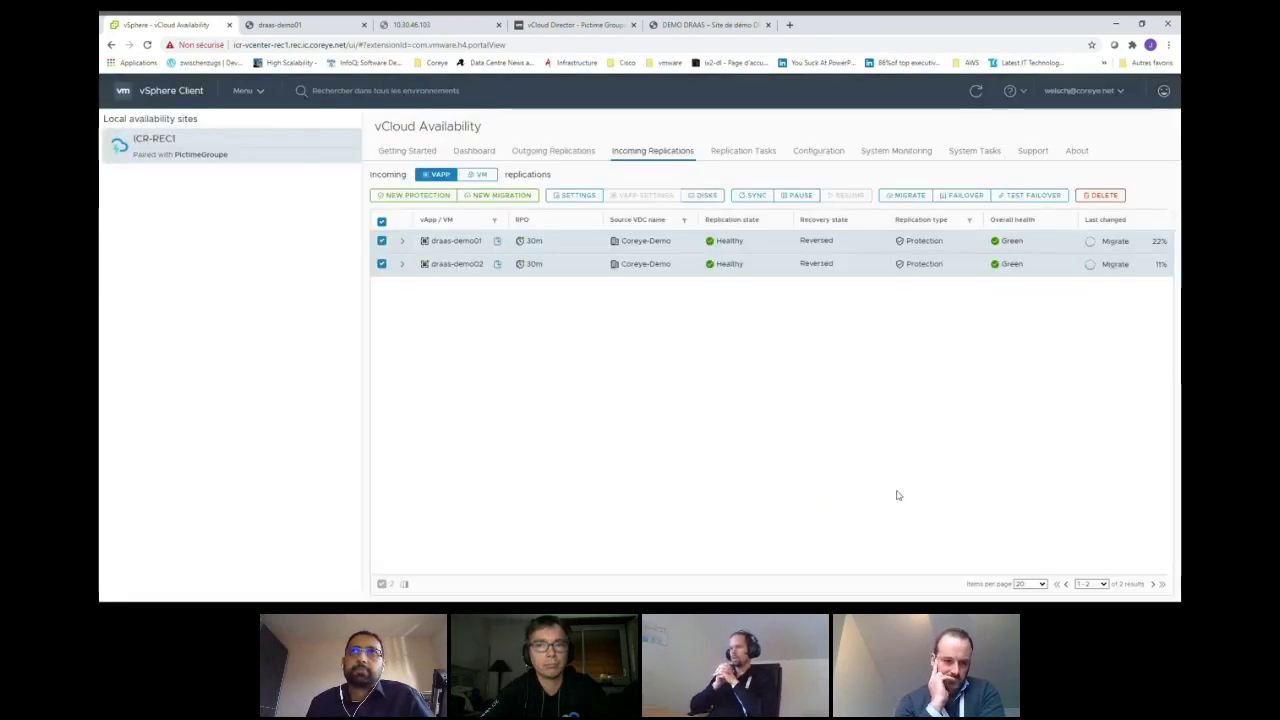
left_click(248, 91)
left_click(256, 181)
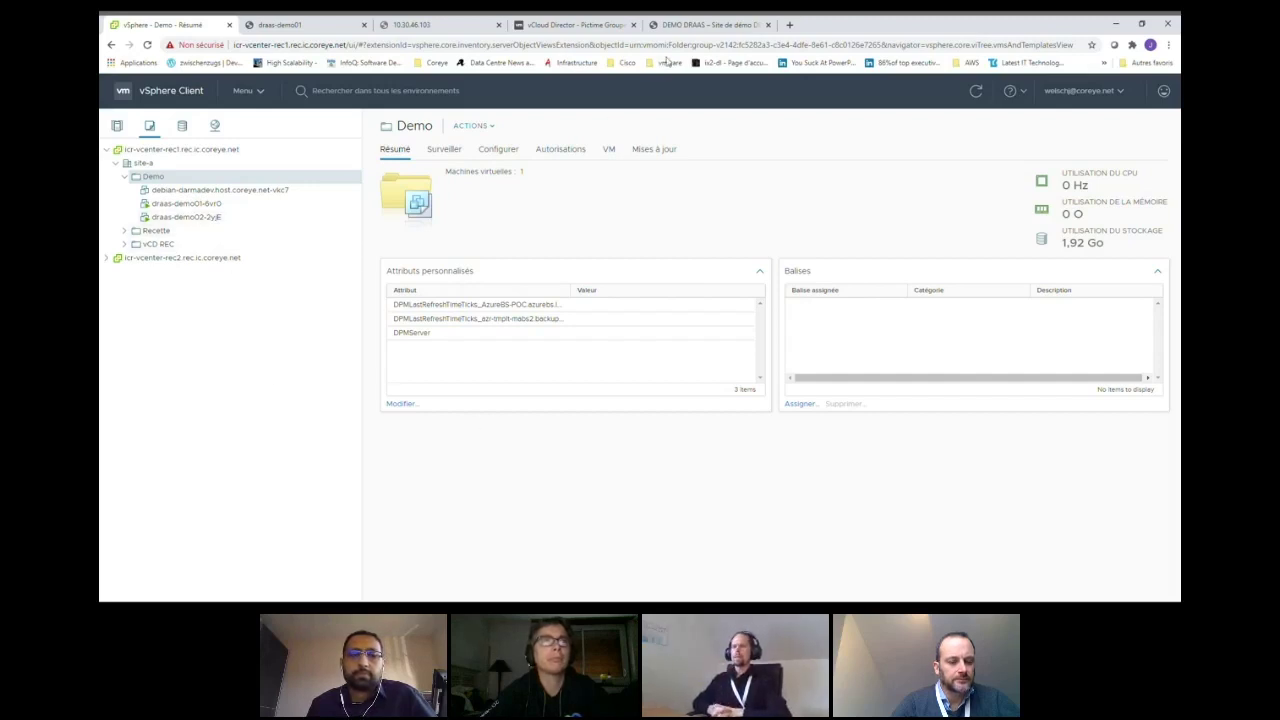
- In vCloud Director, select both Failed-Over draas-demo vApps in the outgoing replications to on-prem
left_click(590, 28)
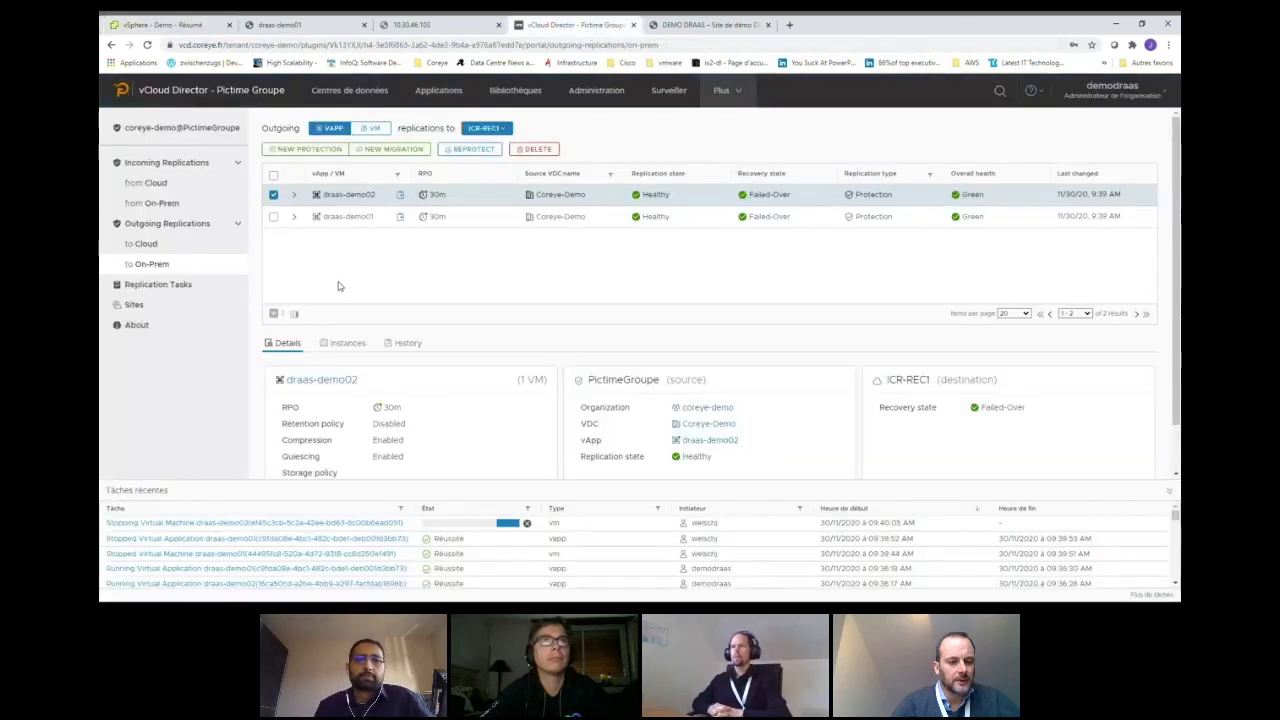
left_click(197, 266)
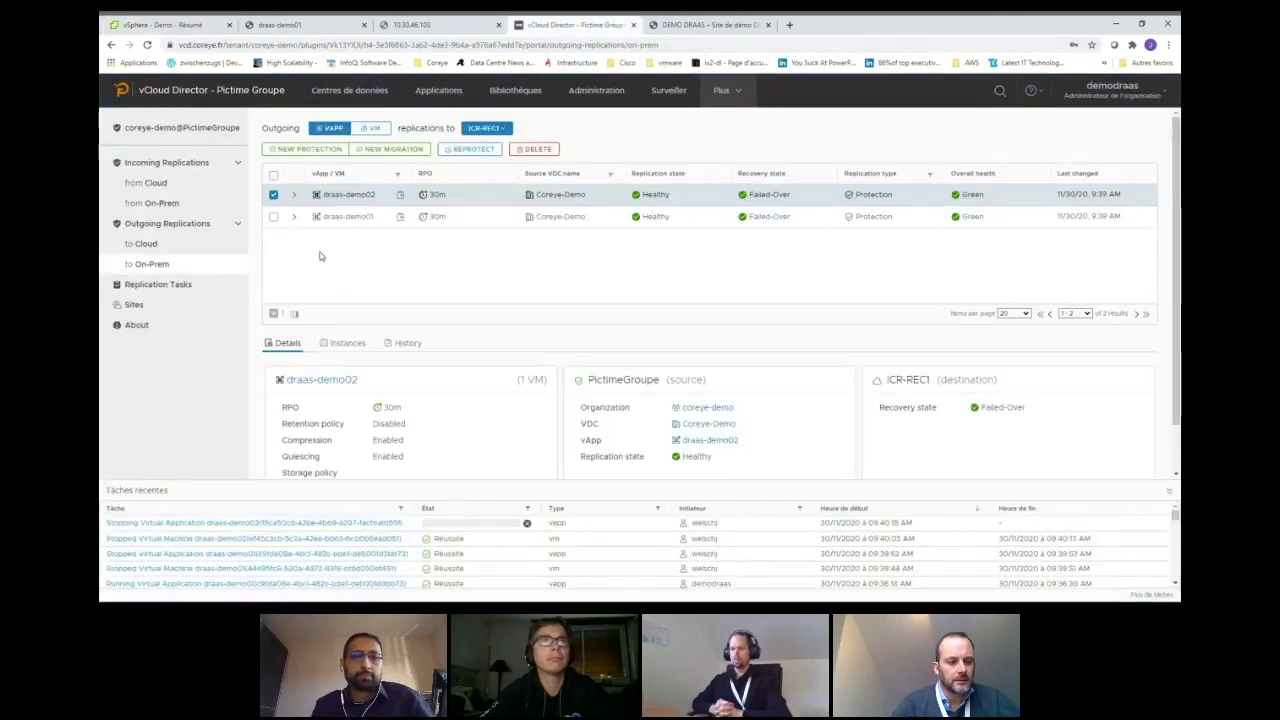
left_click(275, 177)
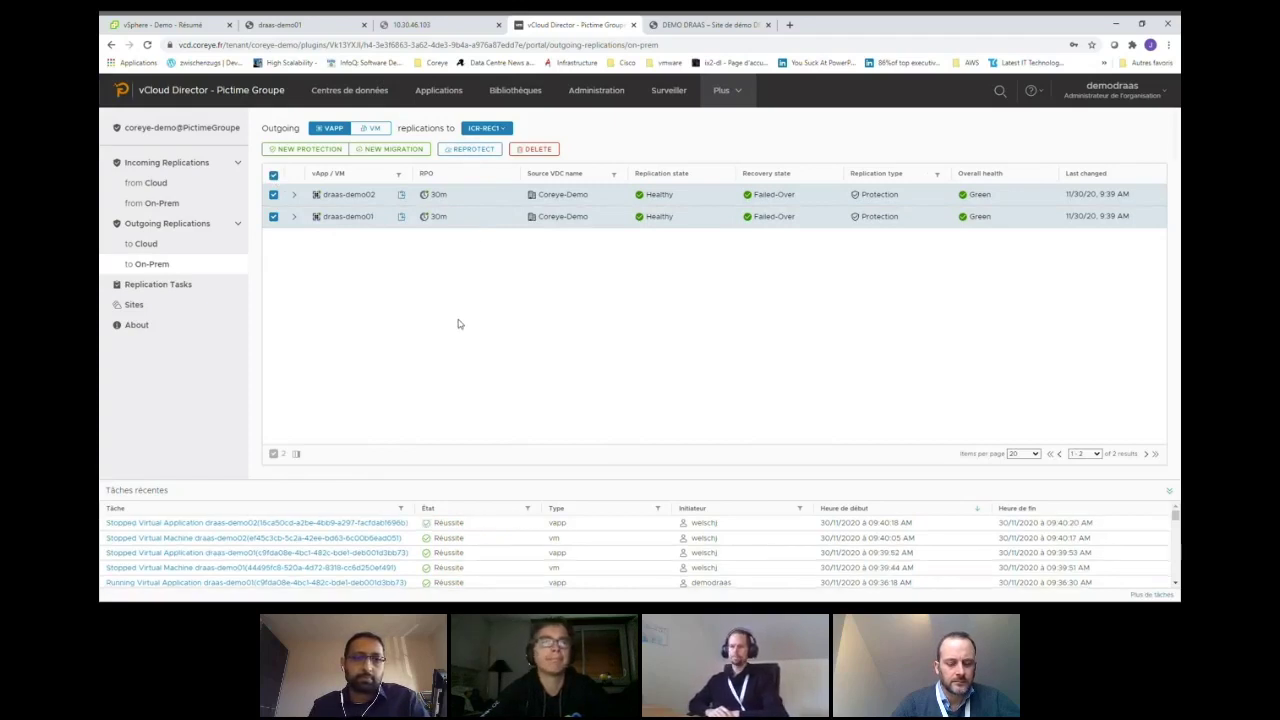
- Reprotect both draas-demo vApps and confirm they resume syncing as incoming replications from on-prem
left_click(469, 149)
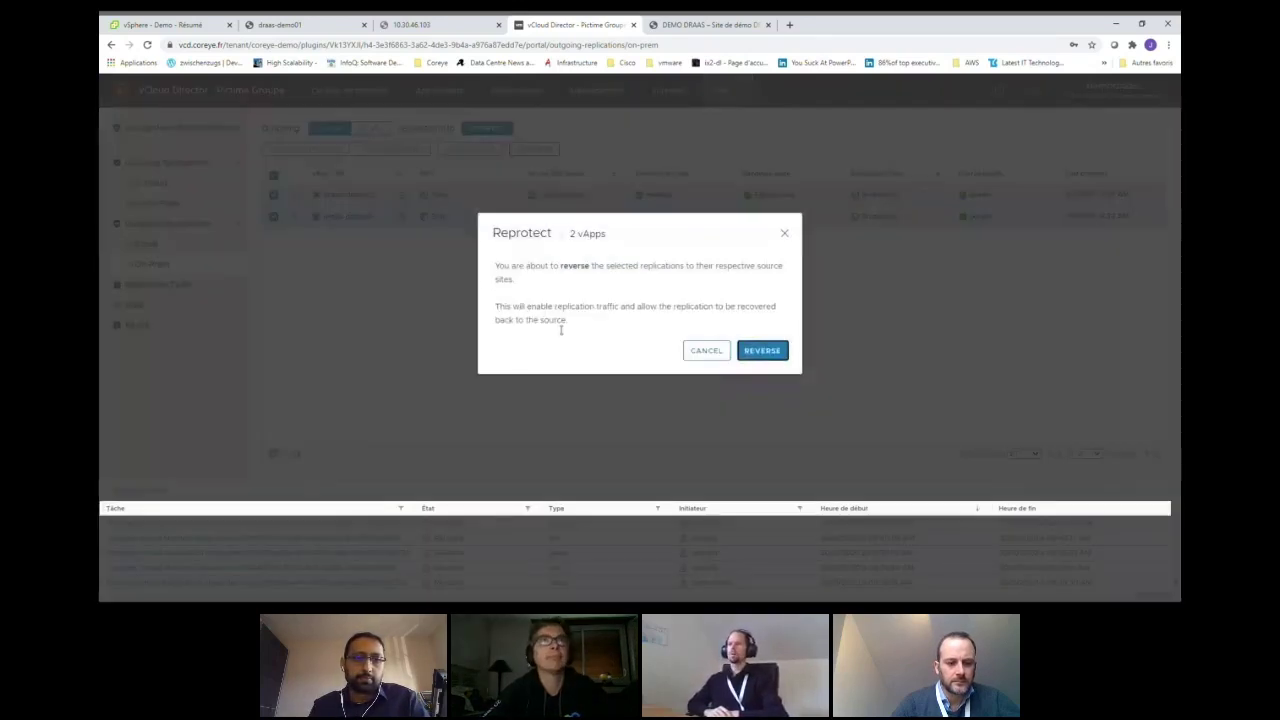
left_click(760, 350)
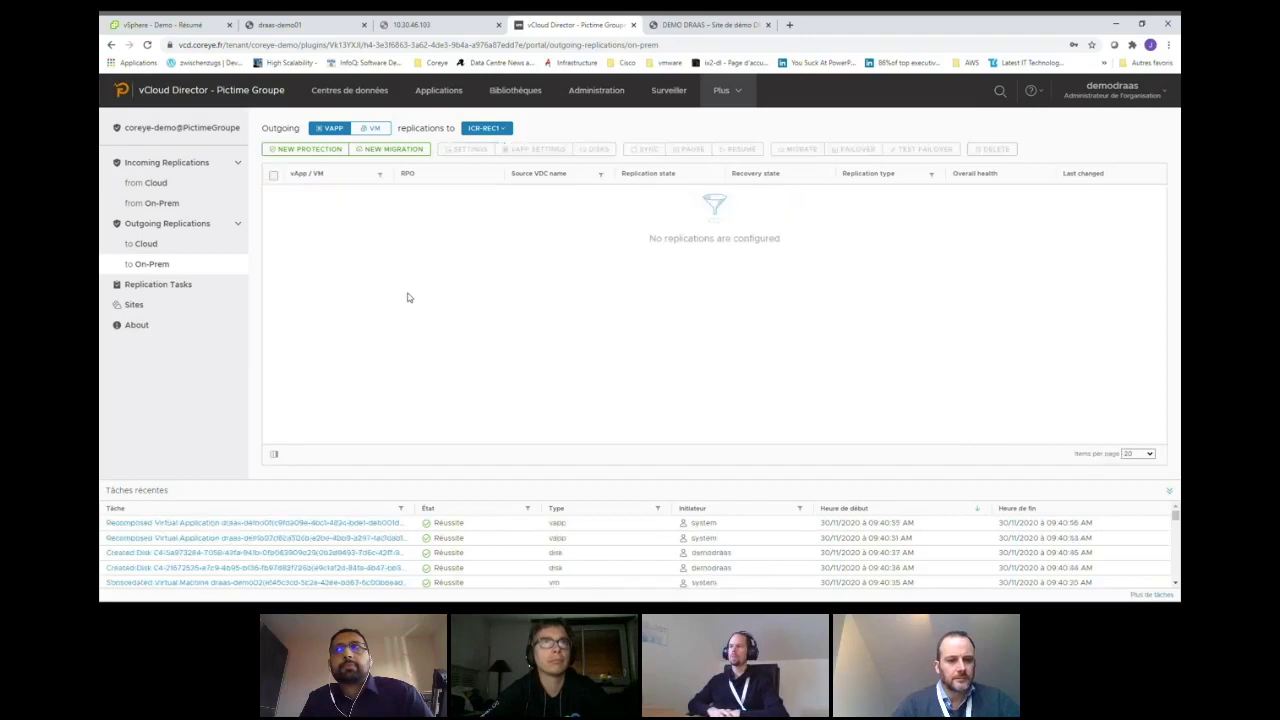
left_click(153, 206)
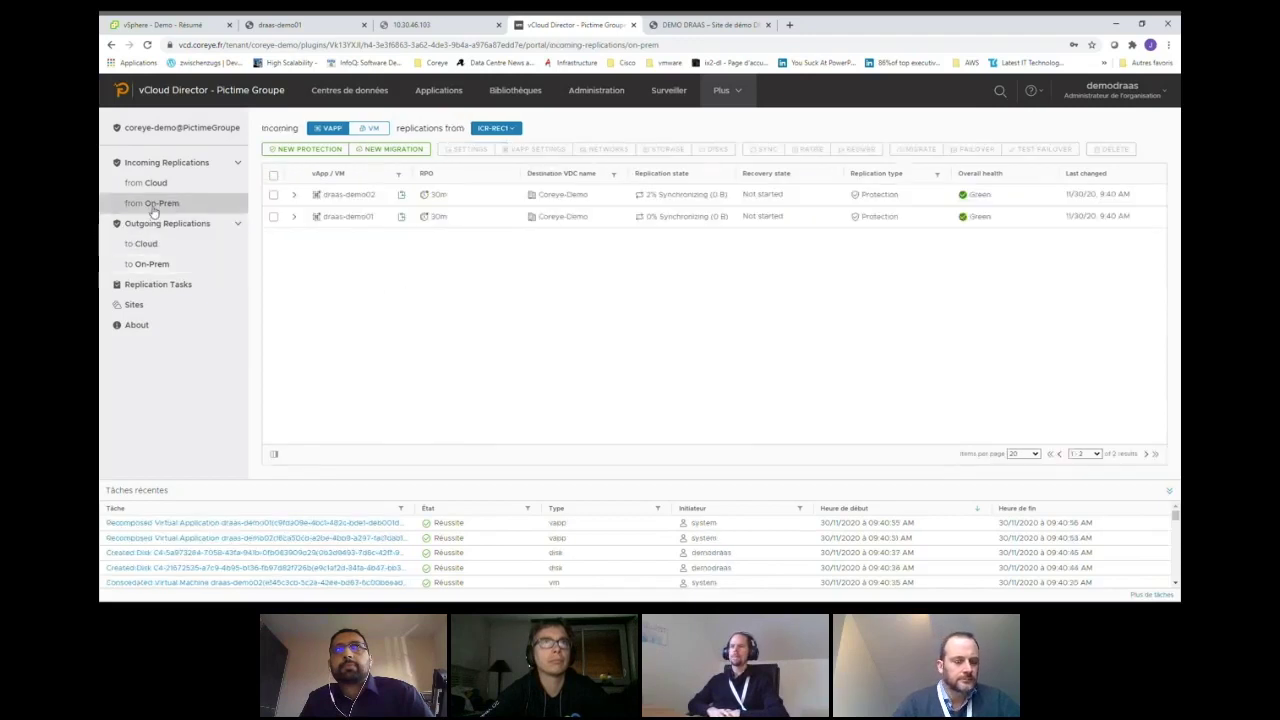
left_click(433, 26)
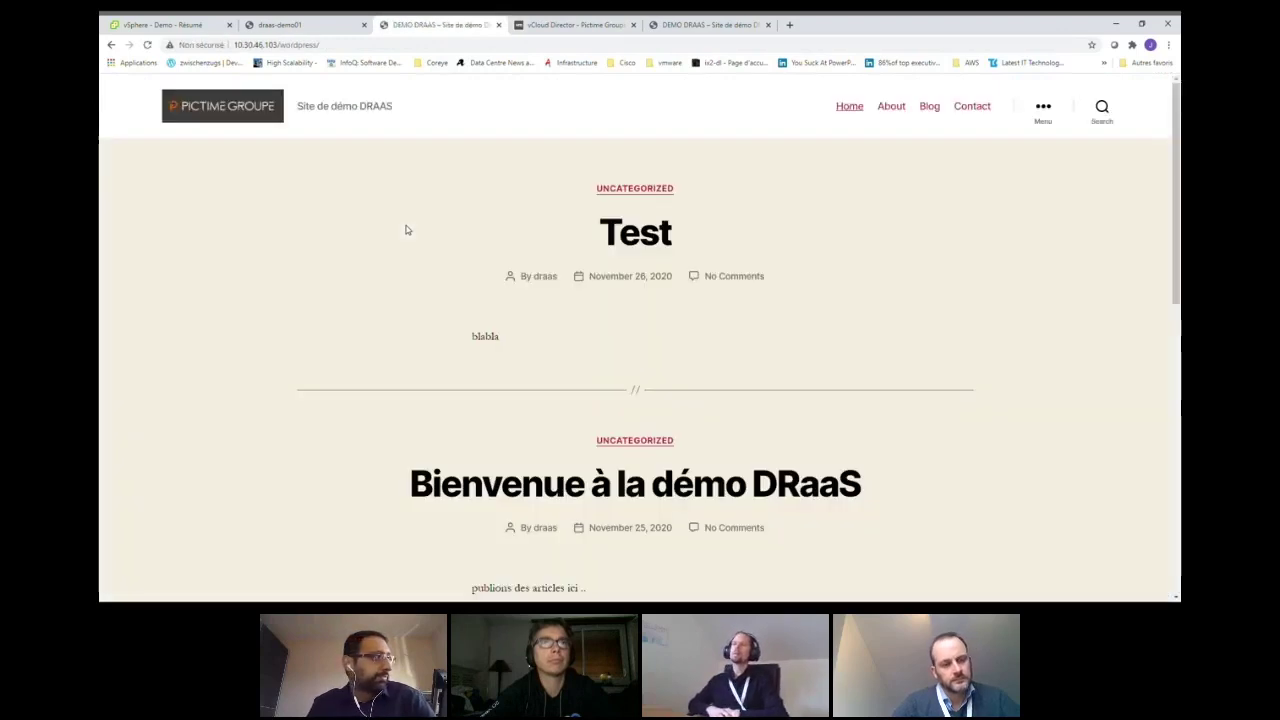
- Scroll the WordPress blog at 10.30.46.103 to confirm its posts, then return to the Démo : L'environnement slide
scroll(452, 413, "down", 8)
scroll(452, 410, "down", 1)
scroll(490, 390, "up", 10)
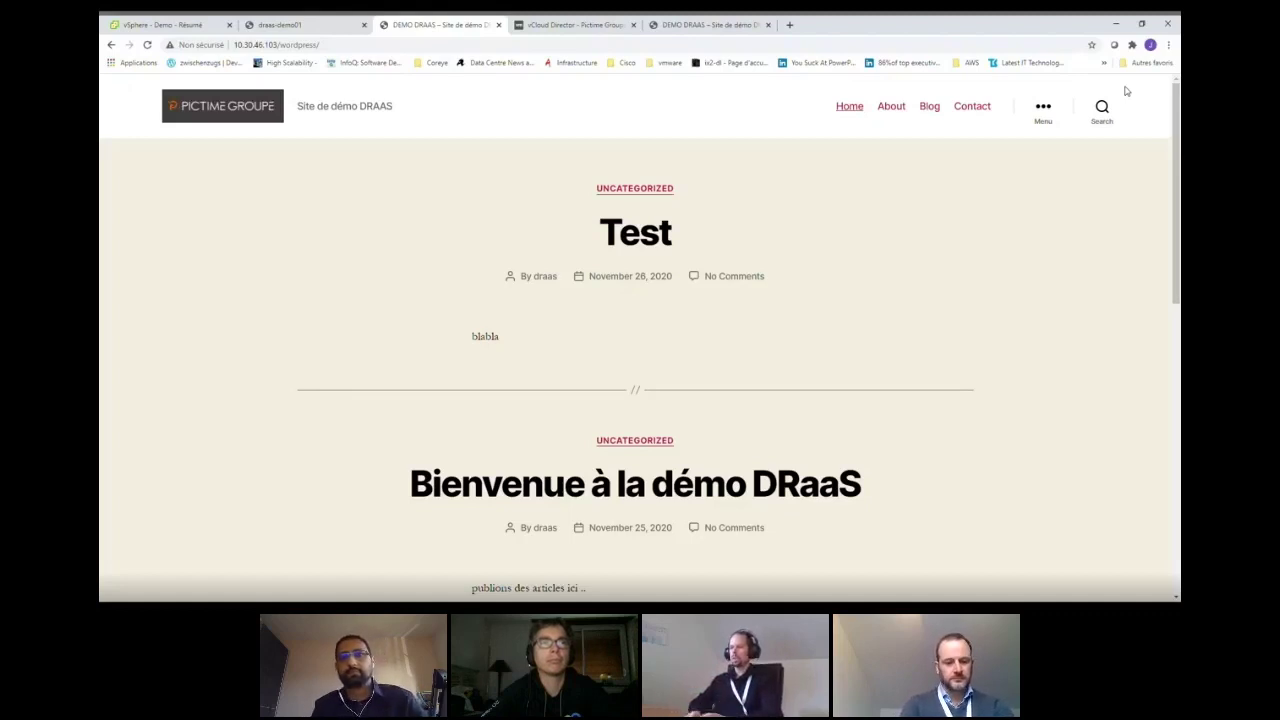
key("alt+Tab")
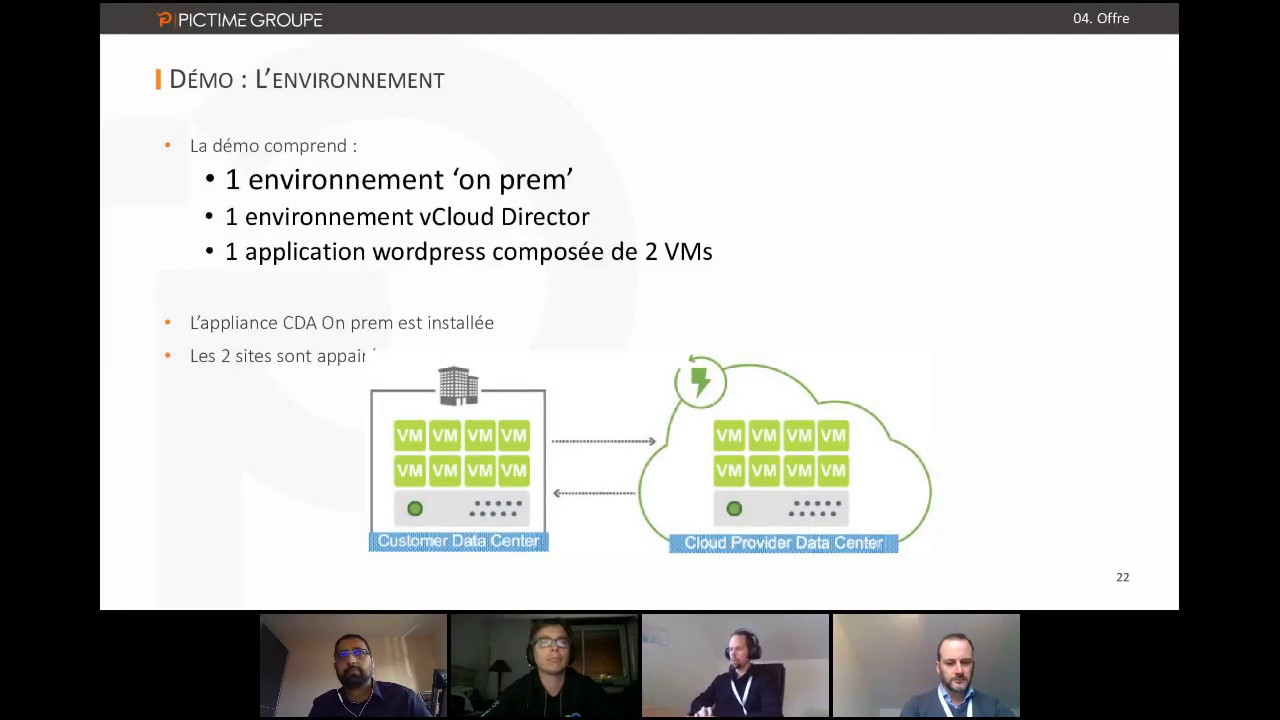